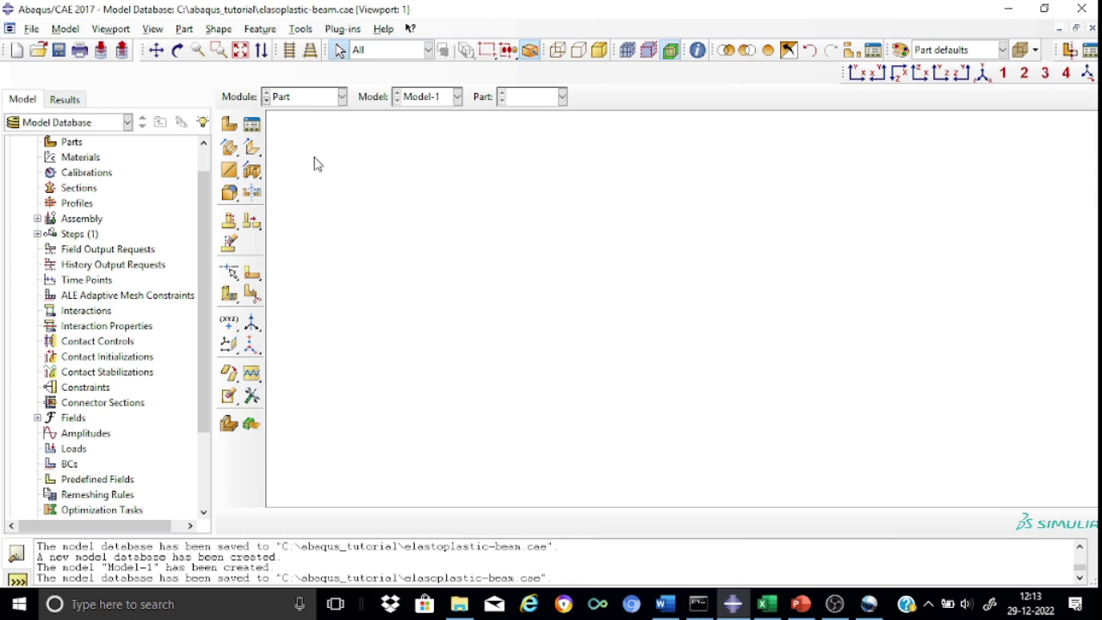
Create a 3D deformable shell extrusion part named beam with an approximate size of 1000.
{"action": "left_click", "coordinate": [230, 125]}
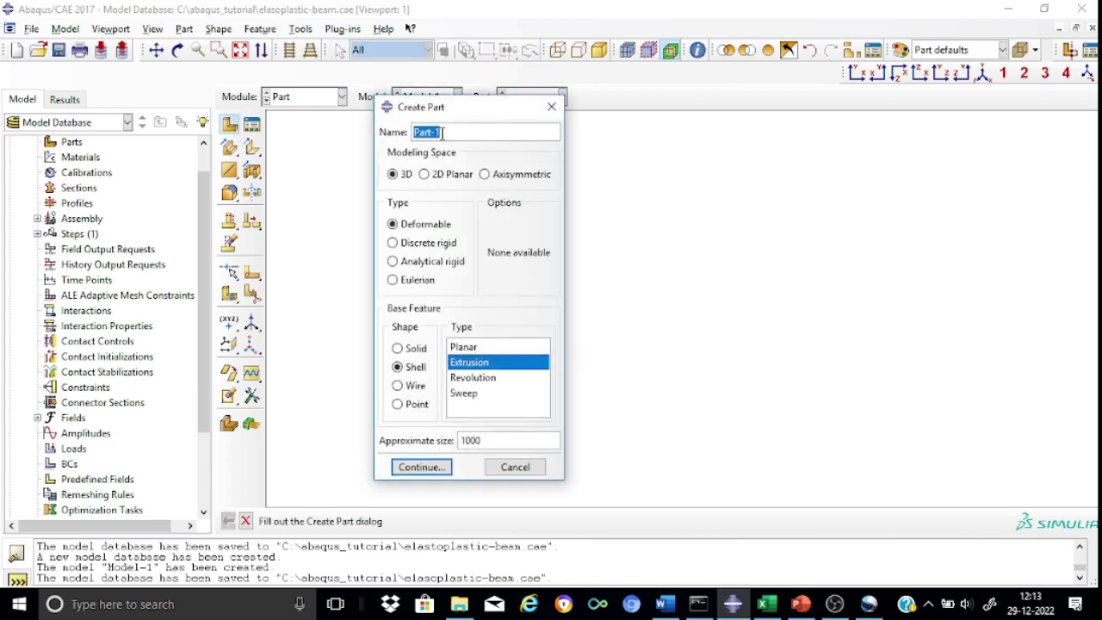
{"action": "left_click", "coordinate": [453, 131]}
{"action": "key", "text": "BackSpace"}
{"action": "key", "text": "BackSpace"}
{"action": "key", "text": "BackSpace"}
{"action": "key", "text": "BackSpace"}
{"action": "key", "text": "BackSpace"}
{"action": "key", "text": "BackSpace"}
{"action": "type", "text": "be"}
{"action": "left_click", "coordinate": [432, 472]}
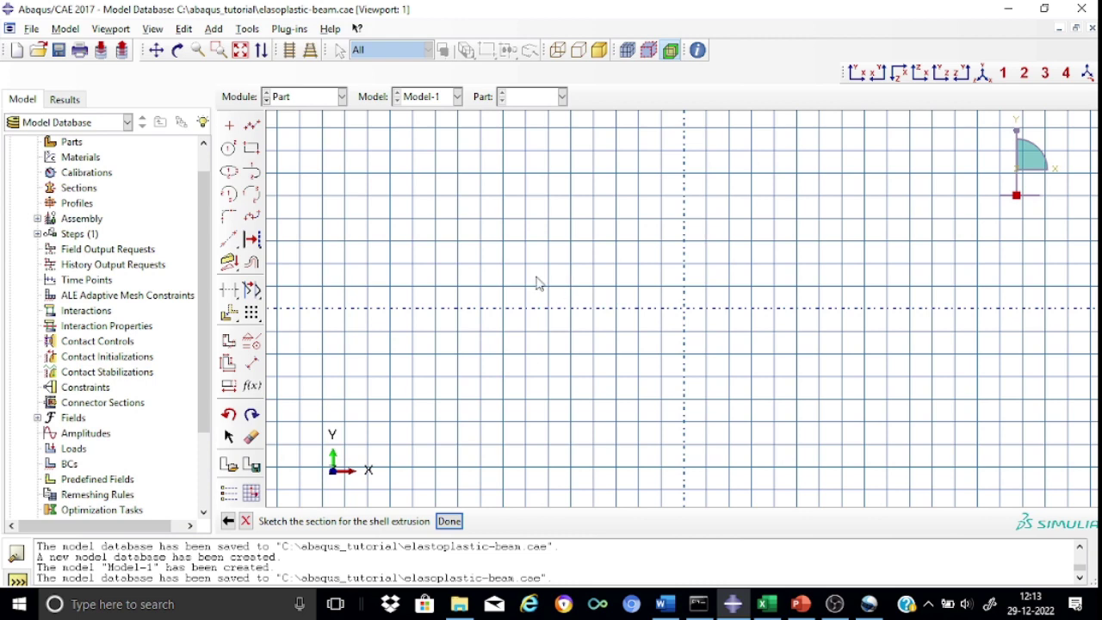
Sketch a vertical line for the beam web and set its length to 435.4 with a dimension.
{"action": "left_click", "coordinate": [251, 124]}
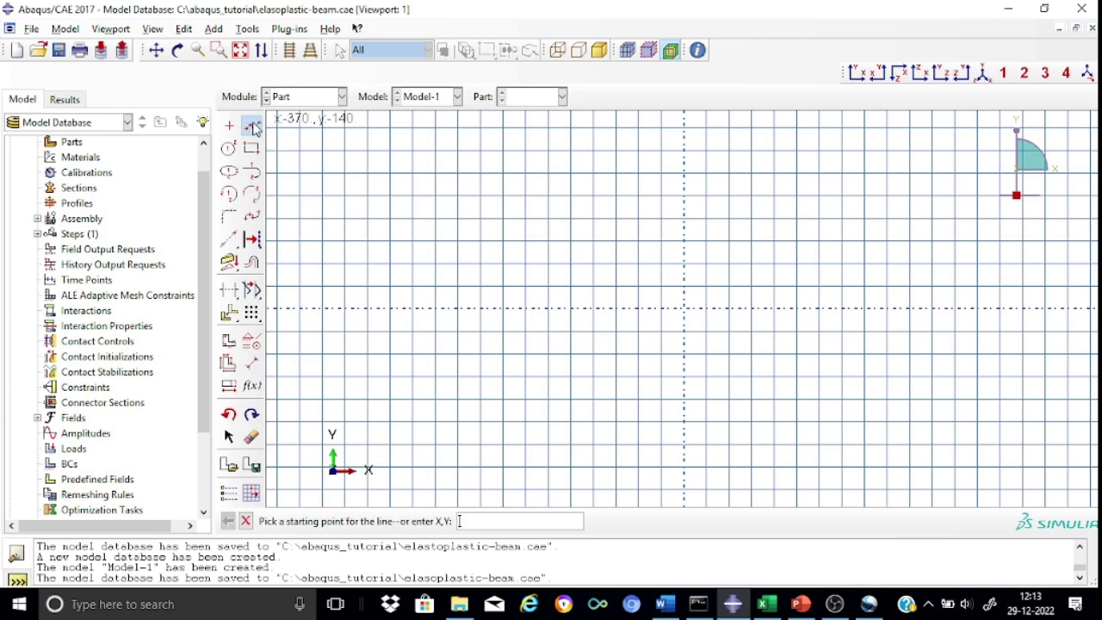
{"action": "left_click", "coordinate": [526, 245]}
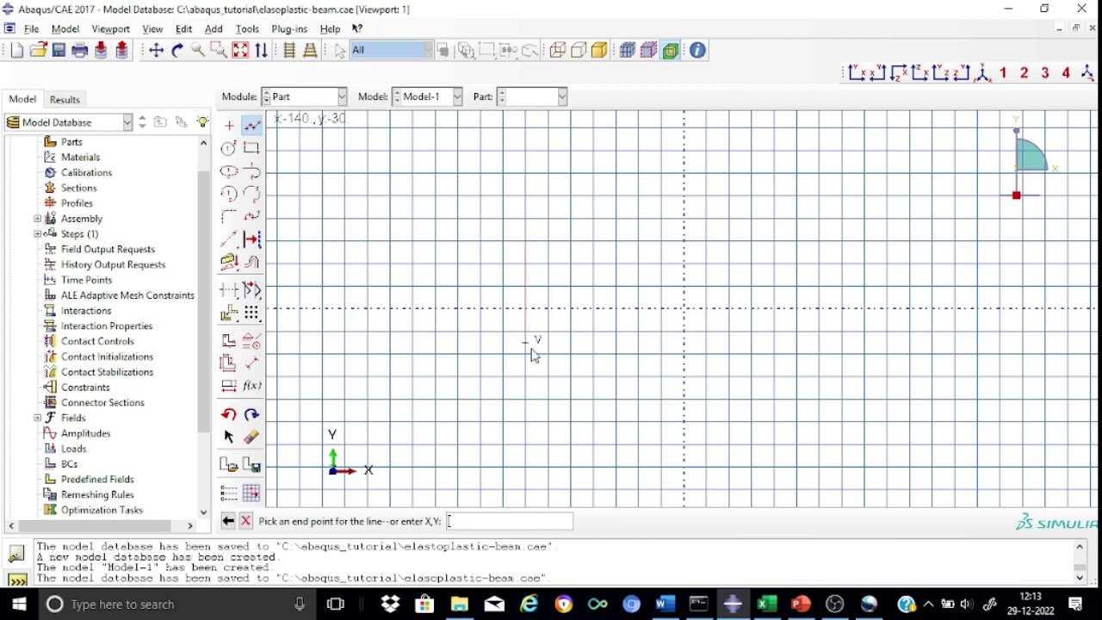
{"action": "left_click", "coordinate": [529, 424]}
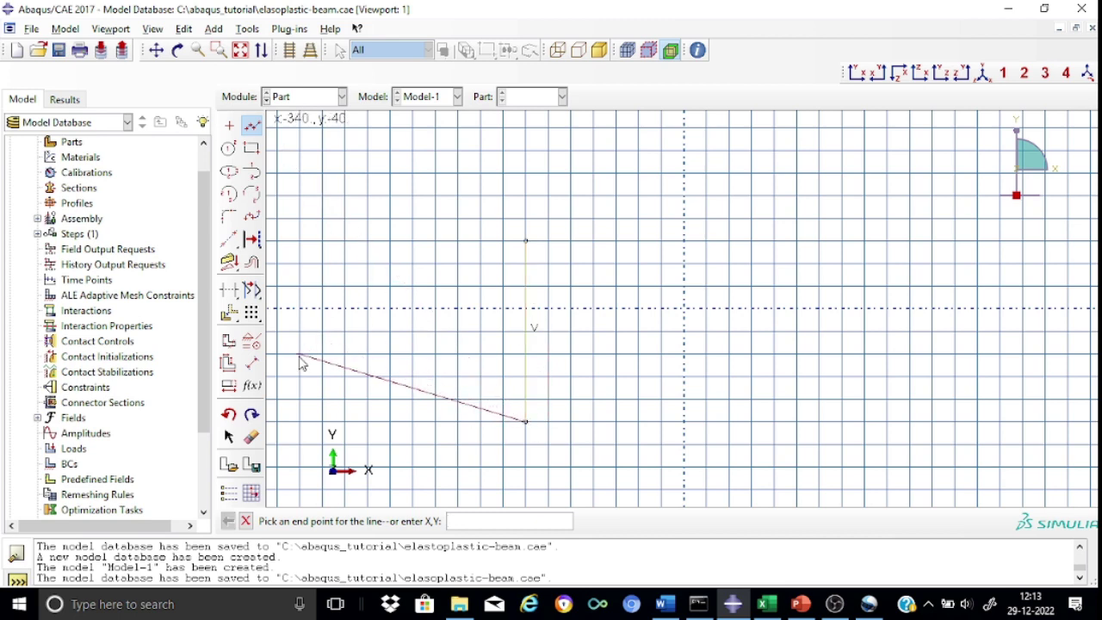
{"action": "left_click", "coordinate": [252, 363]}
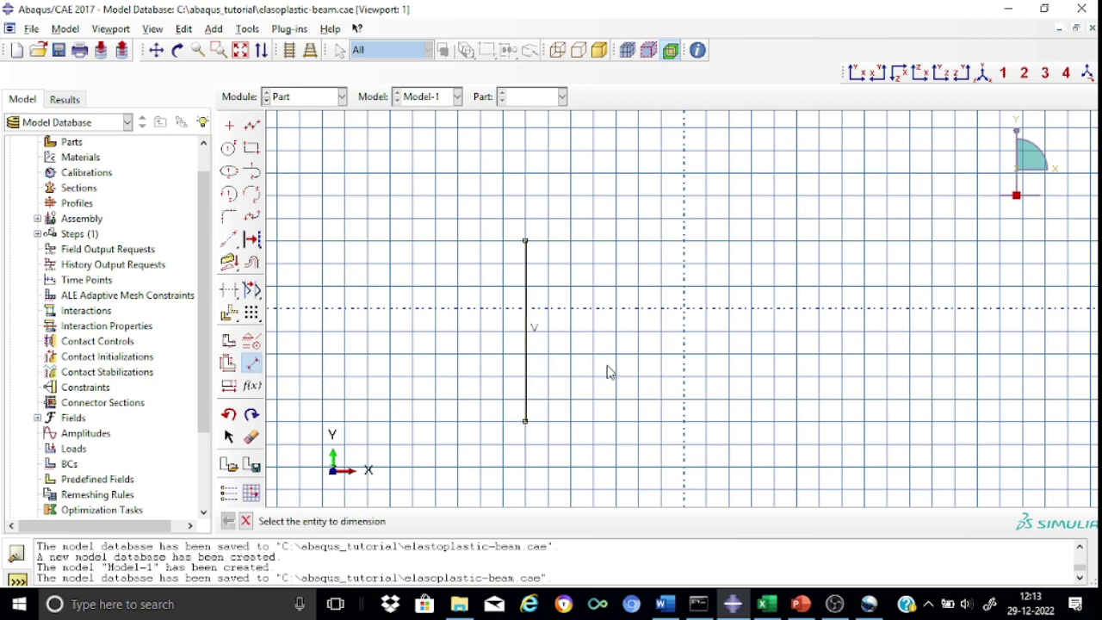
{"action": "left_click", "coordinate": [526, 366]}
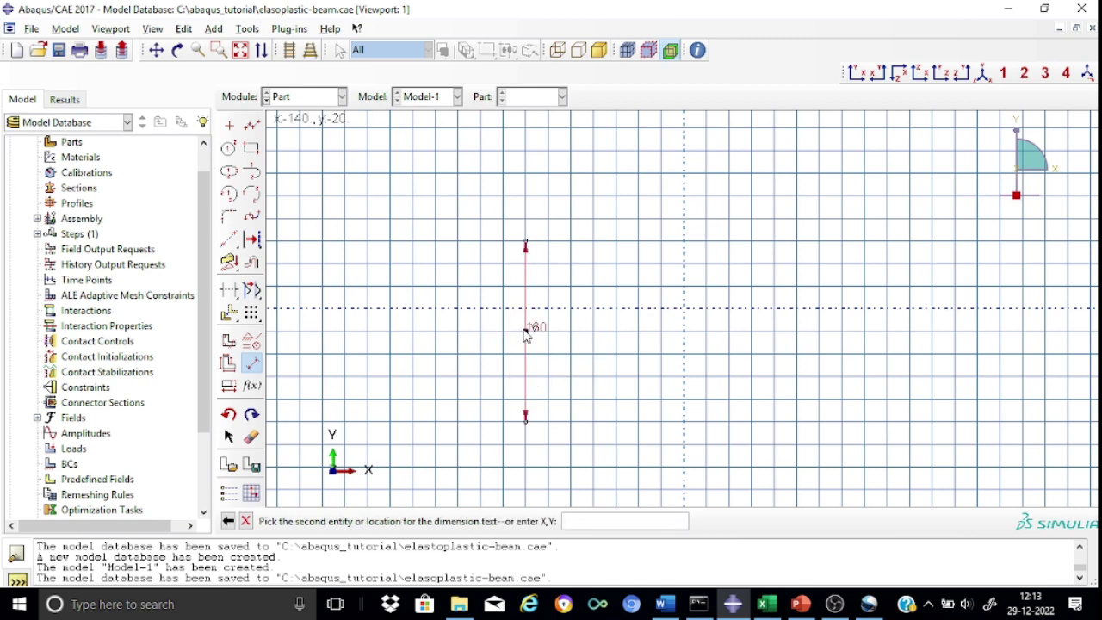
{"action": "left_click", "coordinate": [445, 339]}
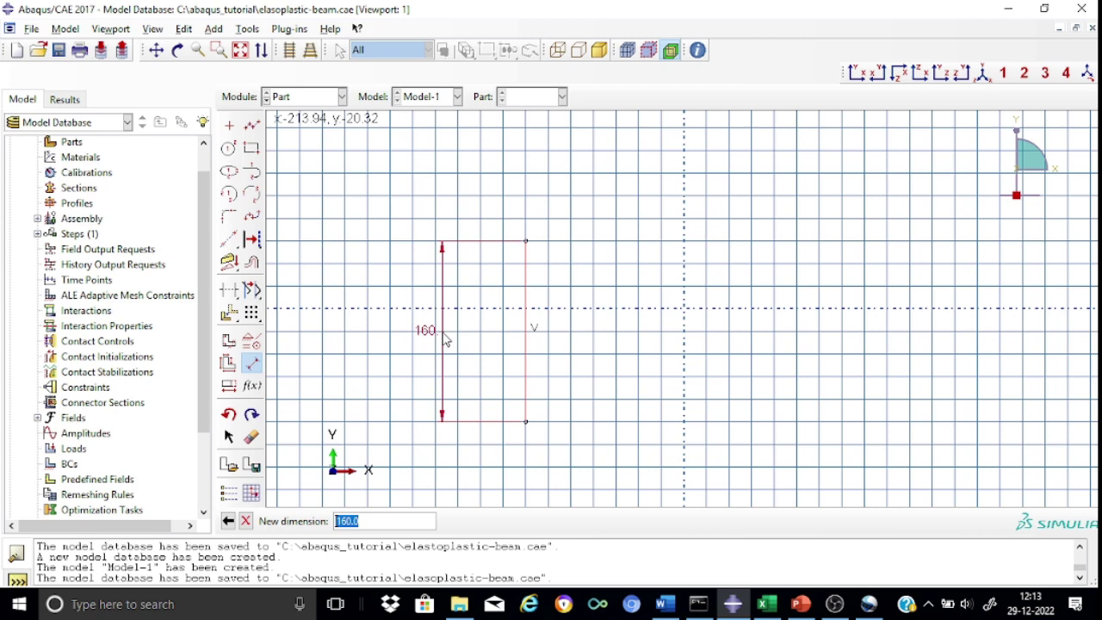
{"action": "type", "text": "435.4"}
{"action": "key", "text": "Return"}
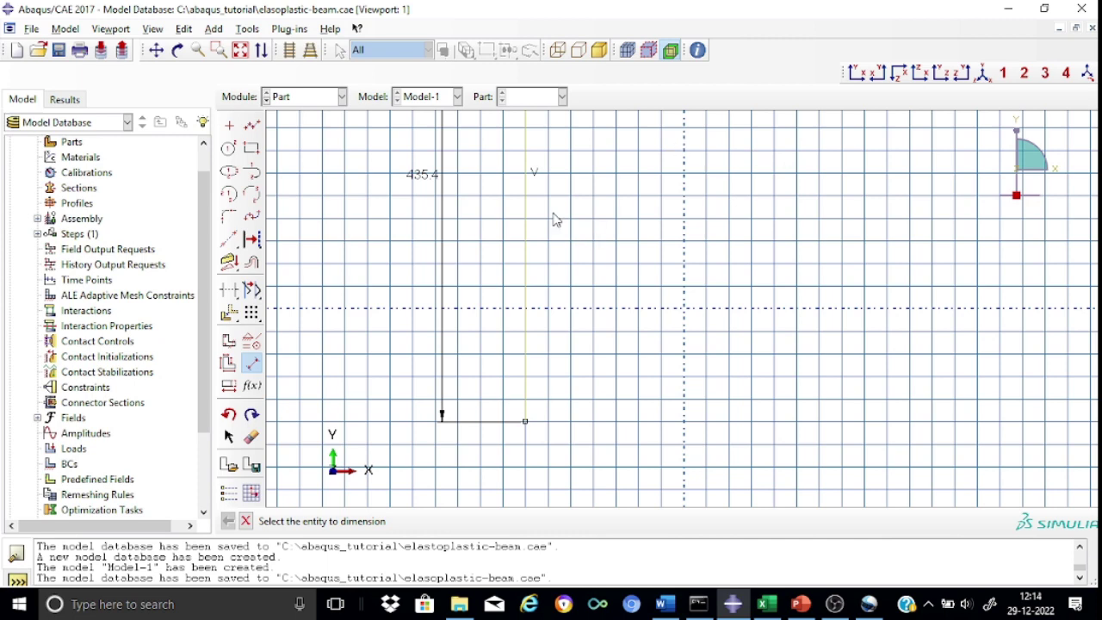
Sketch a separate horizontal flange line beside the web and set its length to 190 with a dimension.
{"action": "left_click", "coordinate": [253, 128]}
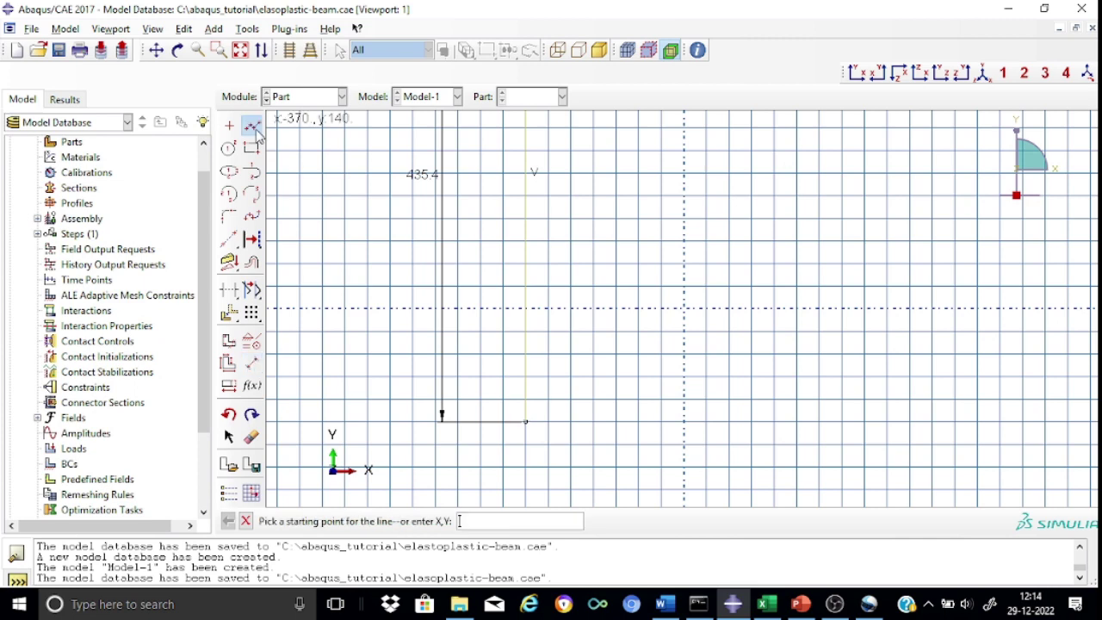
{"action": "left_click", "coordinate": [775, 272]}
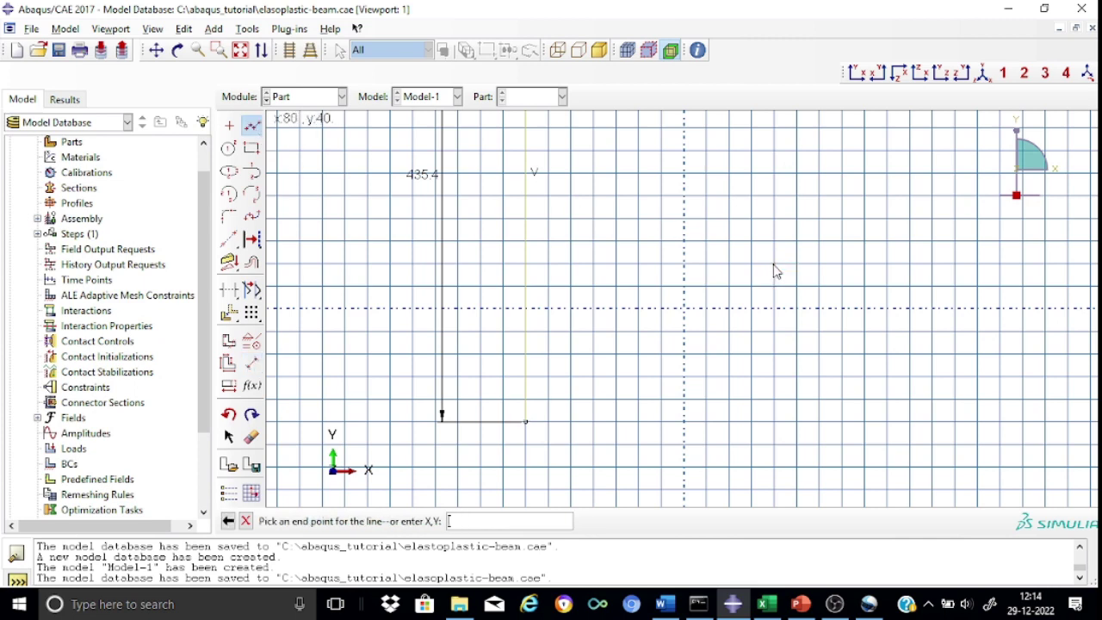
{"action": "left_click", "coordinate": [874, 264]}
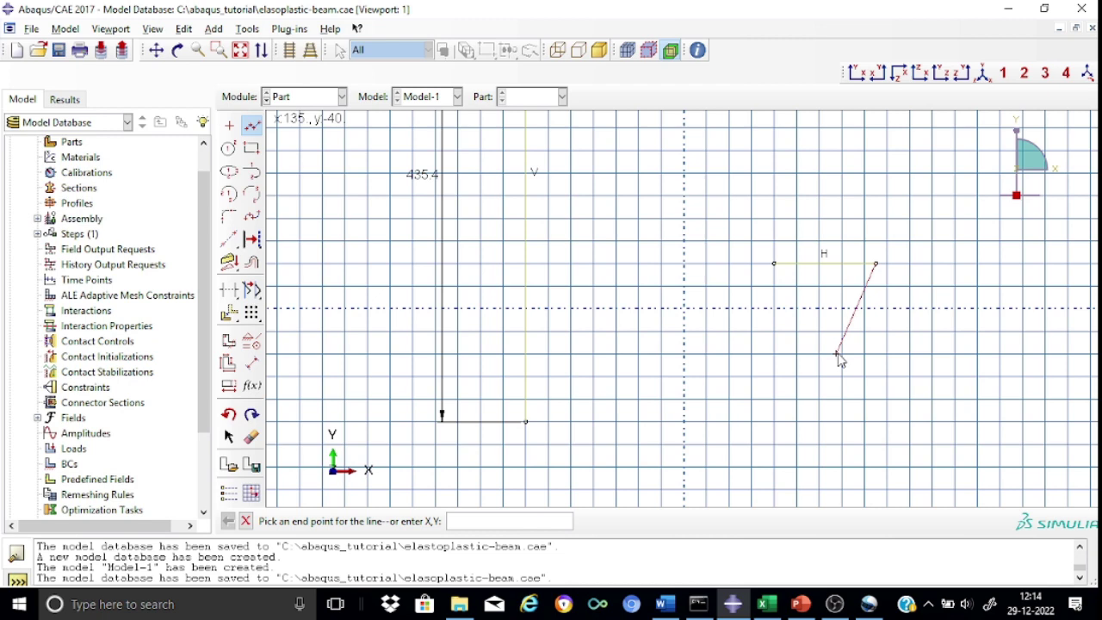
{"action": "left_click", "coordinate": [252, 363]}
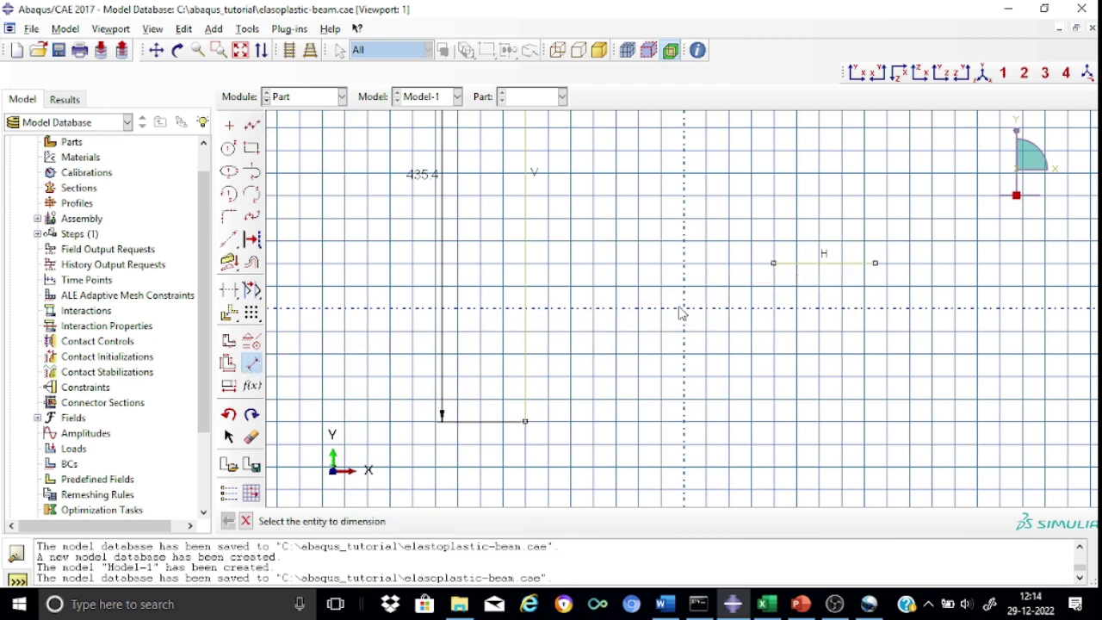
{"action": "left_click", "coordinate": [827, 273]}
{"action": "left_click", "coordinate": [835, 348]}
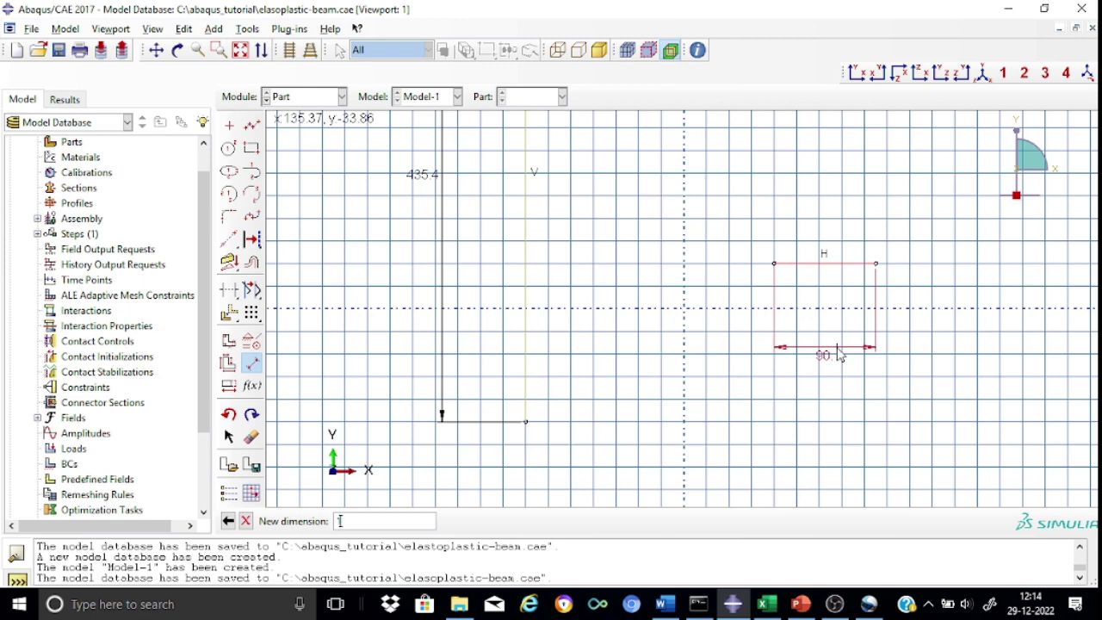
{"action": "type", "text": "190"}
{"action": "key", "text": "Return"}
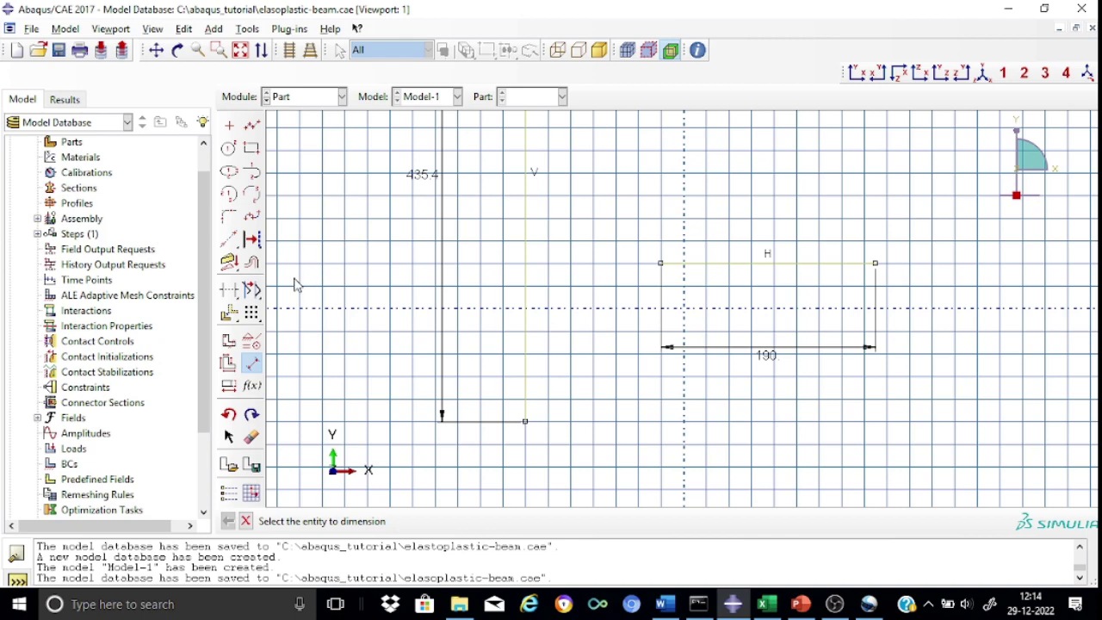
Copy the horizontal flange line from its midpoint onto the upper endpoint of the web line using Translate.
{"action": "scroll", "coordinate": [580, 238], "scroll_direction": "up", "scroll_amount": 2}
{"action": "scroll", "coordinate": [580, 237], "scroll_direction": "down", "scroll_amount": 3}
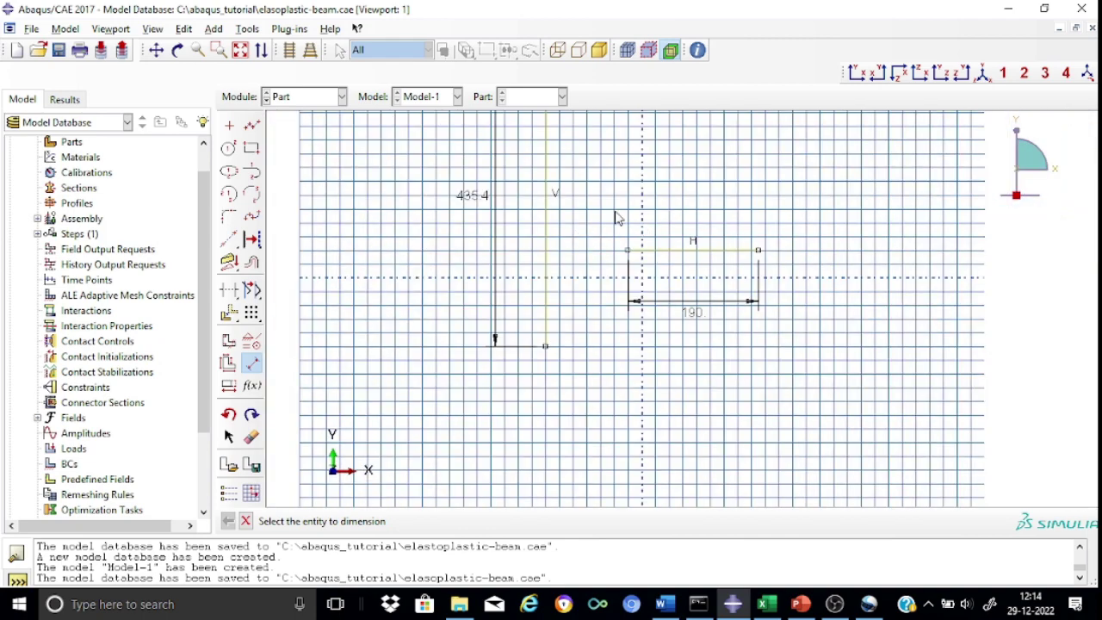
{"action": "left_click", "coordinate": [156, 50]}
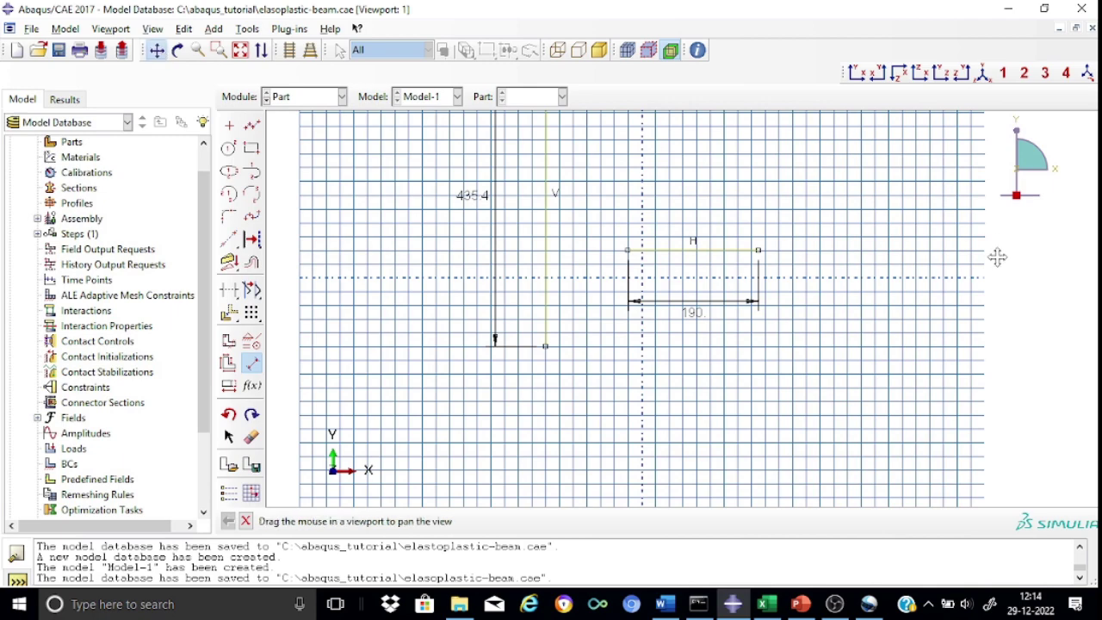
{"action": "left_click_drag", "start_coordinate": [903, 292], "coordinate": [927, 381]}
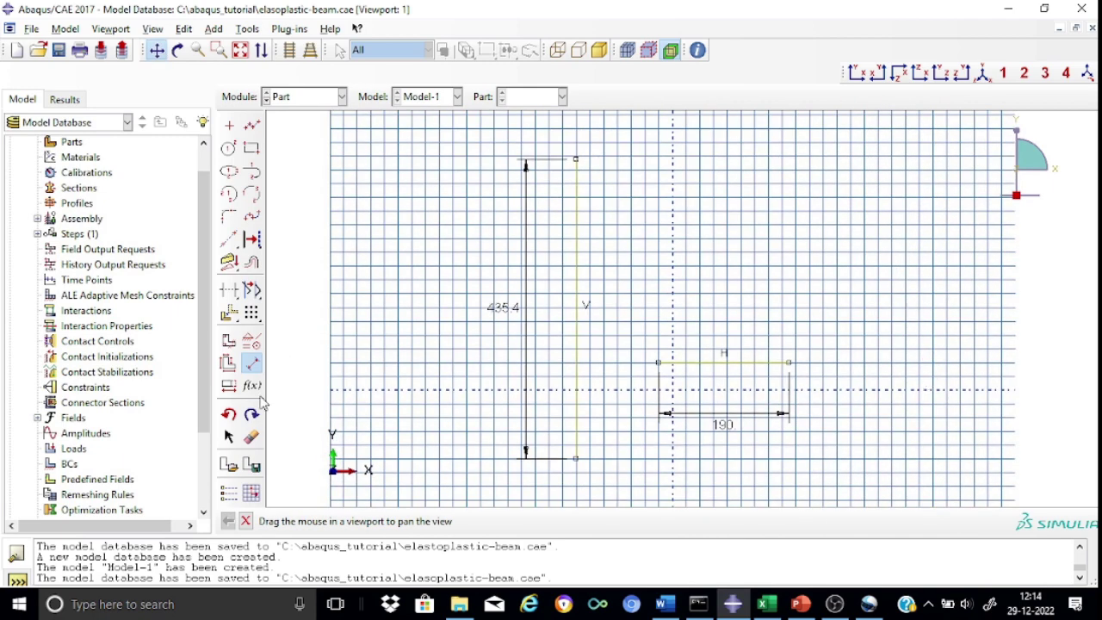
{"action": "left_click", "coordinate": [229, 314]}
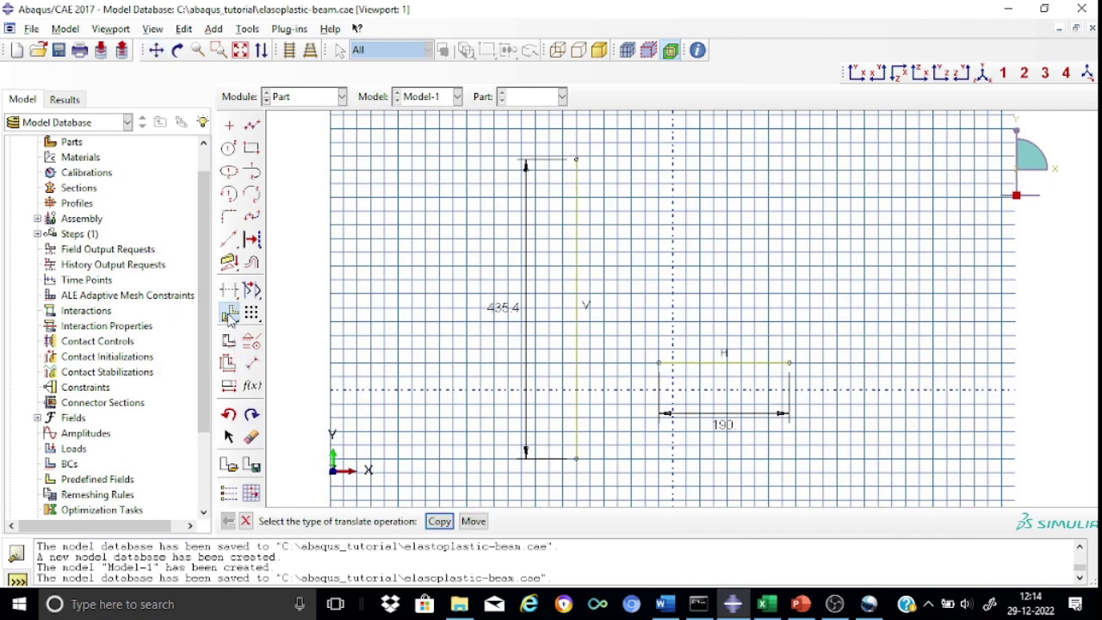
{"action": "left_click", "coordinate": [440, 522]}
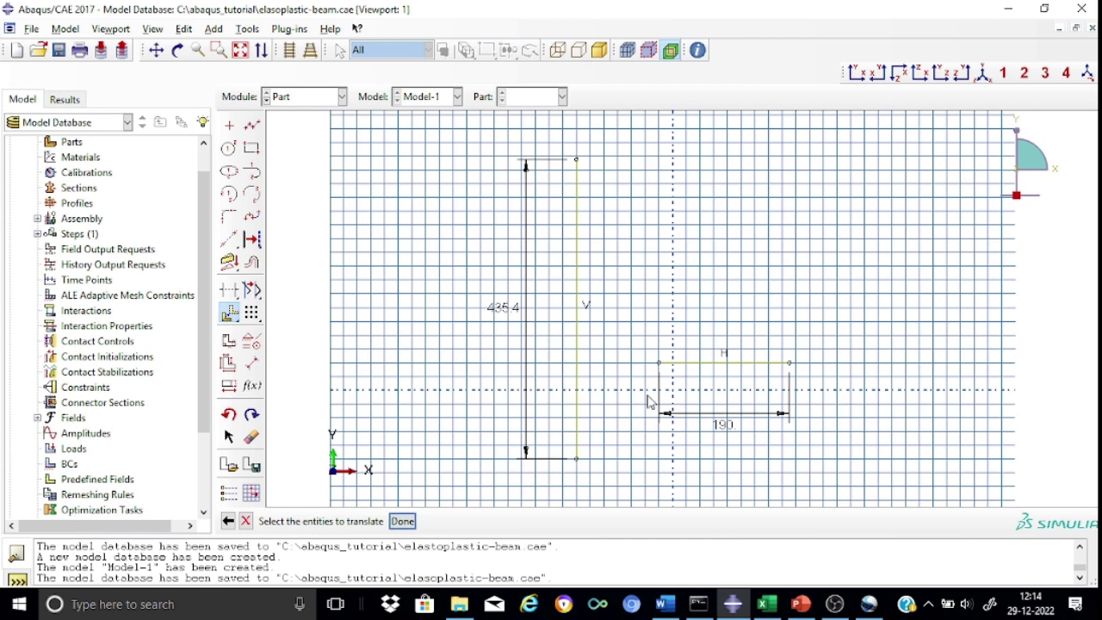
{"action": "left_click", "coordinate": [705, 362]}
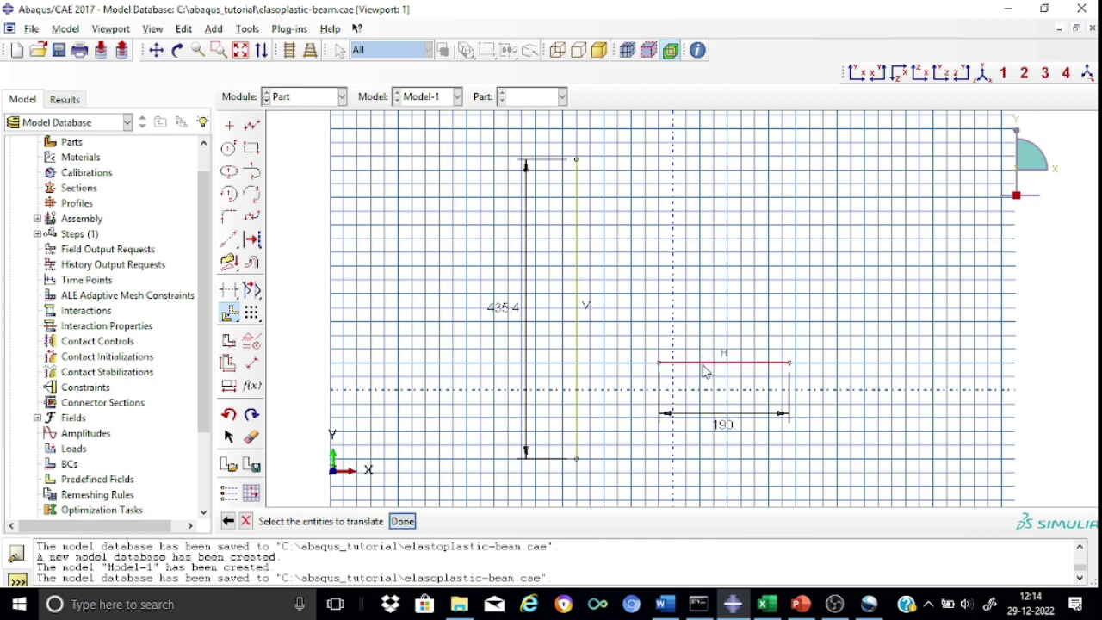
{"action": "left_click", "coordinate": [403, 521]}
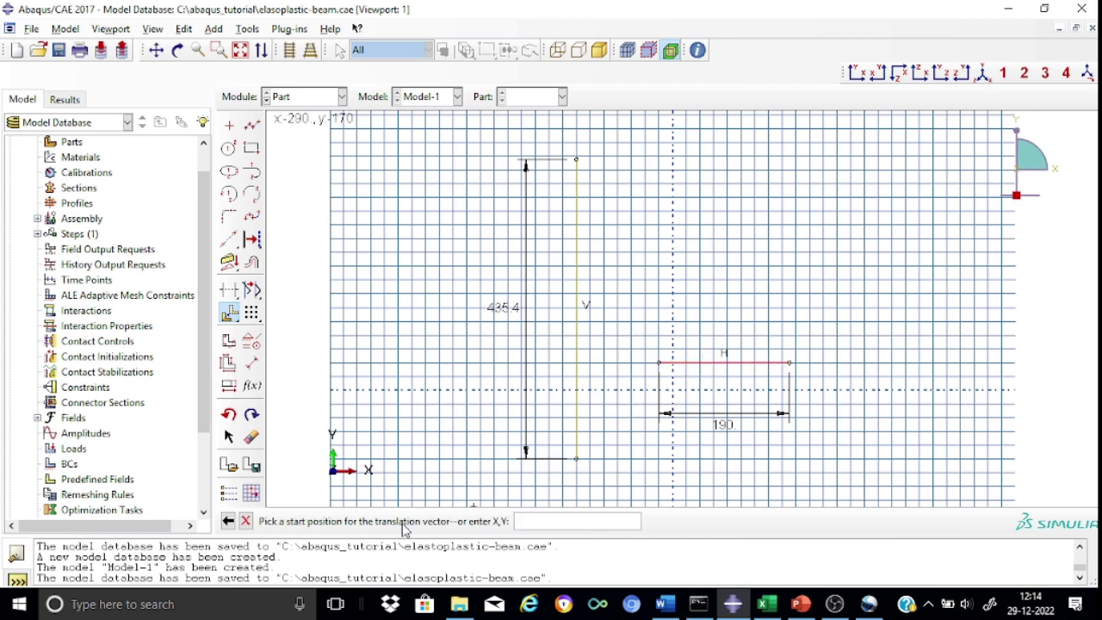
{"action": "left_click", "coordinate": [723, 362]}
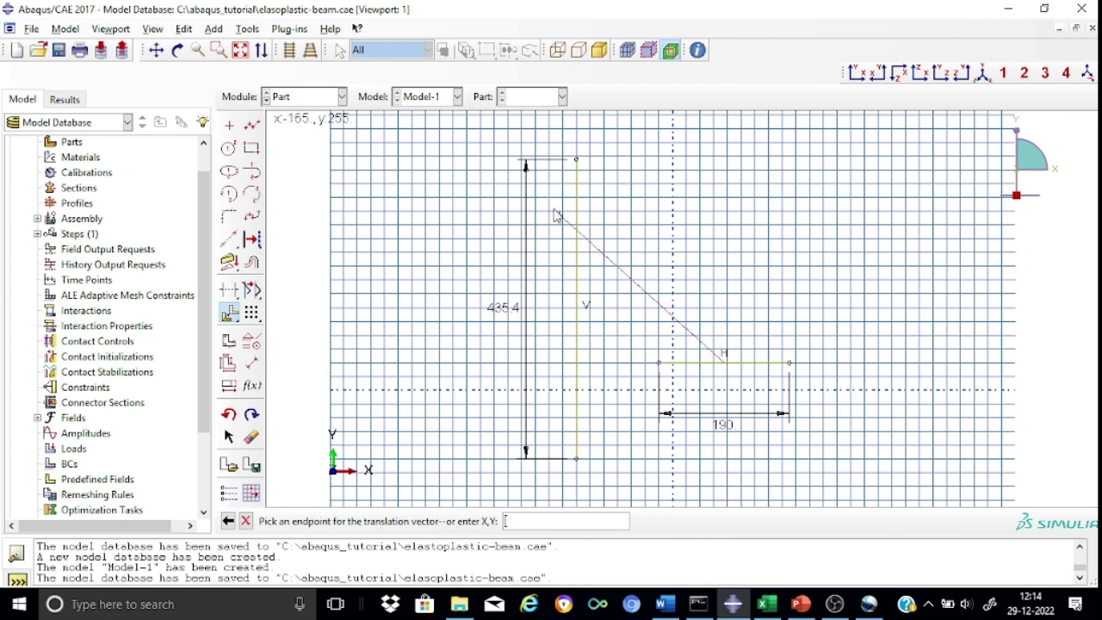
{"action": "left_click", "coordinate": [578, 159]}
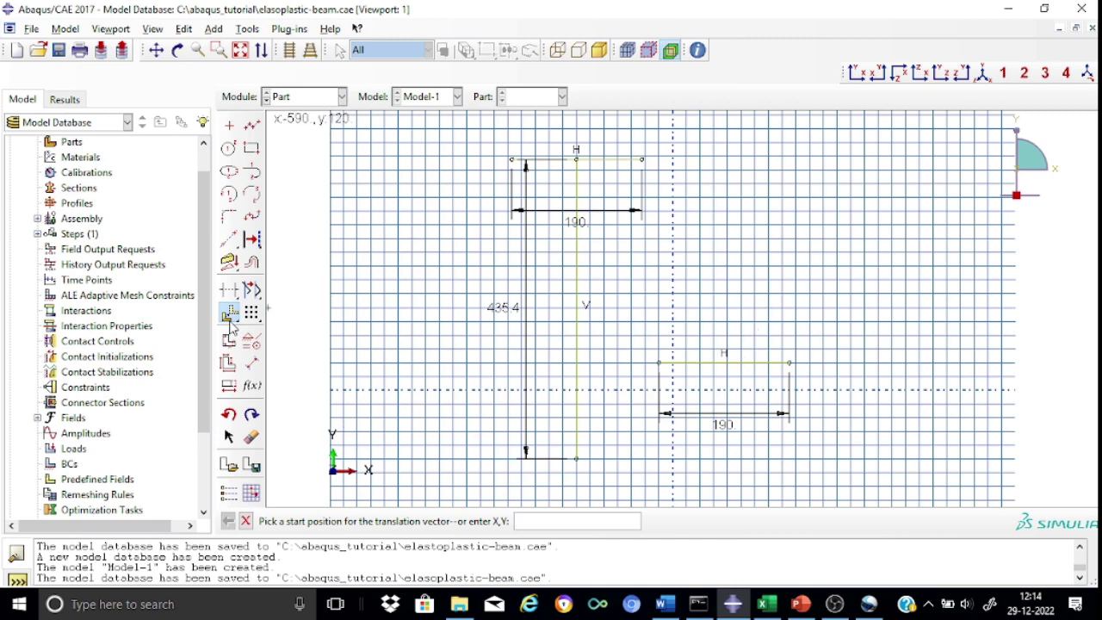
{"action": "left_click", "coordinate": [246, 521]}
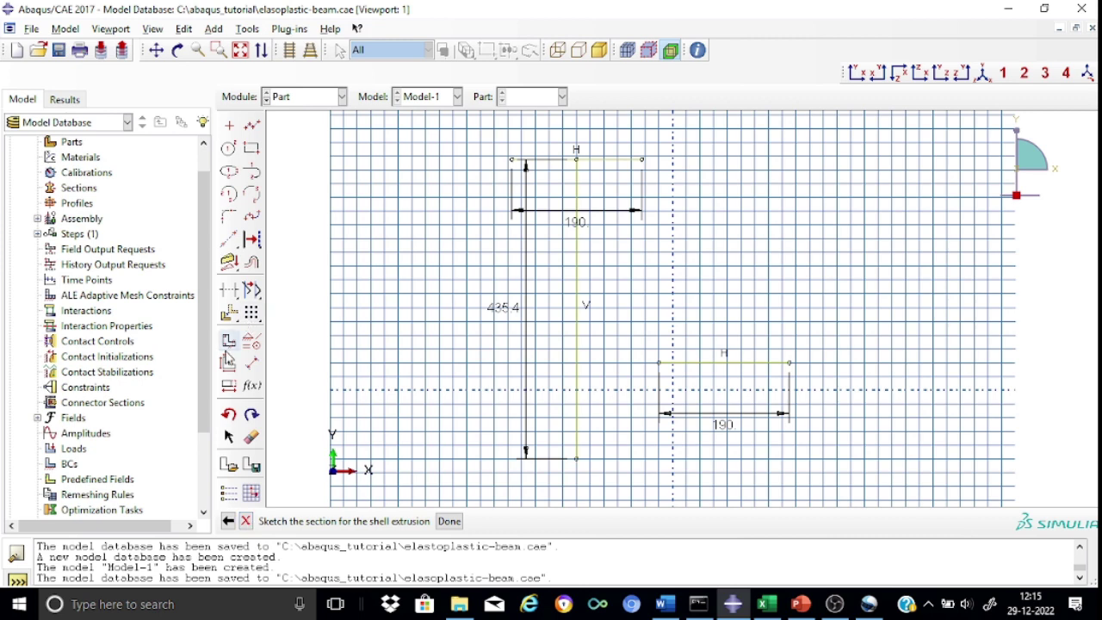
Move the original horizontal flange line from its midpoint onto the lower endpoint of the web line.
{"action": "left_click", "coordinate": [231, 314]}
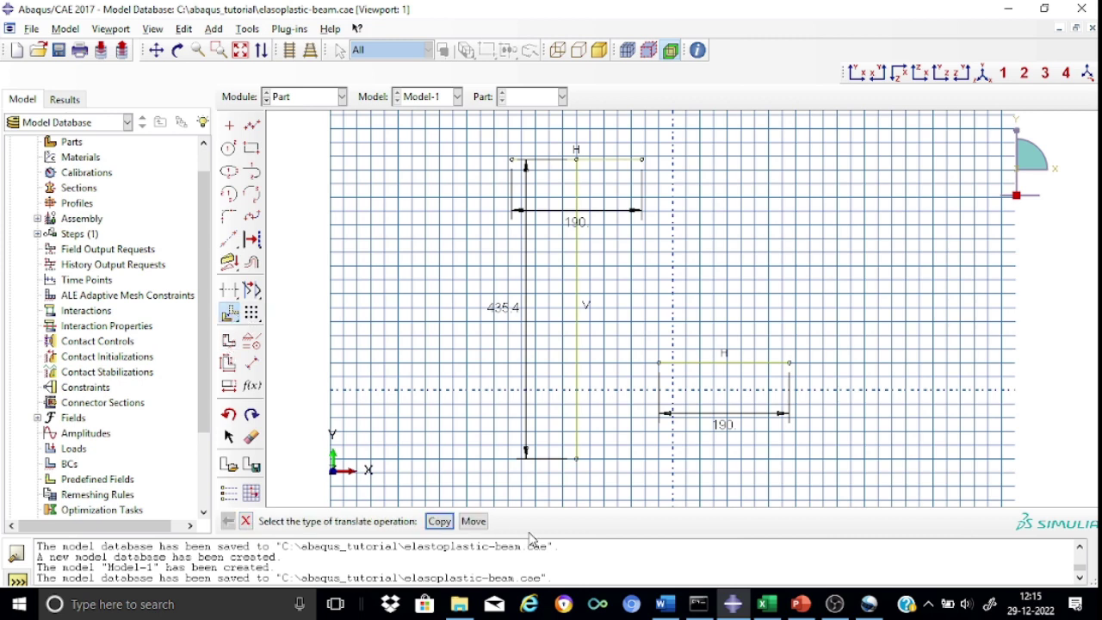
{"action": "left_click", "coordinate": [474, 522]}
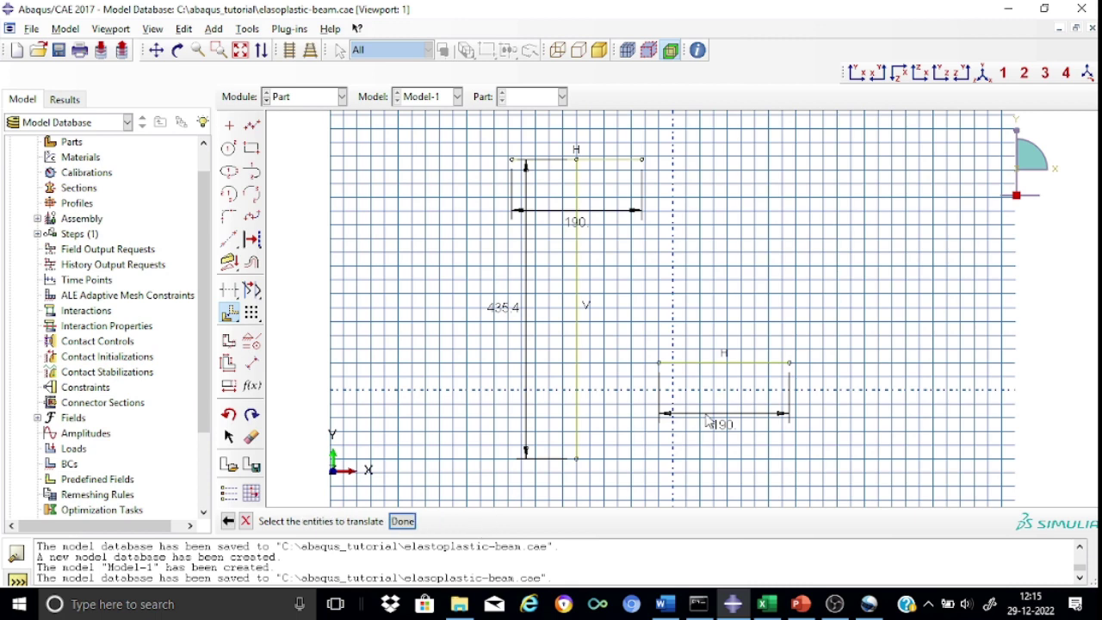
{"action": "left_click", "coordinate": [728, 371]}
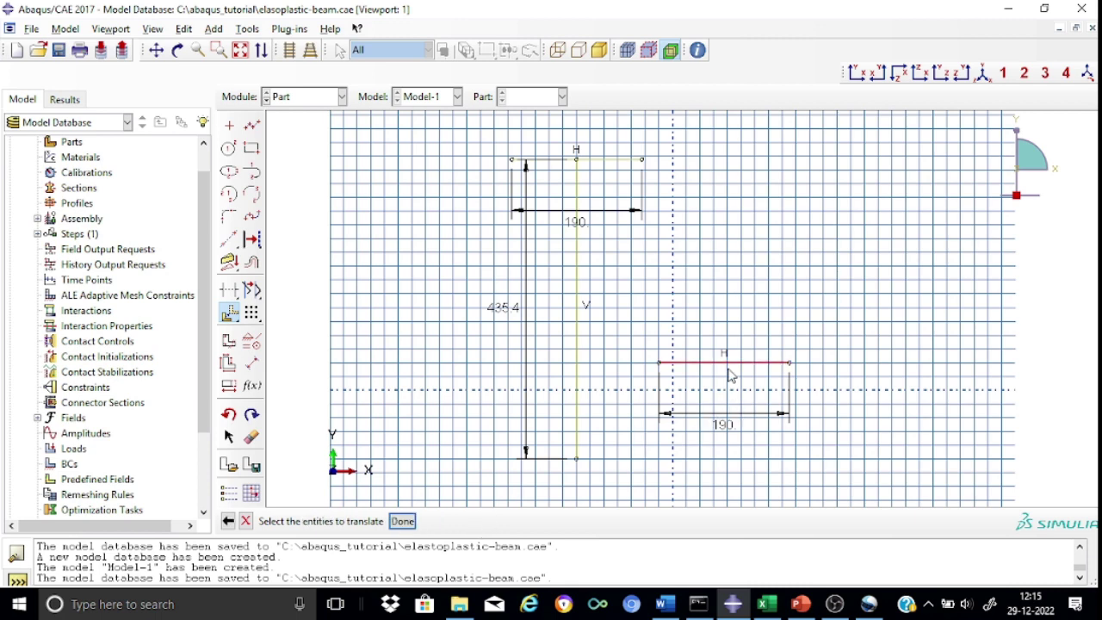
{"action": "left_click", "coordinate": [403, 522]}
{"action": "left_click", "coordinate": [726, 370]}
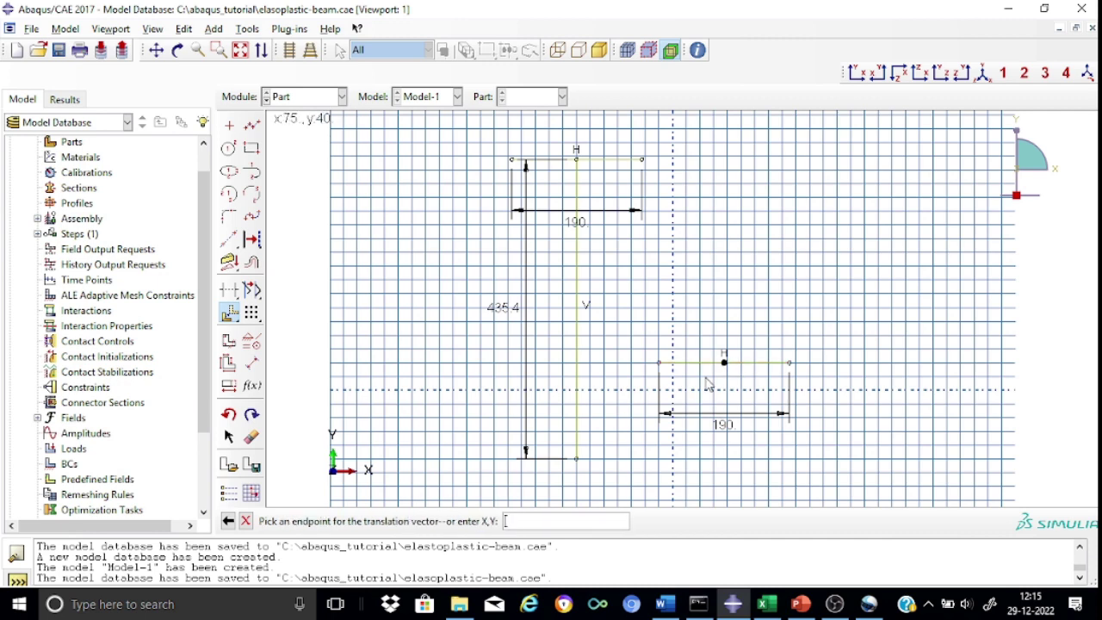
{"action": "left_click", "coordinate": [577, 459]}
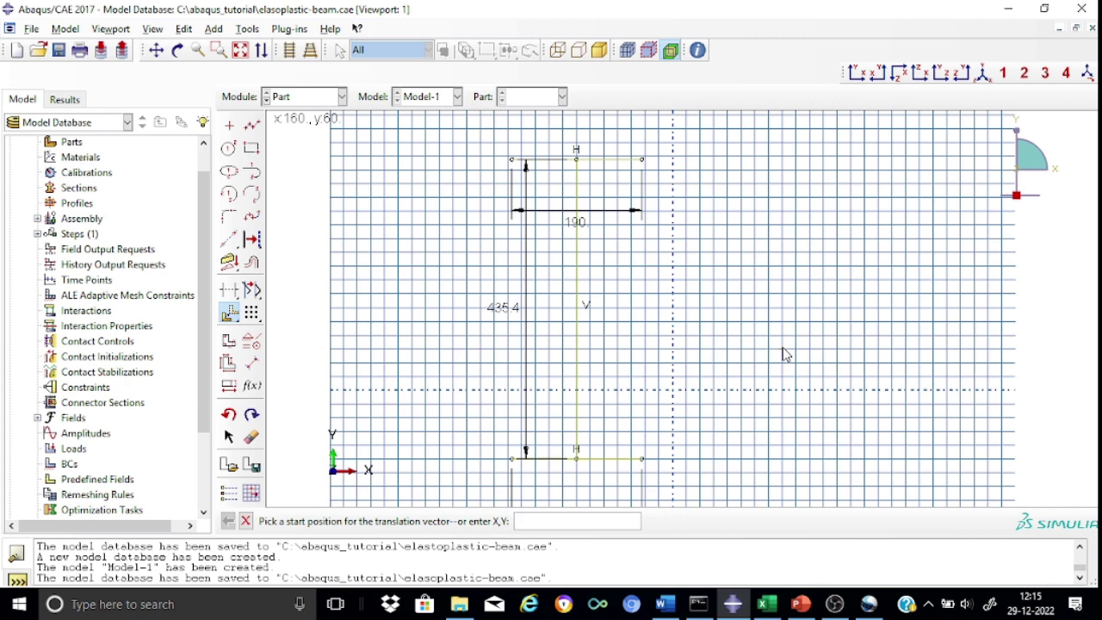
{"action": "left_click", "coordinate": [246, 521]}
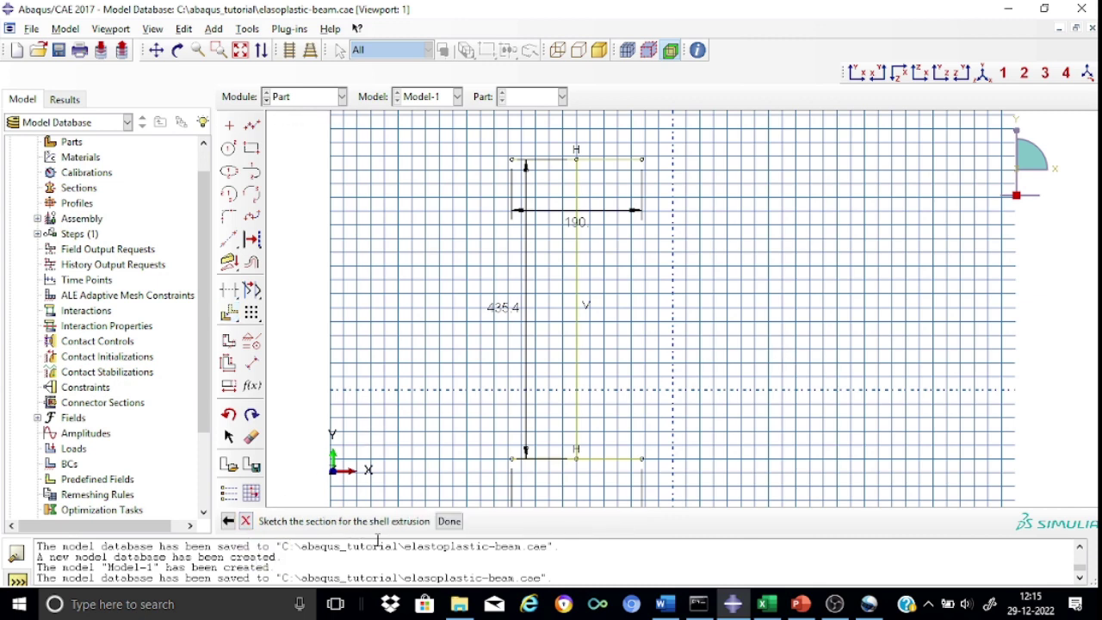
Finish the I-section sketch and extrude it as a shell to a depth of 3000.
{"action": "left_click", "coordinate": [450, 522]}
{"action": "left_click", "coordinate": [77, 203]}
{"action": "key", "text": "BackSpace"}
{"action": "key", "text": "BackSpace"}
{"action": "key", "text": "BackSpace"}
{"action": "type", "text": "3000"}
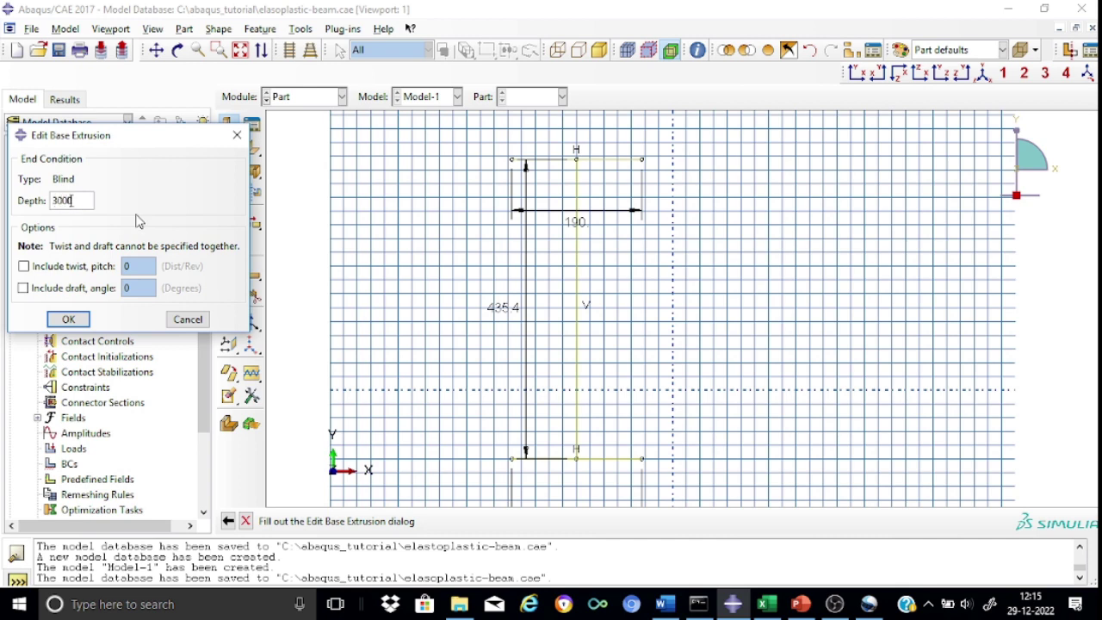
{"action": "left_click", "coordinate": [69, 319]}
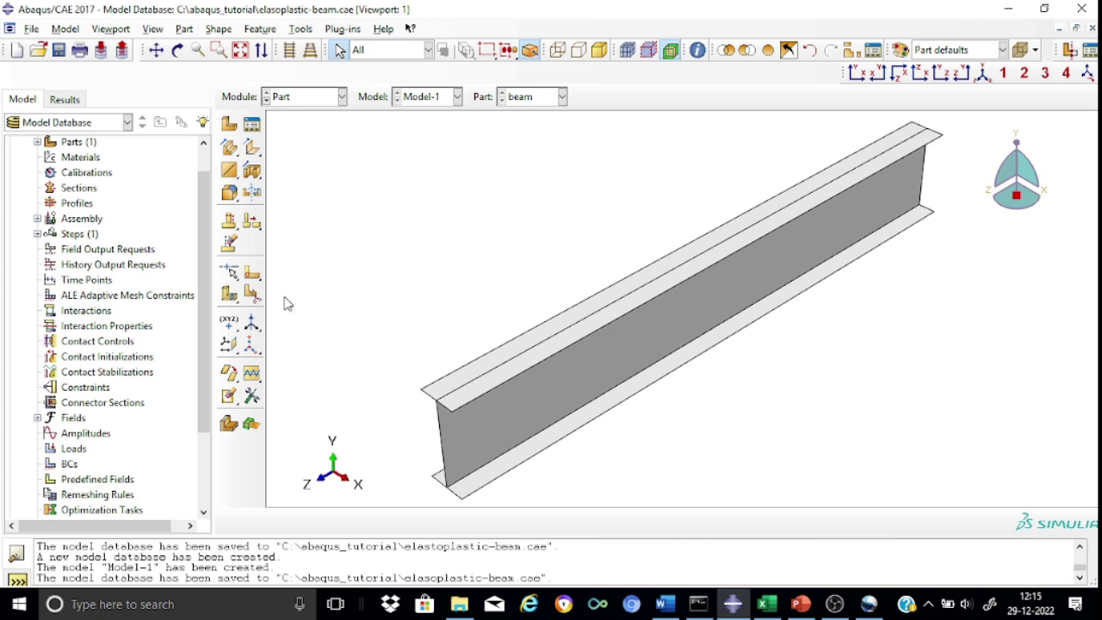
Switch the beam model to the Property module.
{"action": "left_click", "coordinate": [342, 97]}
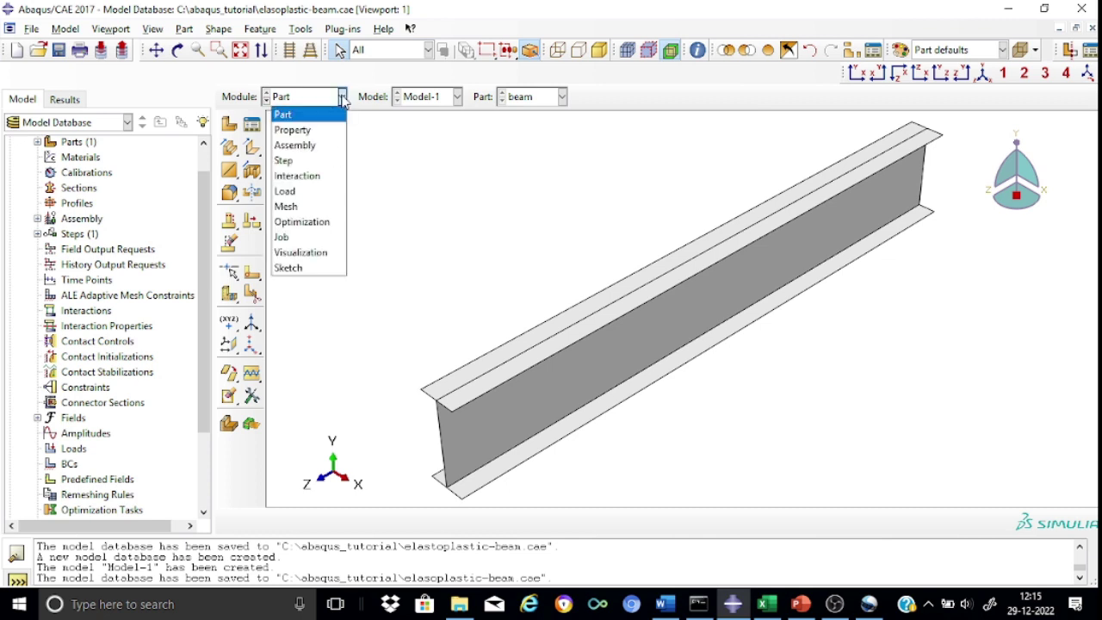
{"action": "left_click", "coordinate": [315, 130]}
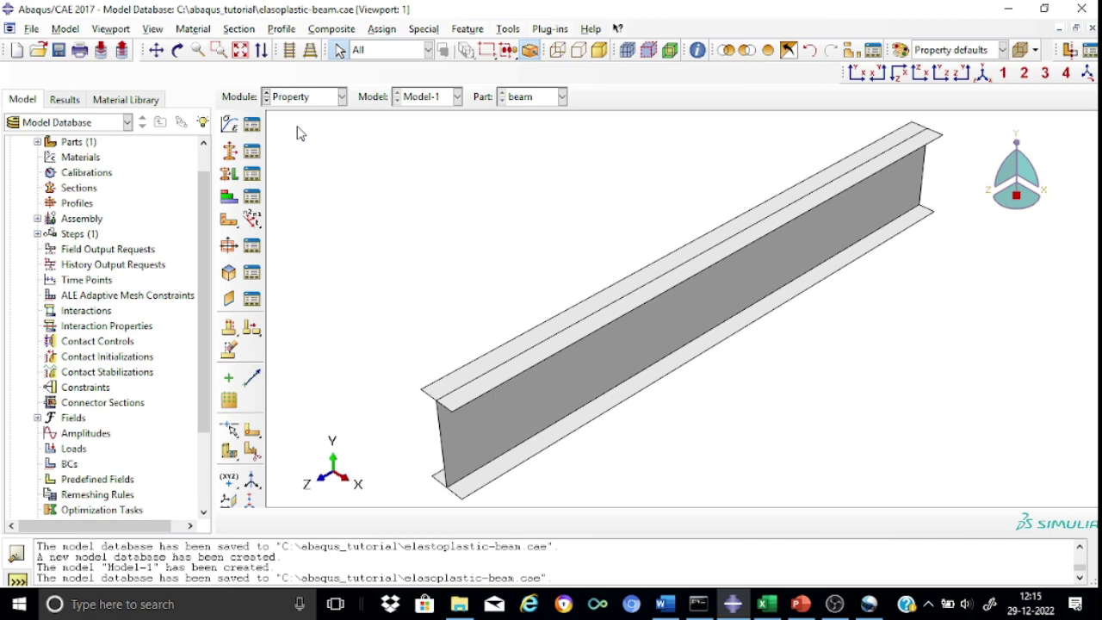
Create a material with isotropic elastic behavior, using a Young's modulus of 2e5 and a Poisson's ratio of 0.30.
{"action": "left_click", "coordinate": [228, 125]}
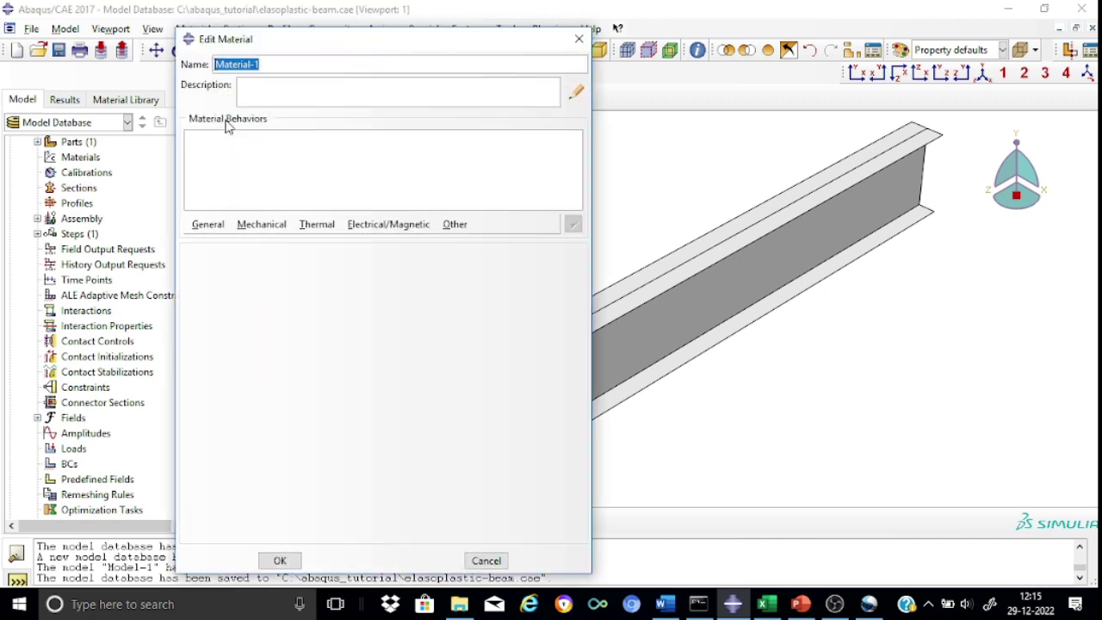
{"action": "left_click", "coordinate": [262, 226]}
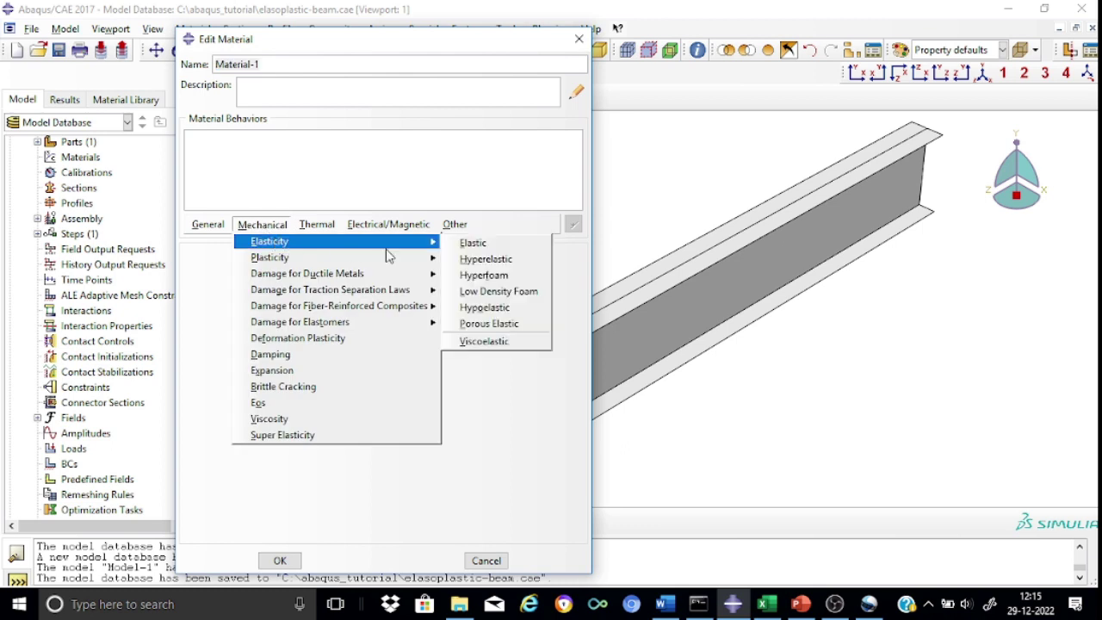
{"action": "mouse_move", "coordinate": [421, 243]}
{"action": "left_click", "coordinate": [461, 241]}
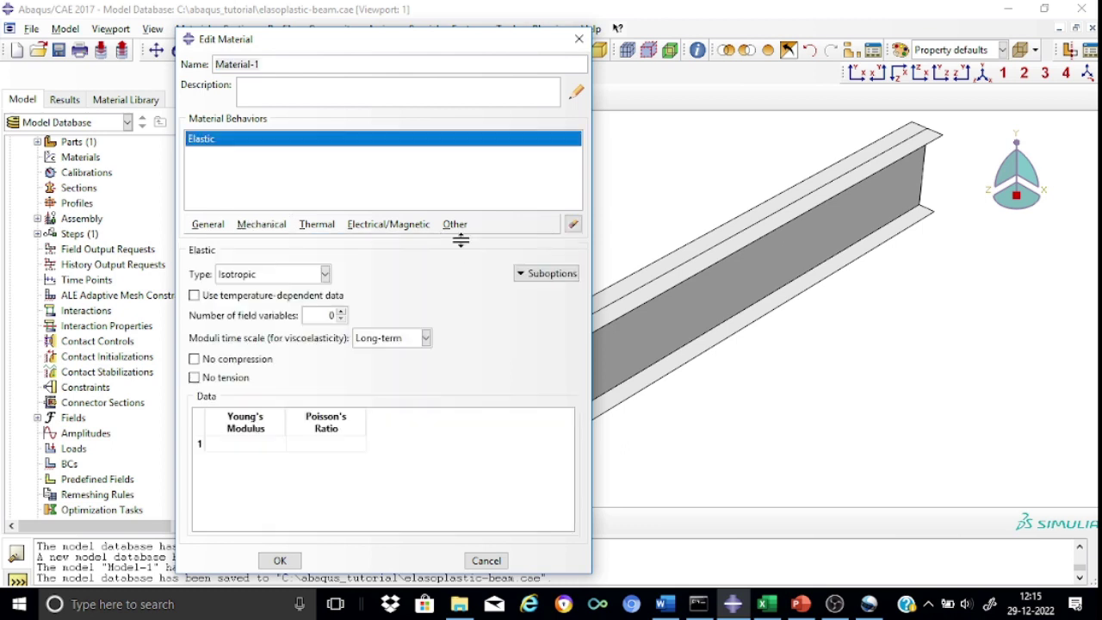
{"action": "left_click", "coordinate": [240, 443]}
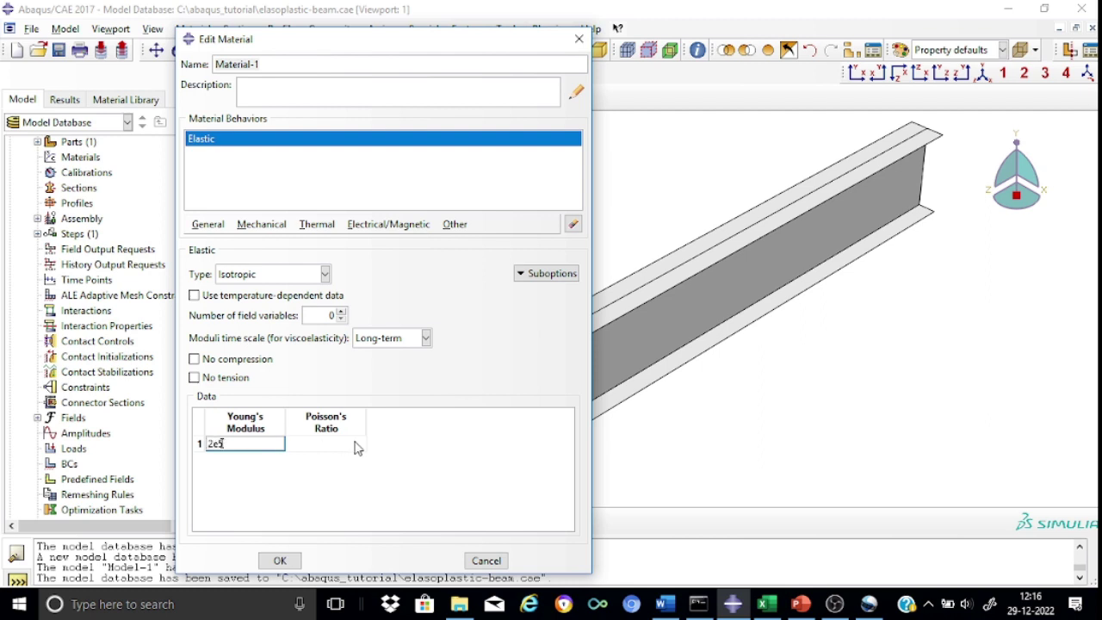
{"action": "left_click", "coordinate": [324, 444]}
{"action": "type", "text": "0.30"}
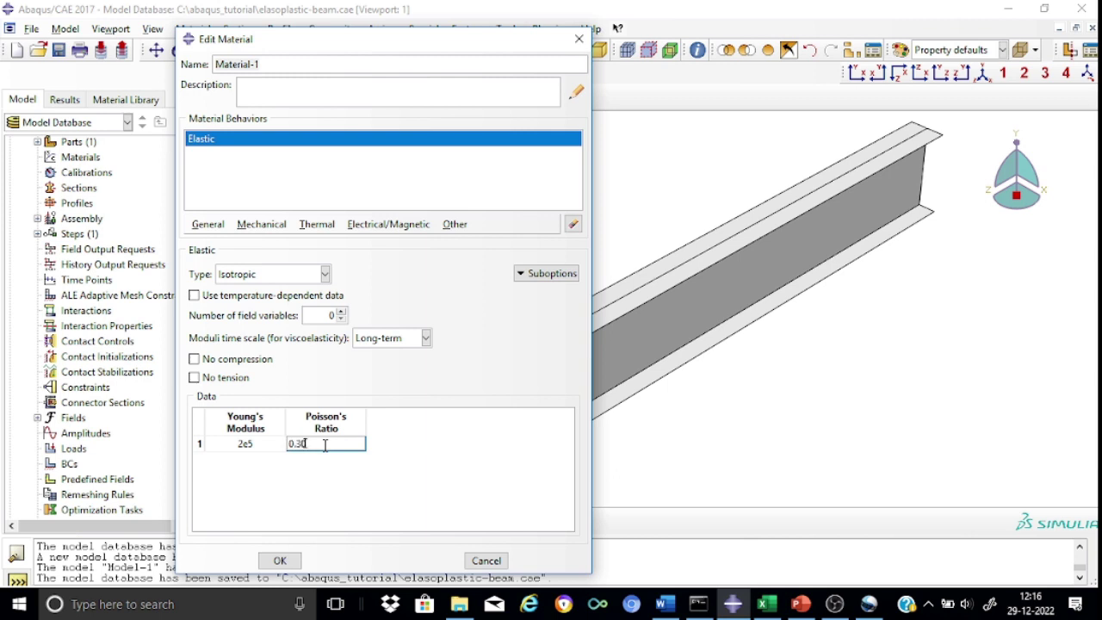
{"action": "left_click", "coordinate": [414, 479]}
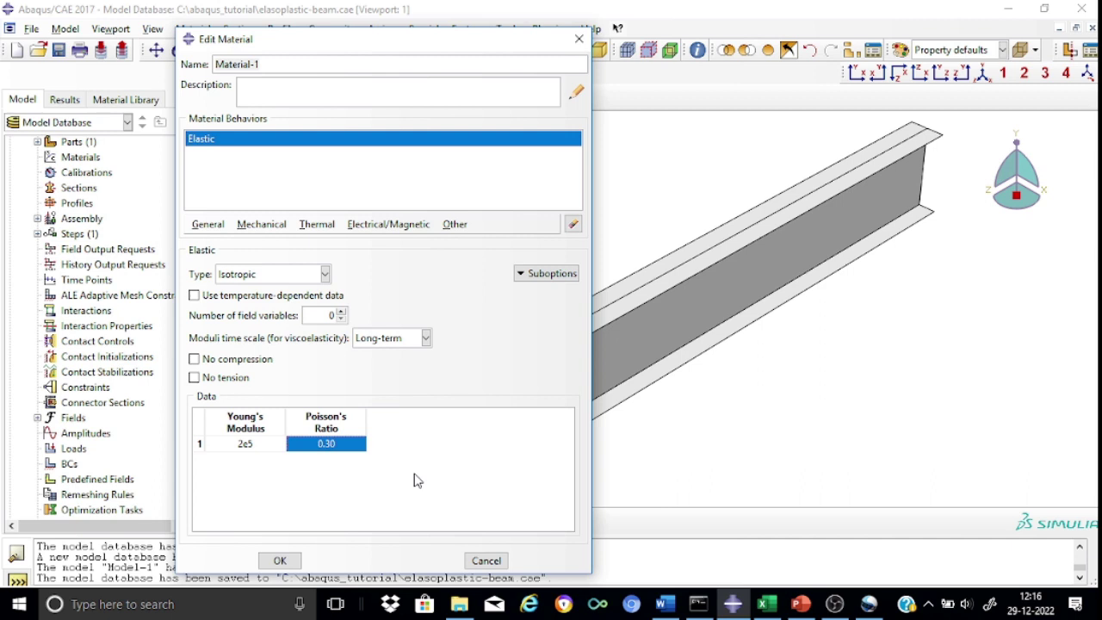
Add isotropic plastic behavior with yield stress 355 at plastic strain 0 and yield stress 470 at plastic strain 0.178.
{"action": "left_click", "coordinate": [277, 225]}
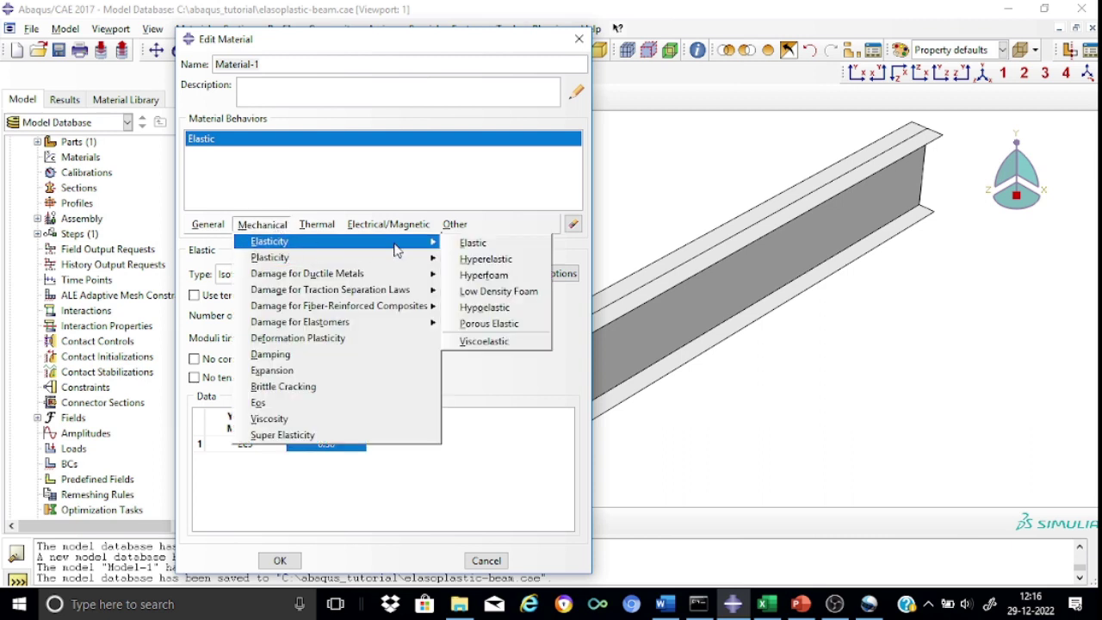
{"action": "mouse_move", "coordinate": [430, 245]}
{"action": "mouse_move", "coordinate": [409, 260]}
{"action": "left_click", "coordinate": [472, 260]}
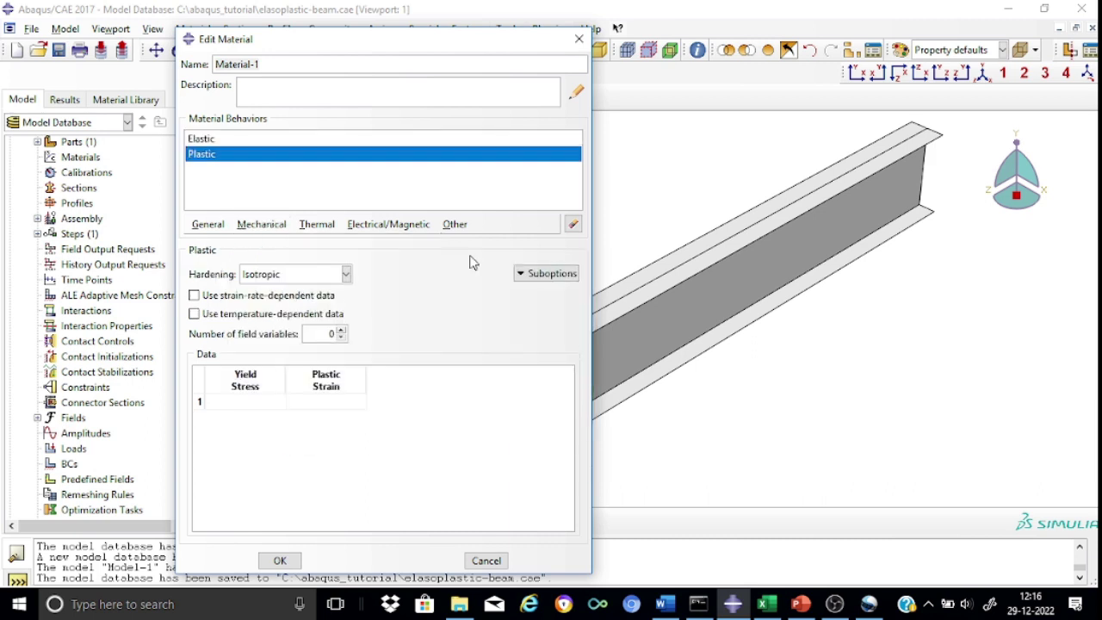
{"action": "left_click", "coordinate": [256, 403]}
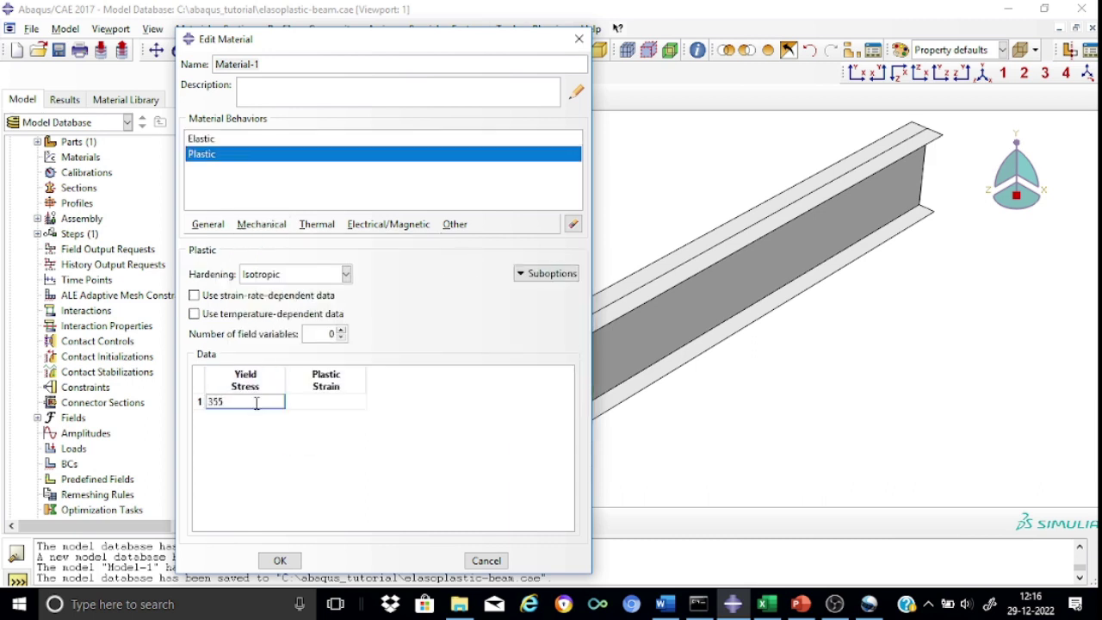
{"action": "left_click", "coordinate": [335, 404]}
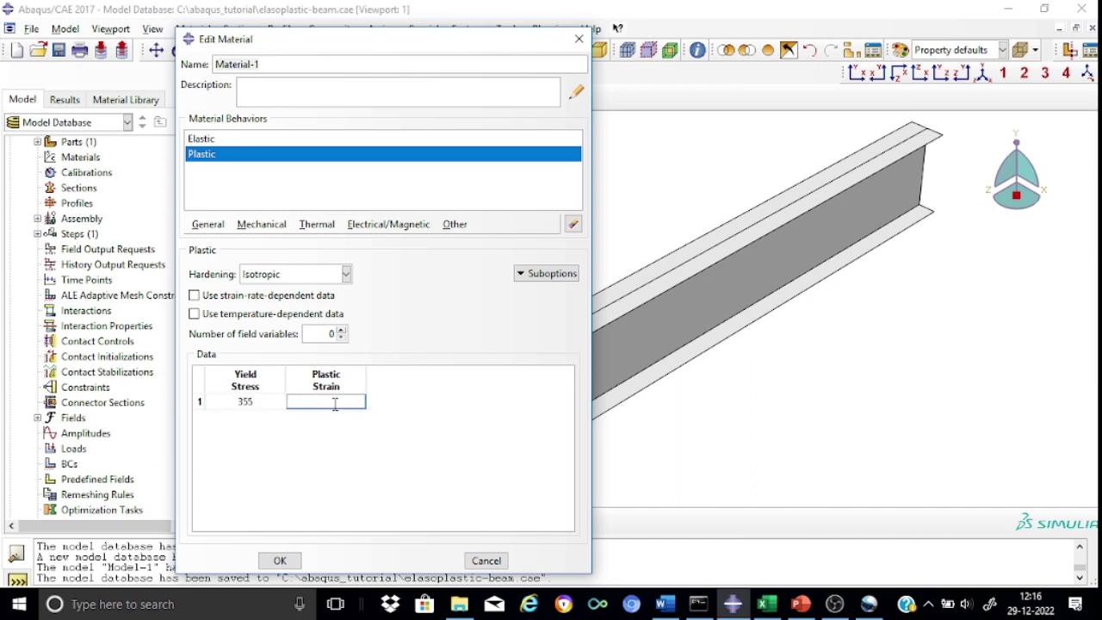
{"action": "type", "text": "0"}
{"action": "key", "text": "Tab"}
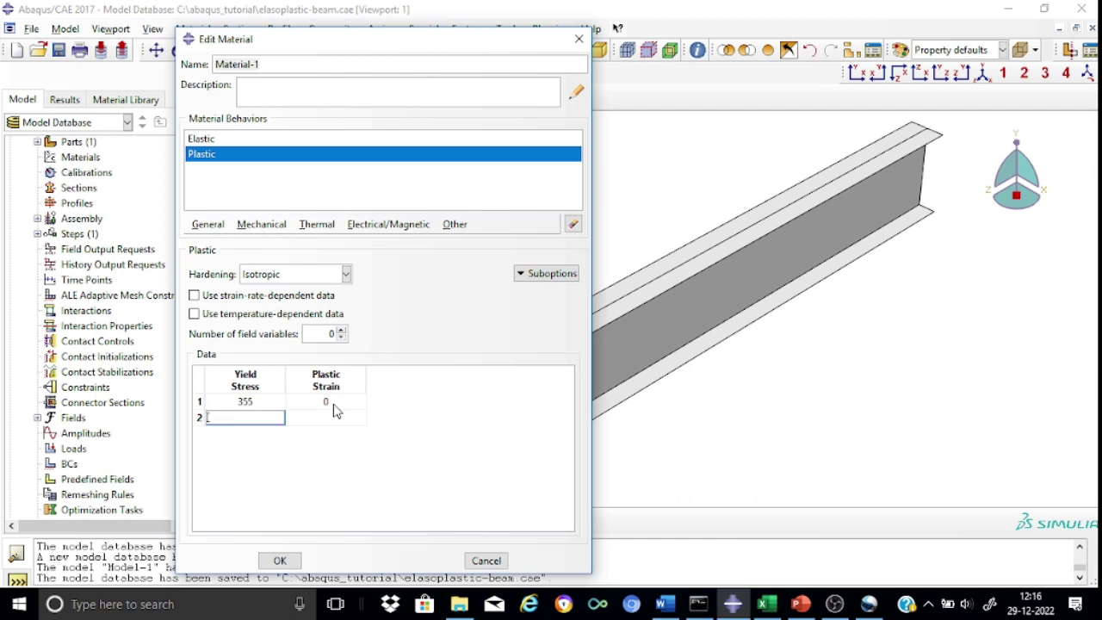
{"action": "type", "text": "470"}
{"action": "left_click", "coordinate": [330, 415]}
{"action": "type", "text": "0.178"}
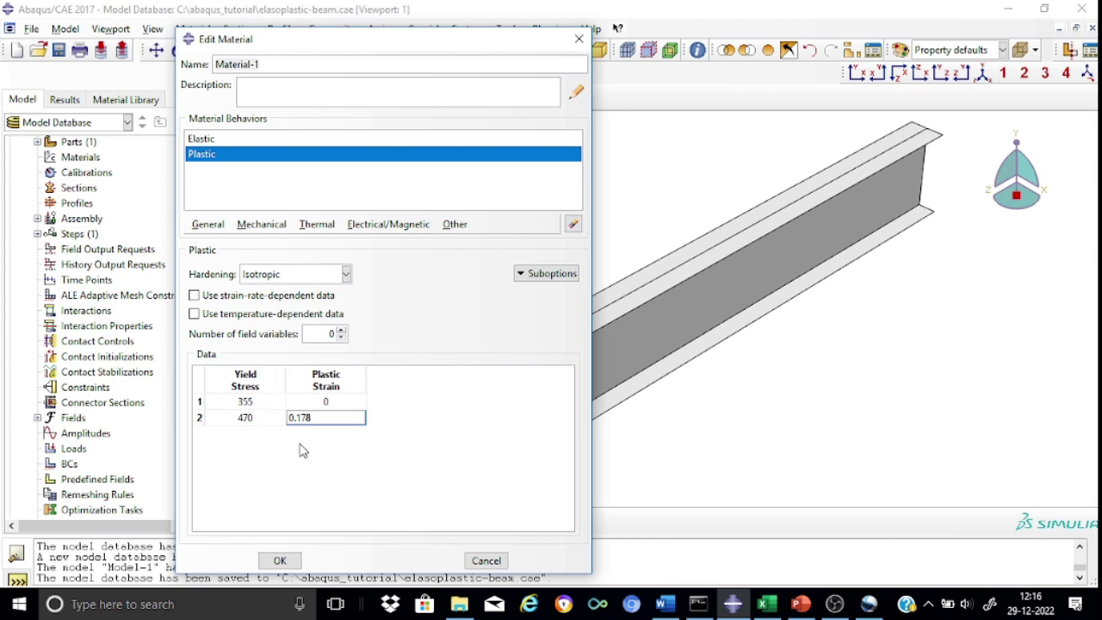
{"action": "left_click", "coordinate": [427, 452]}
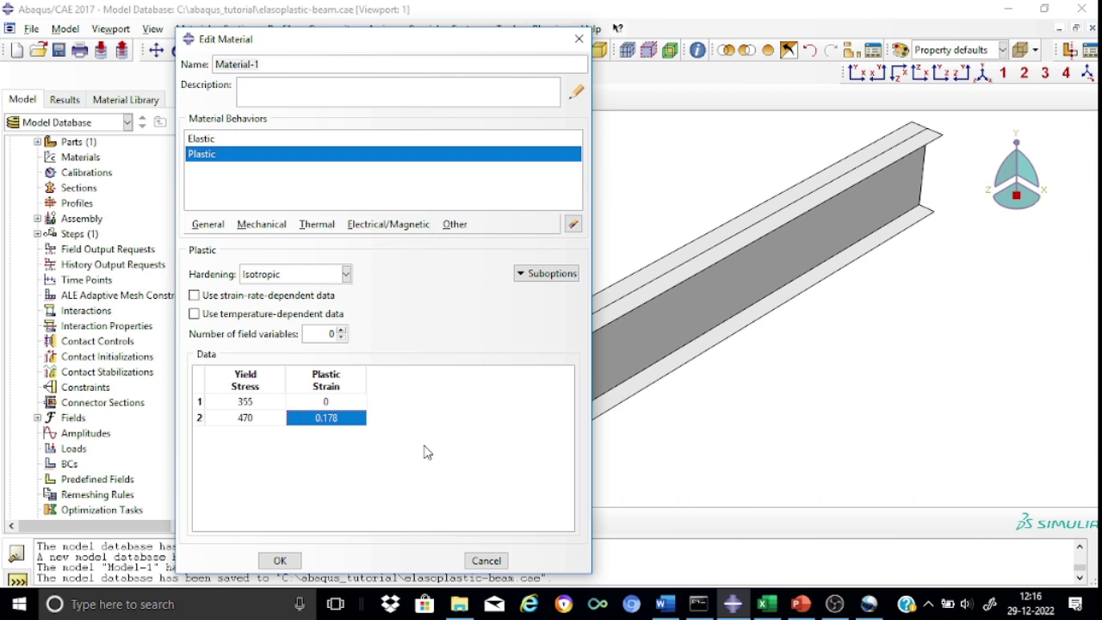
Name the material steelS355 and save its definition.
{"action": "left_click", "coordinate": [270, 68]}
{"action": "key", "text": "BackSpace"}
{"action": "key", "text": "BackSpace"}
{"action": "key", "text": "BackSpace"}
{"action": "key", "text": "BackSpace"}
{"action": "key", "text": "BackSpace"}
{"action": "key", "text": "BackSpace"}
{"action": "key", "text": "BackSpace"}
{"action": "key", "text": "BackSpace"}
{"action": "key", "text": "BackSpace"}
{"action": "type", "text": "st"}
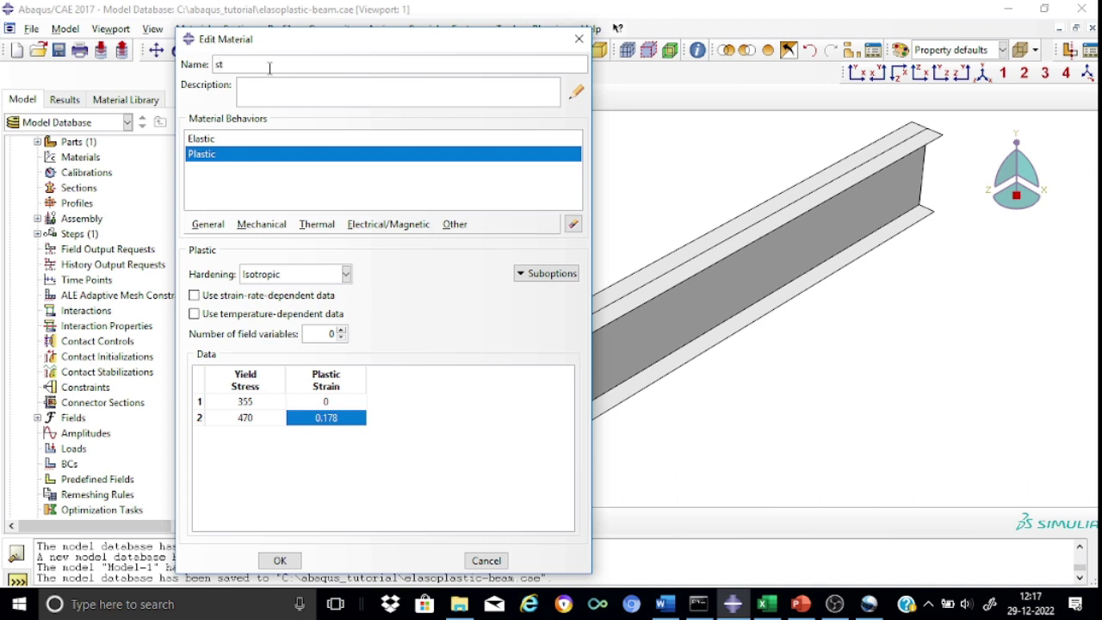
{"action": "type", "text": "eelS355"}
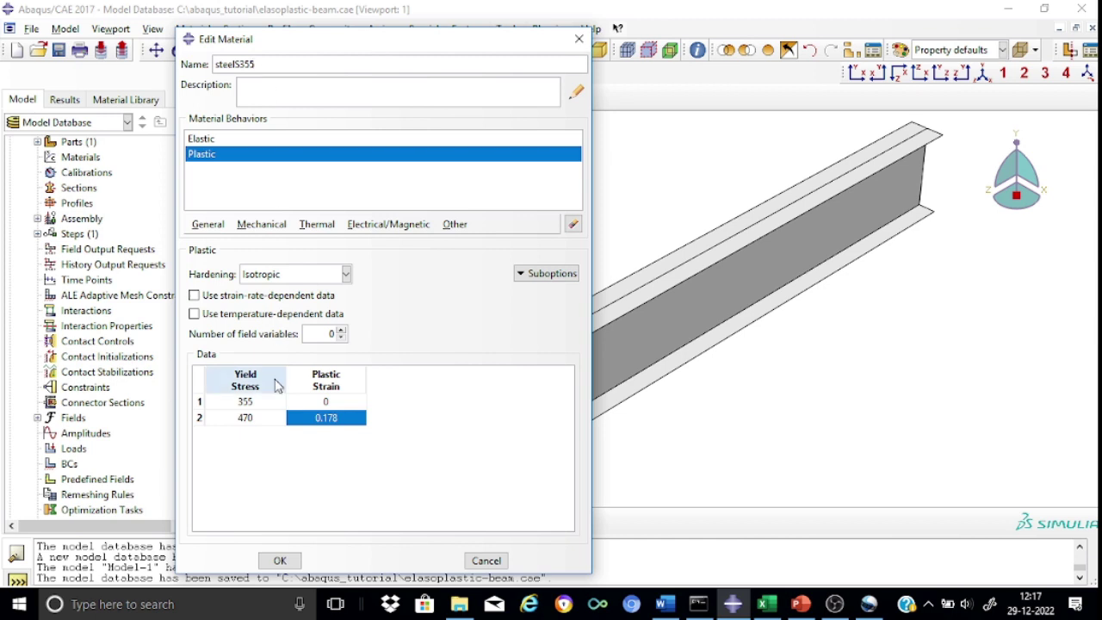
{"action": "left_click", "coordinate": [281, 560]}
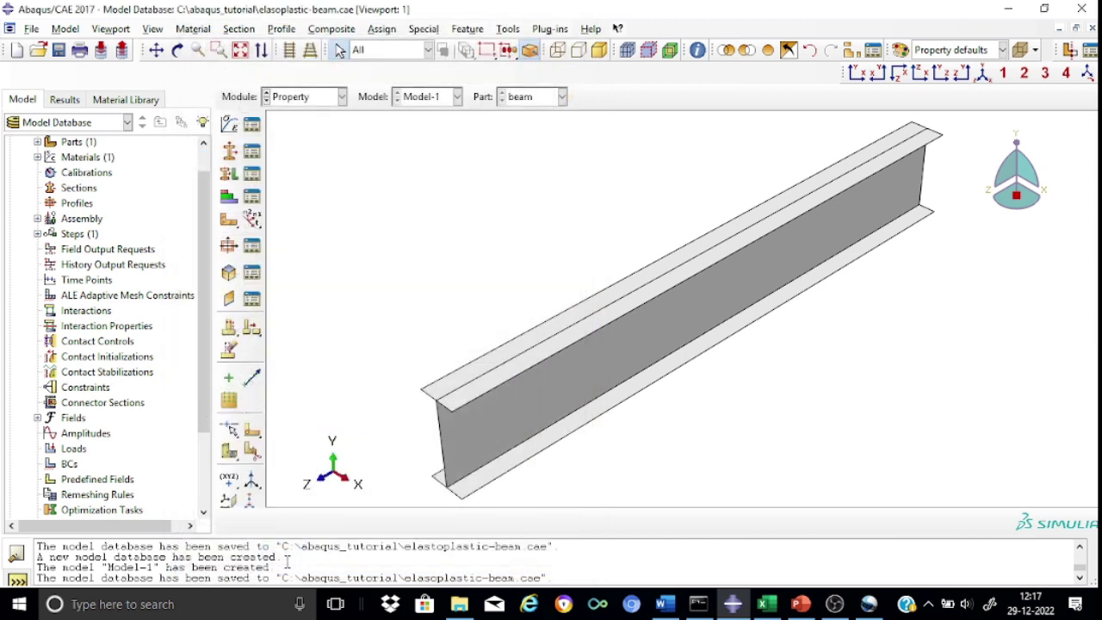
Create a homogeneous shell section named Section-flange and continue to its properties.
{"action": "left_click", "coordinate": [229, 152]}
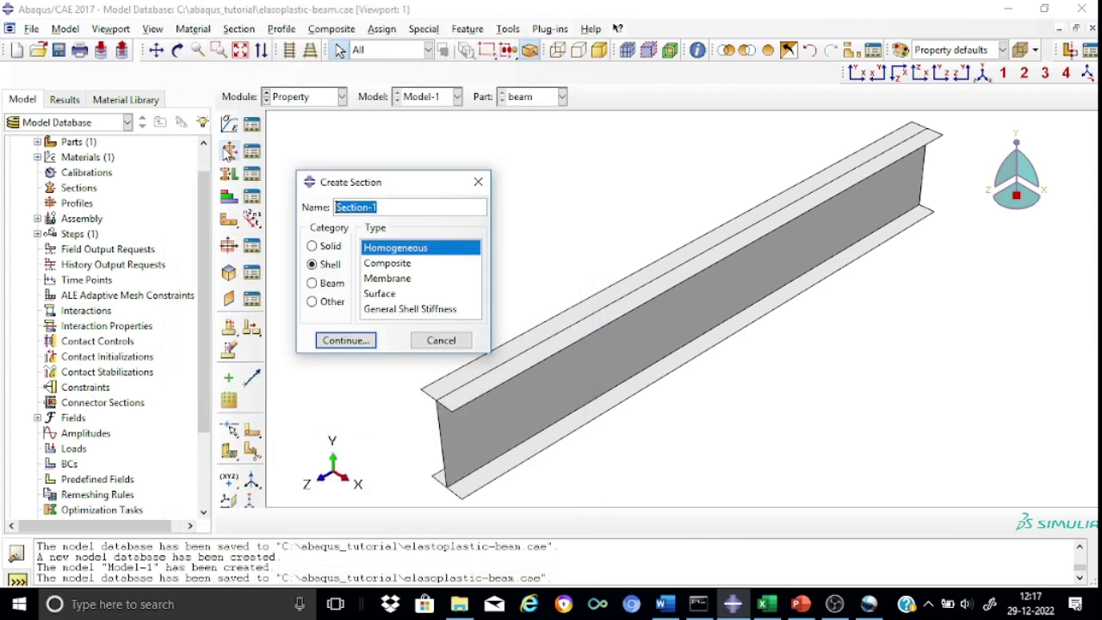
{"action": "left_click", "coordinate": [387, 206]}
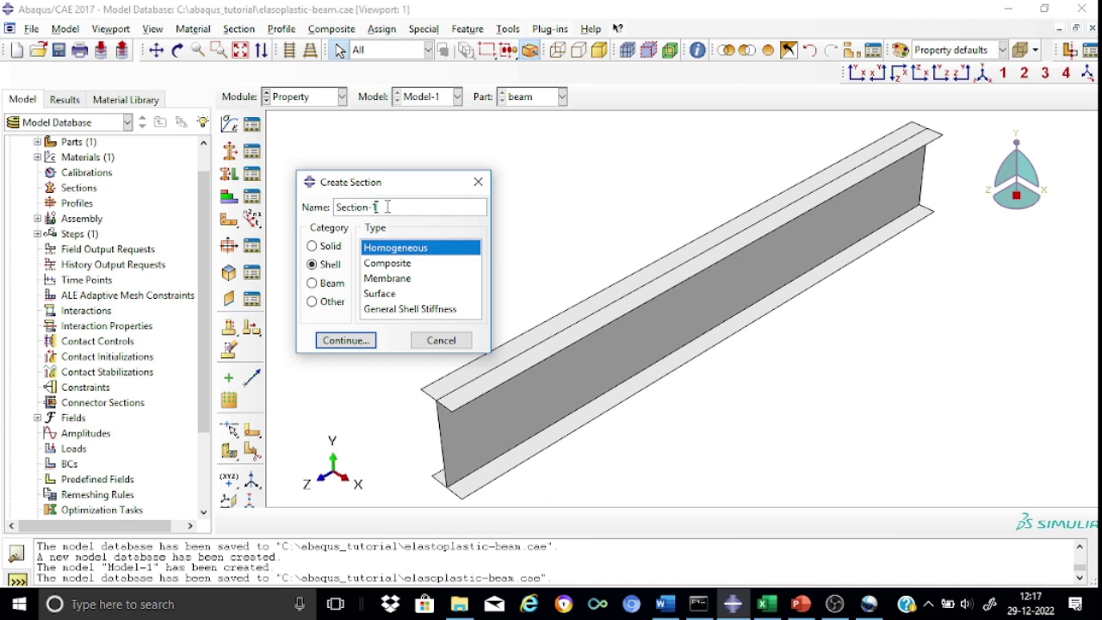
{"action": "key", "text": "BackSpace"}
{"action": "key", "text": "BackSpace"}
{"action": "type", "text": "-flange"}
{"action": "left_click", "coordinate": [360, 345]}
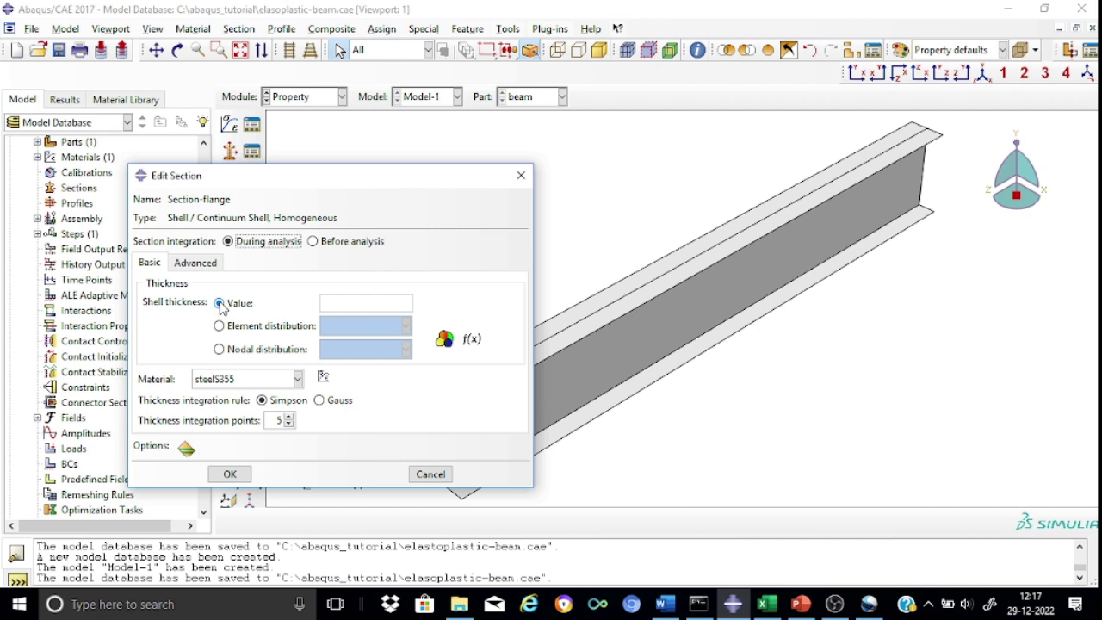
Check the flange thickness tf in the description-videos.xlsx Excel workbook, and set Section-flange's shell thickness to 14.6 in Abaqus/CAE.
{"action": "left_click", "coordinate": [335, 303]}
{"action": "mouse_move", "coordinate": [768, 608]}
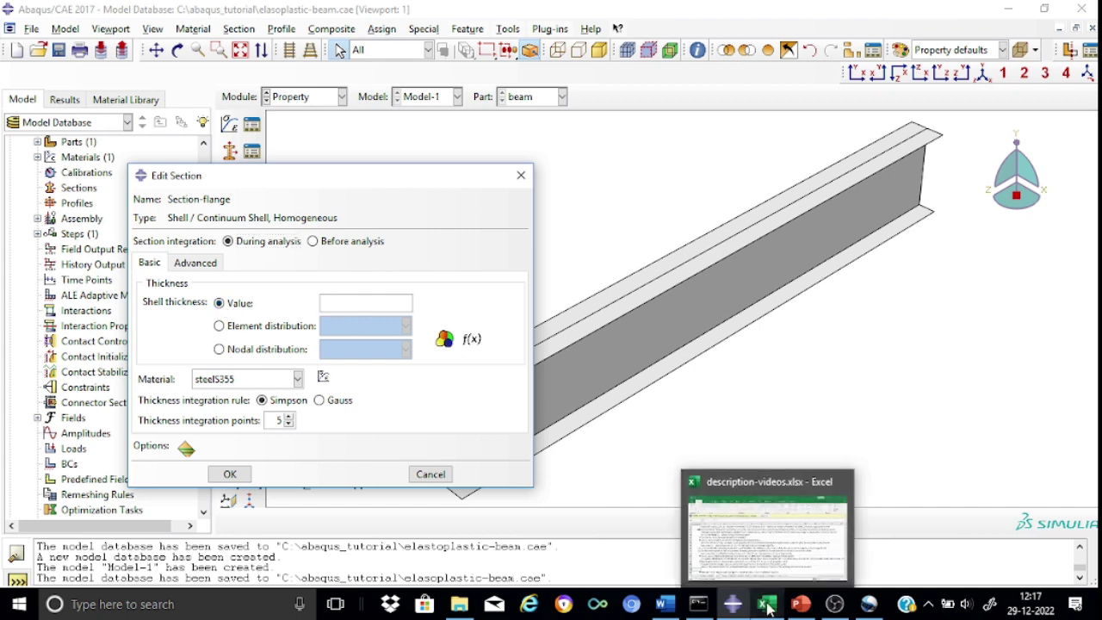
{"action": "left_click", "coordinate": [777, 551]}
{"action": "key", "text": "Page_Up"}
{"action": "key", "text": "Page_Up"}
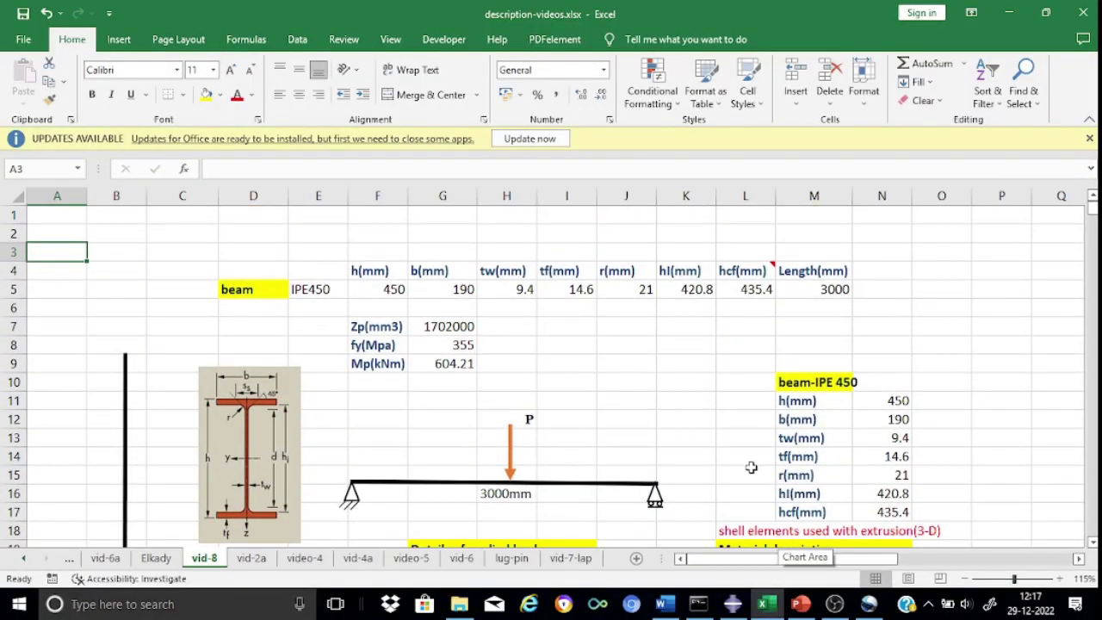
{"action": "left_click", "coordinate": [1009, 13]}
{"action": "left_click", "coordinate": [1012, 13]}
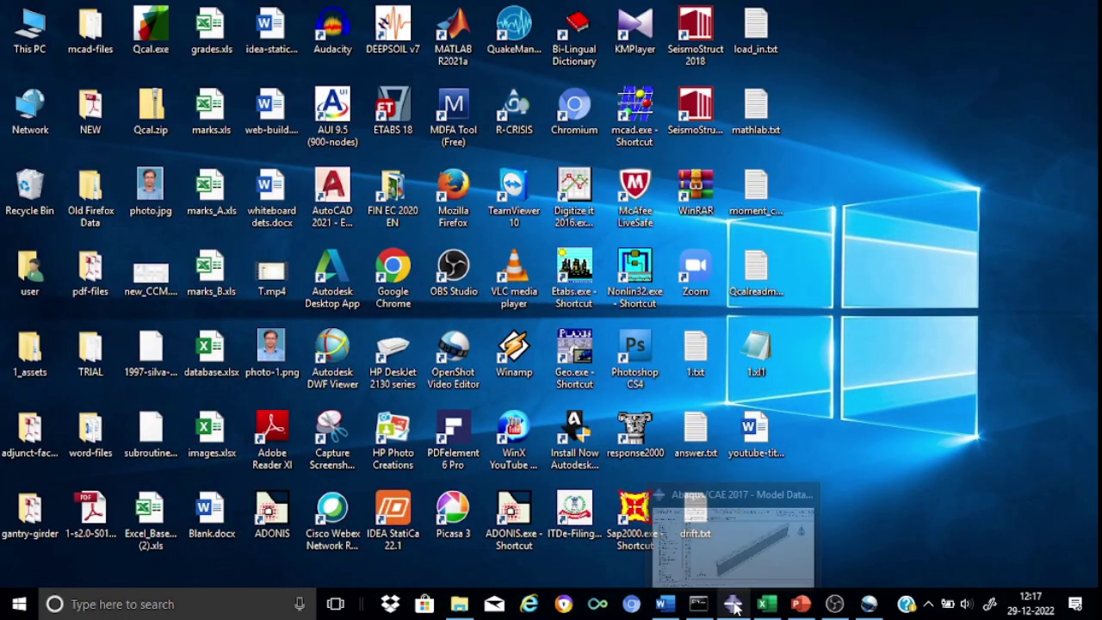
{"action": "left_click", "coordinate": [733, 606]}
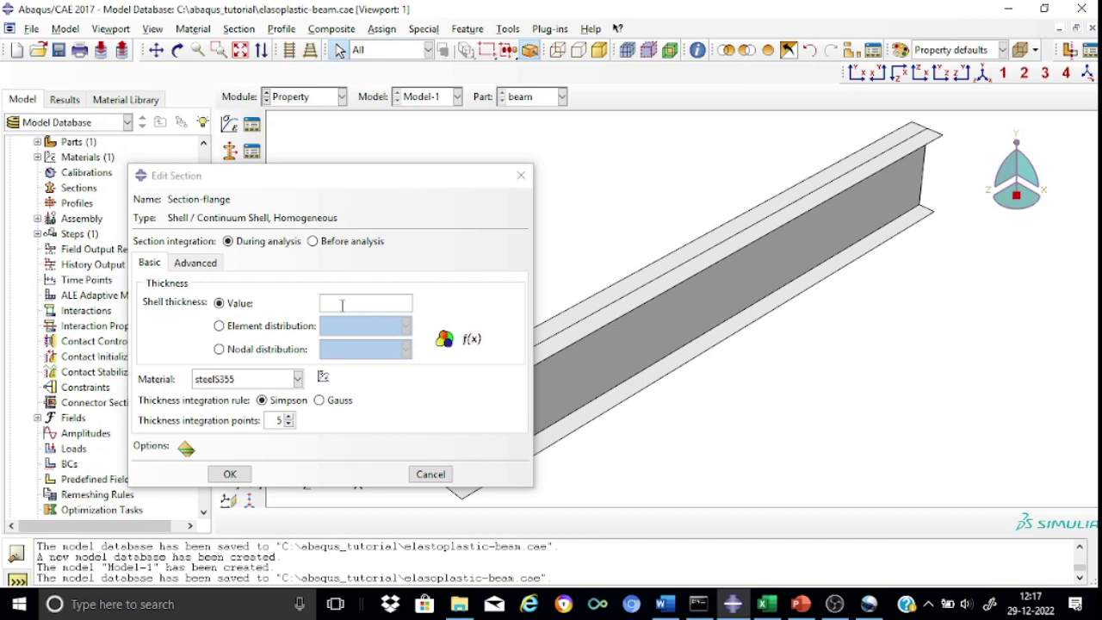
{"action": "left_click", "coordinate": [341, 305]}
{"action": "type", "text": "14."}
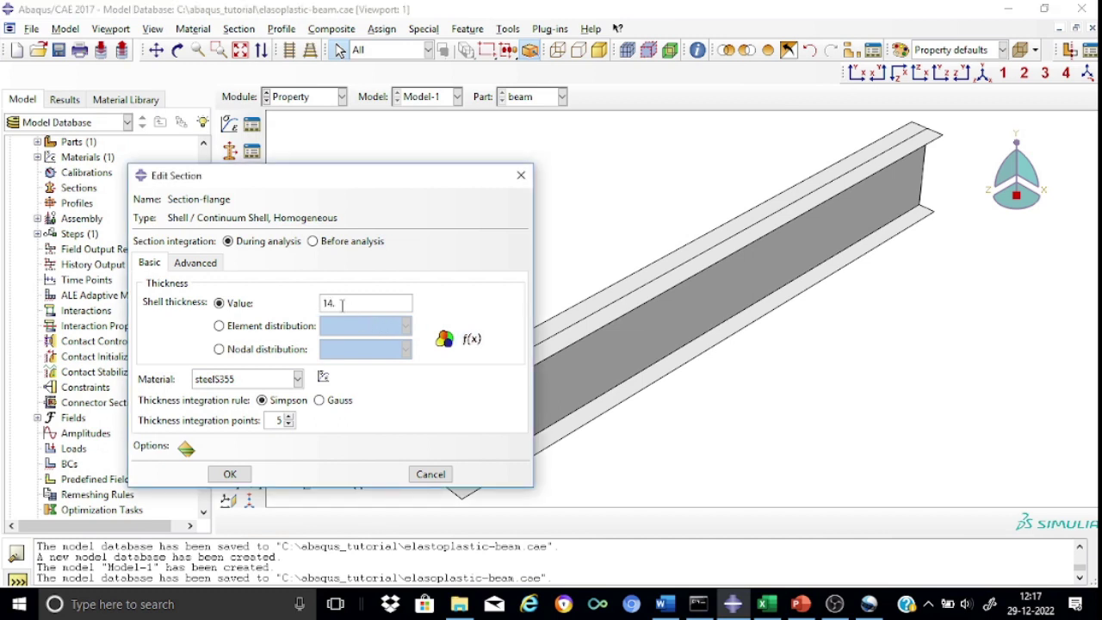
{"action": "type", "text": "6"}
{"action": "left_click", "coordinate": [229, 475]}
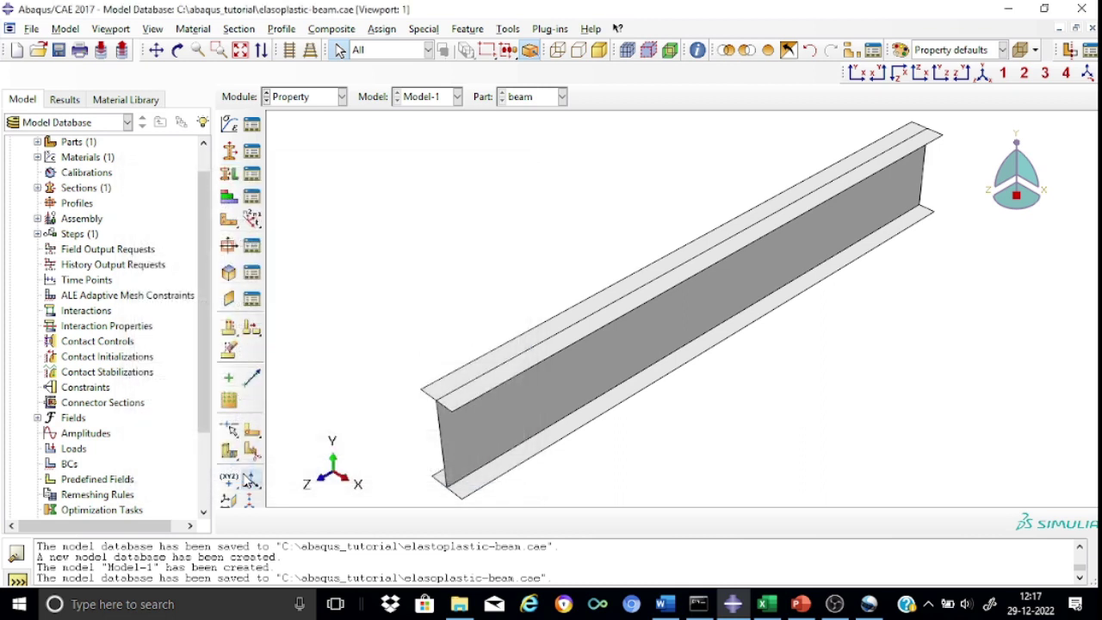
Create a second homogeneous shell section named Section-web and continue to its properties.
{"action": "left_click", "coordinate": [230, 151]}
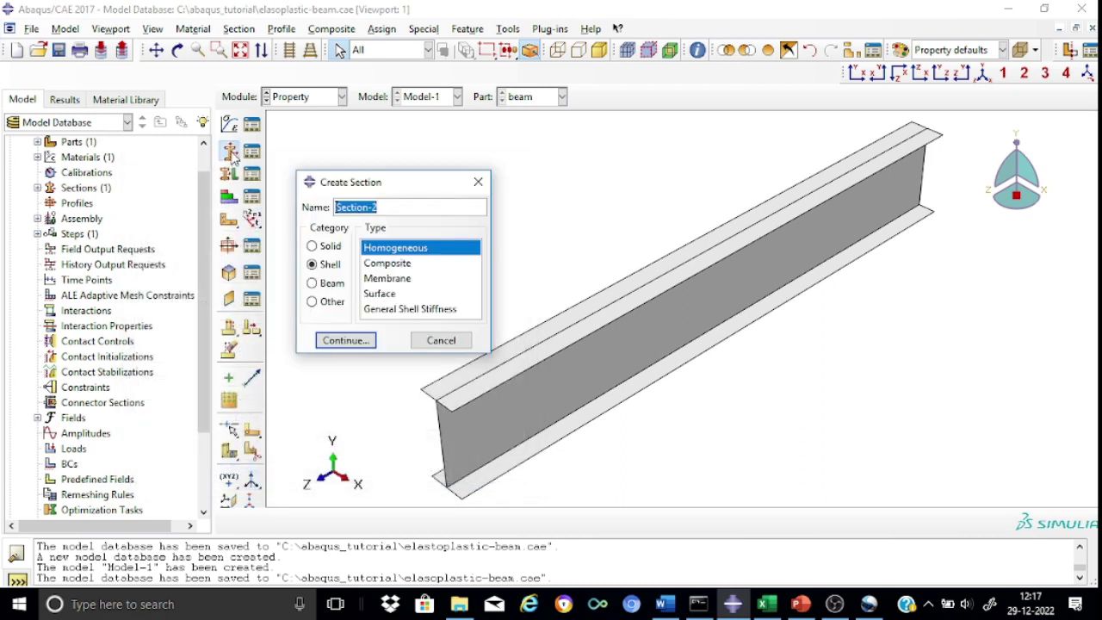
{"action": "left_click", "coordinate": [384, 206]}
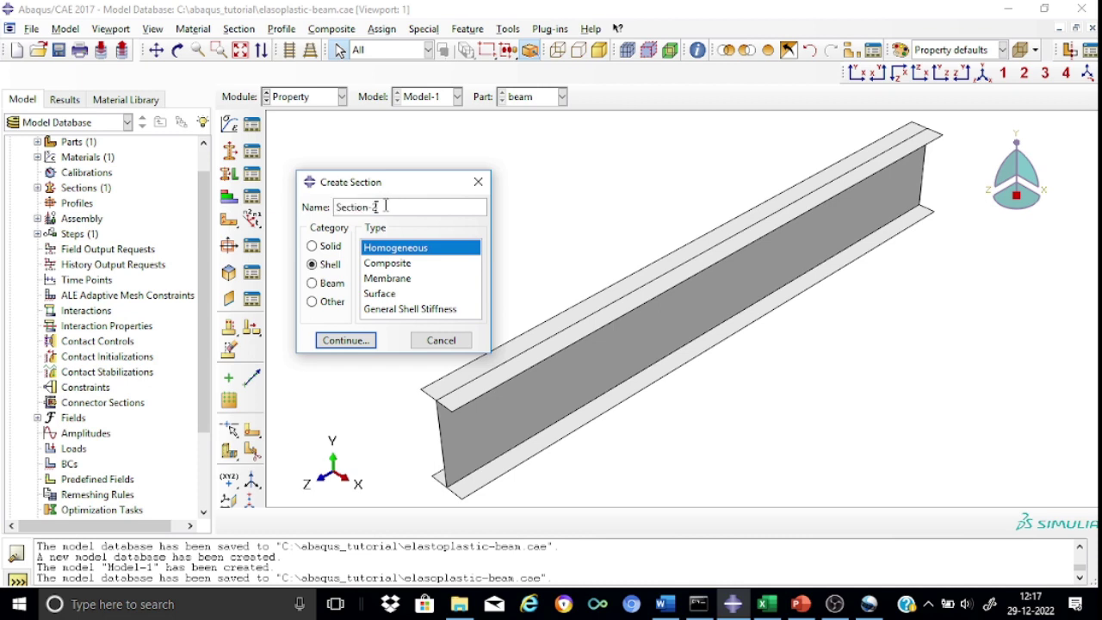
{"action": "type", "text": "web"}
{"action": "left_click", "coordinate": [361, 341]}
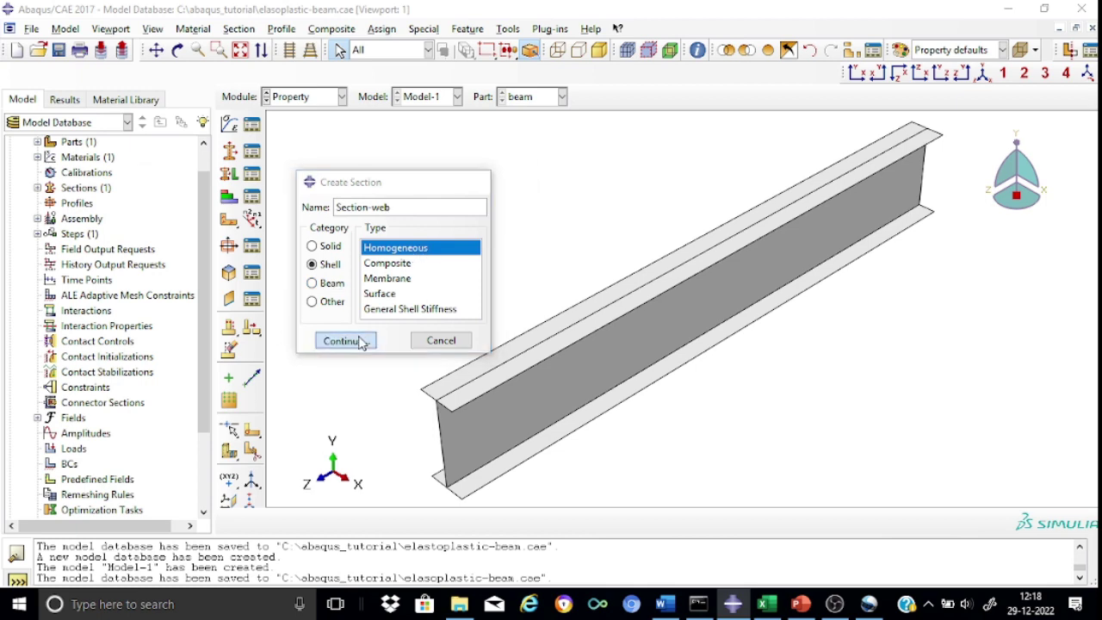
Check the web thickness tw in the Presentation-1.pptx PowerPoint slide, and set Section-web's shell thickness to 9.4 in Abaqus/CAE.
{"action": "left_click", "coordinate": [340, 303]}
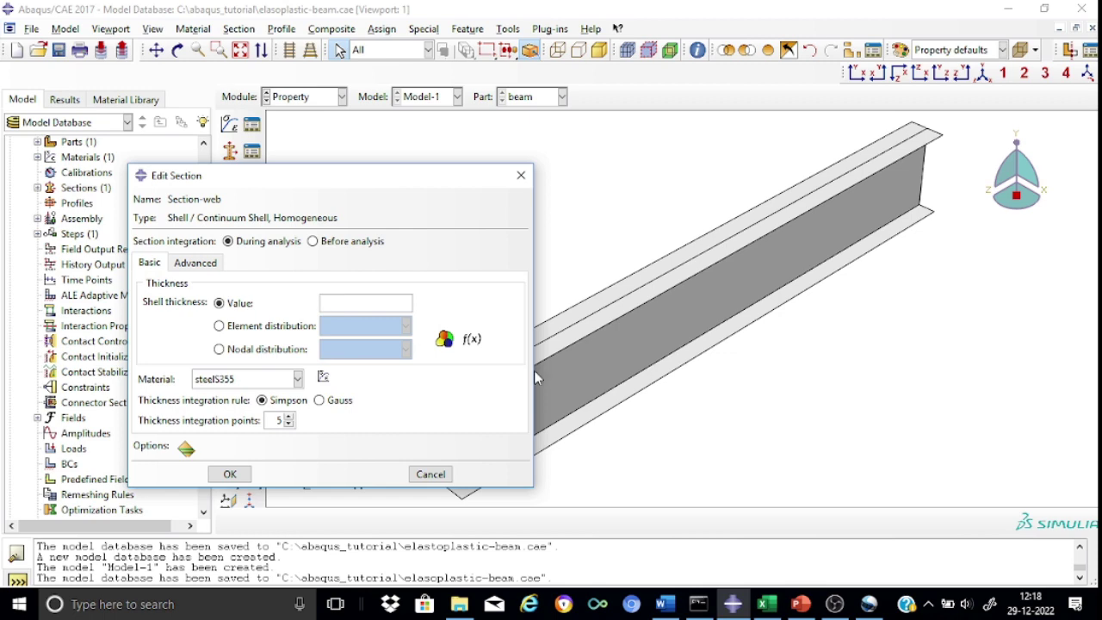
{"action": "mouse_move", "coordinate": [799, 602]}
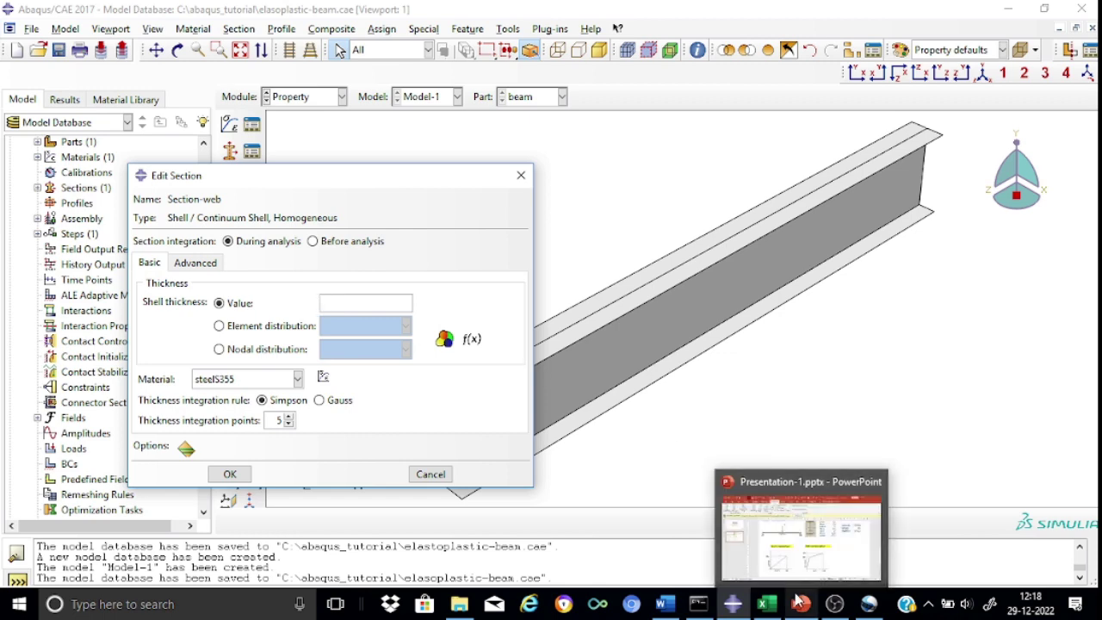
{"action": "left_click", "coordinate": [809, 541]}
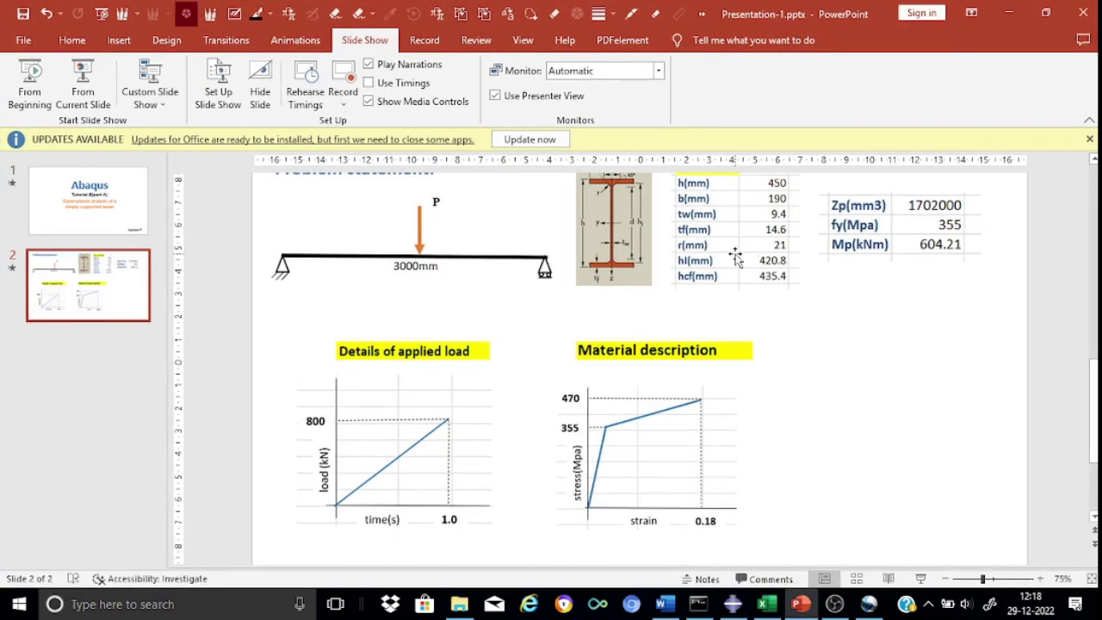
{"action": "left_click", "coordinate": [1009, 13]}
{"action": "type", "text": "9.4"}
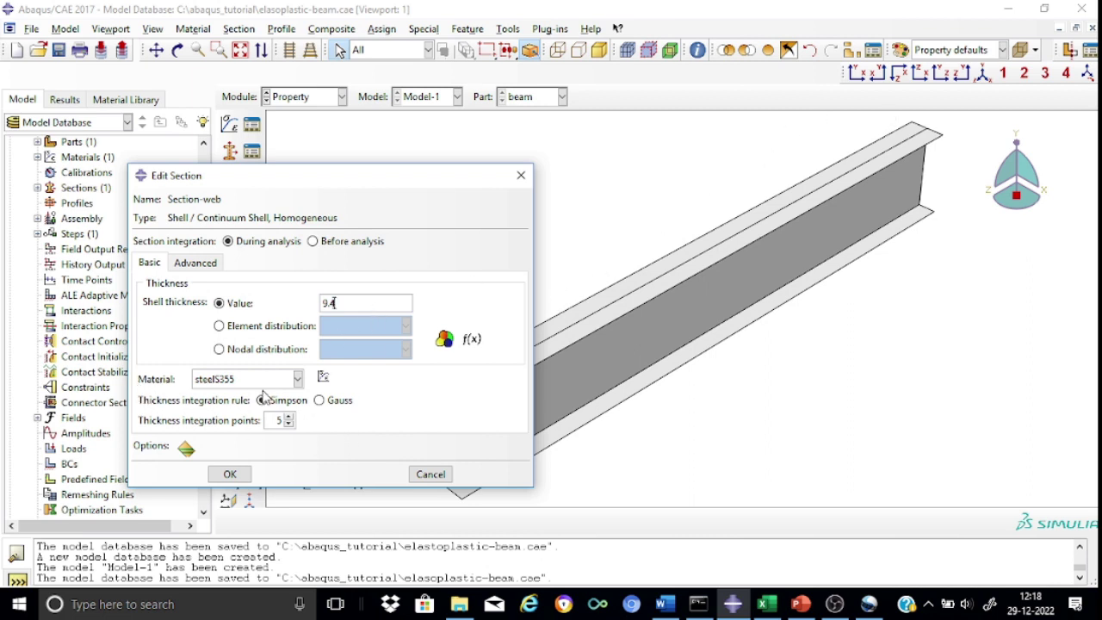
{"action": "left_click", "coordinate": [230, 474]}
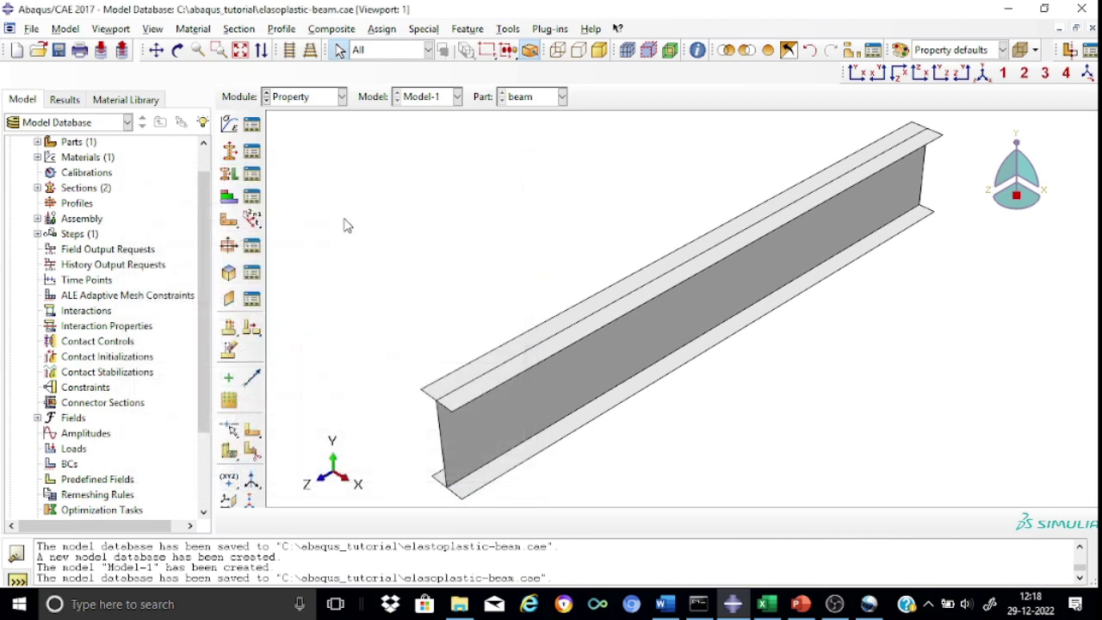
Assign Section-flange to the upper and lower flange faces of the beam, keeping the middle surface shell offset.
{"action": "left_click", "coordinate": [228, 175]}
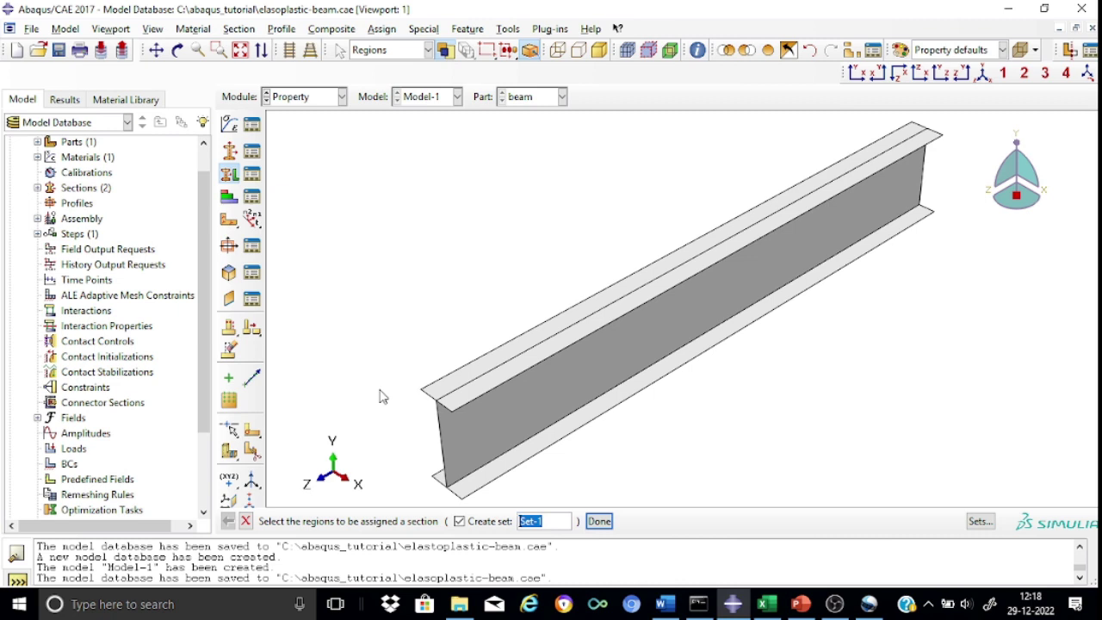
{"action": "left_click", "coordinate": [440, 391]}
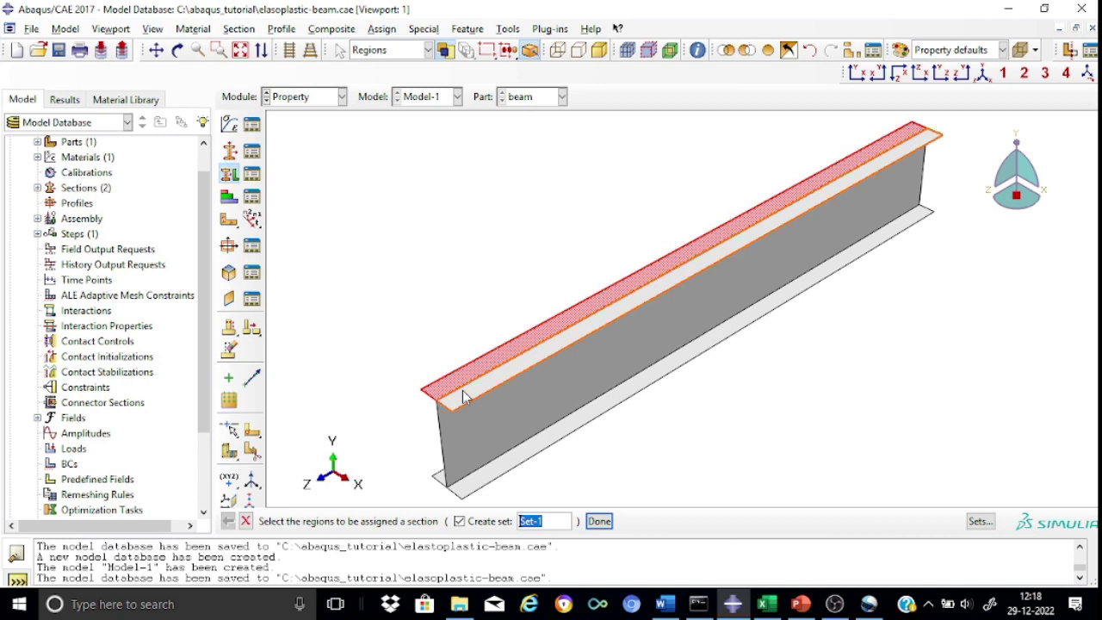
{"action": "left_click", "coordinate": [463, 396], "text": "shift"}
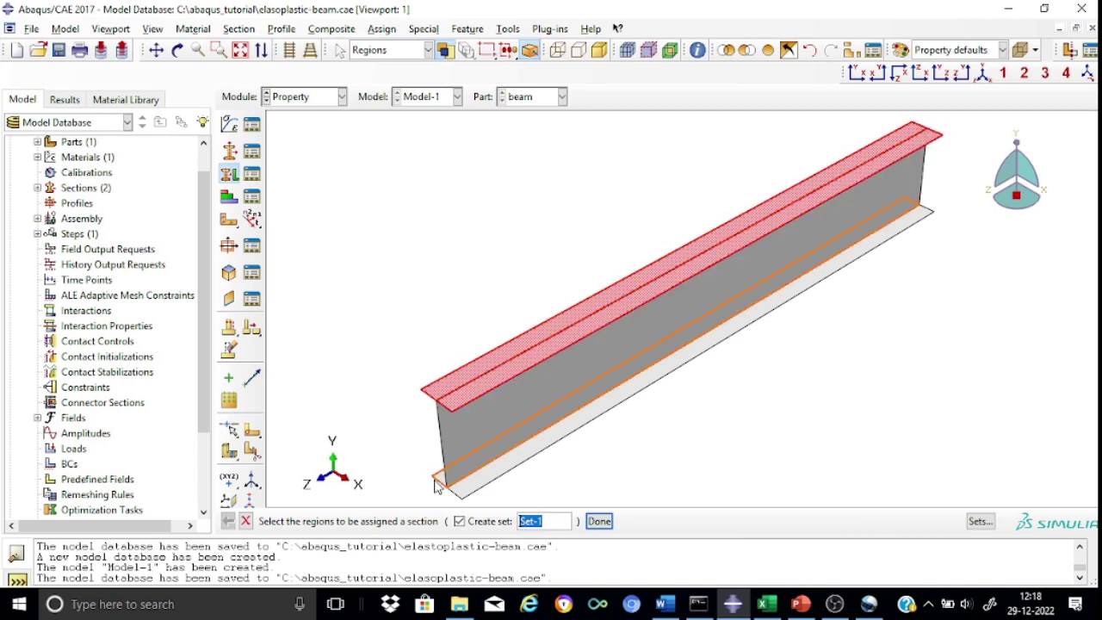
{"action": "left_click", "coordinate": [465, 495], "text": "shift"}
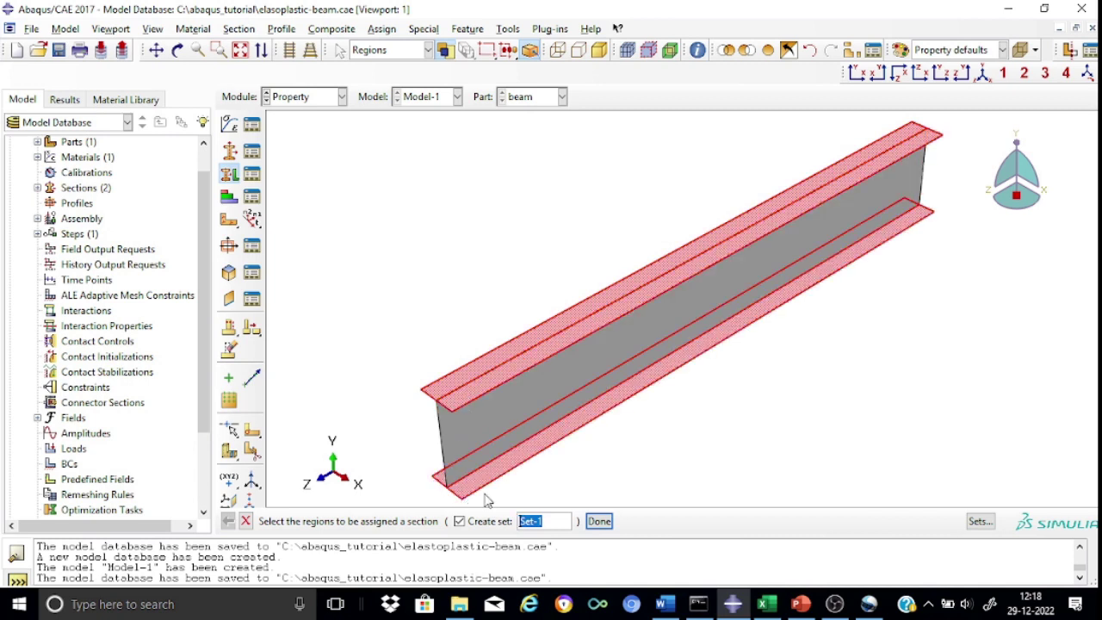
{"action": "left_click", "coordinate": [592, 522]}
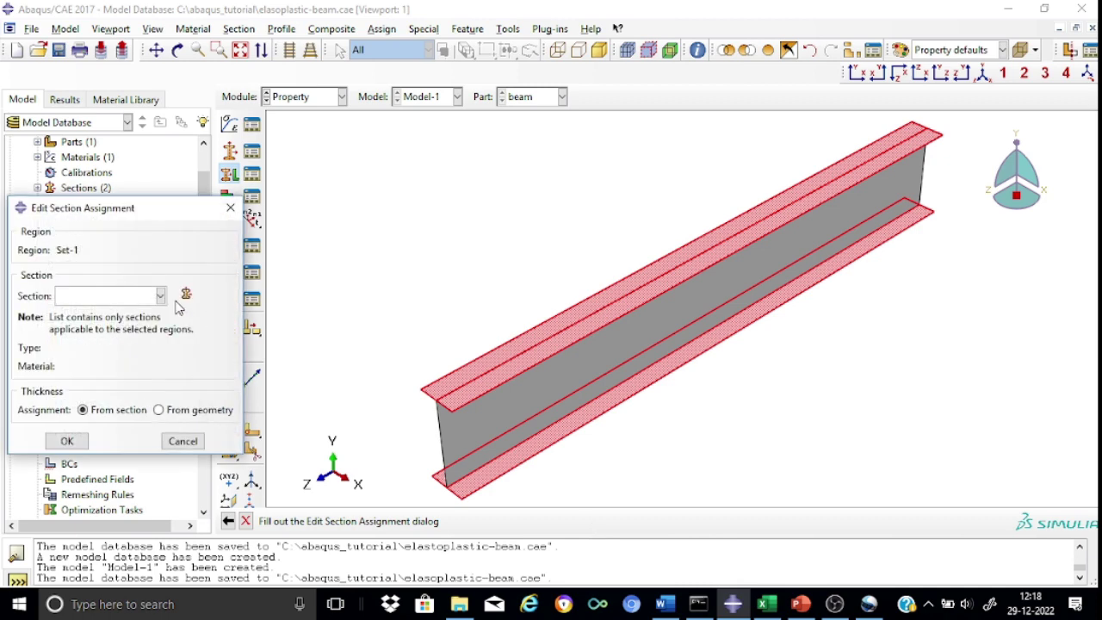
{"action": "left_click", "coordinate": [161, 295]}
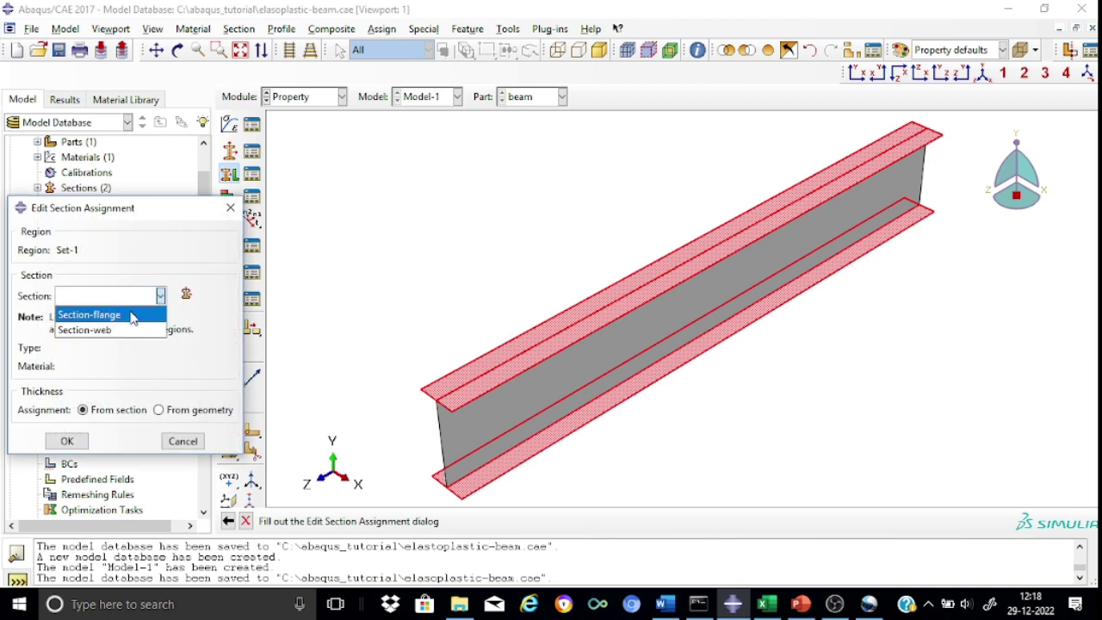
{"action": "left_click", "coordinate": [131, 315]}
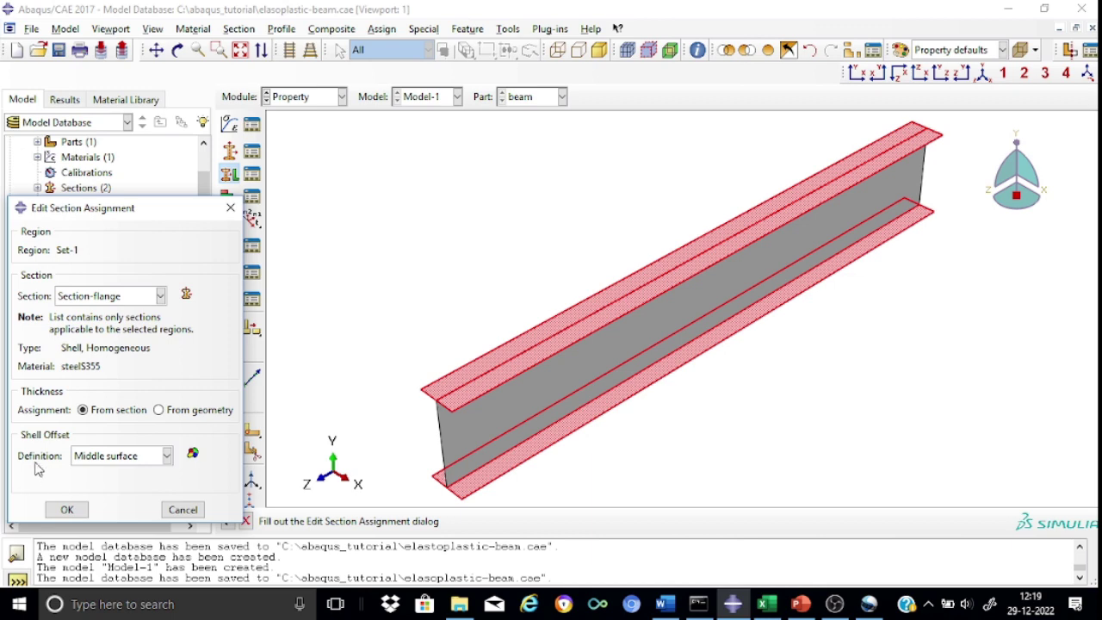
{"action": "left_click", "coordinate": [76, 511]}
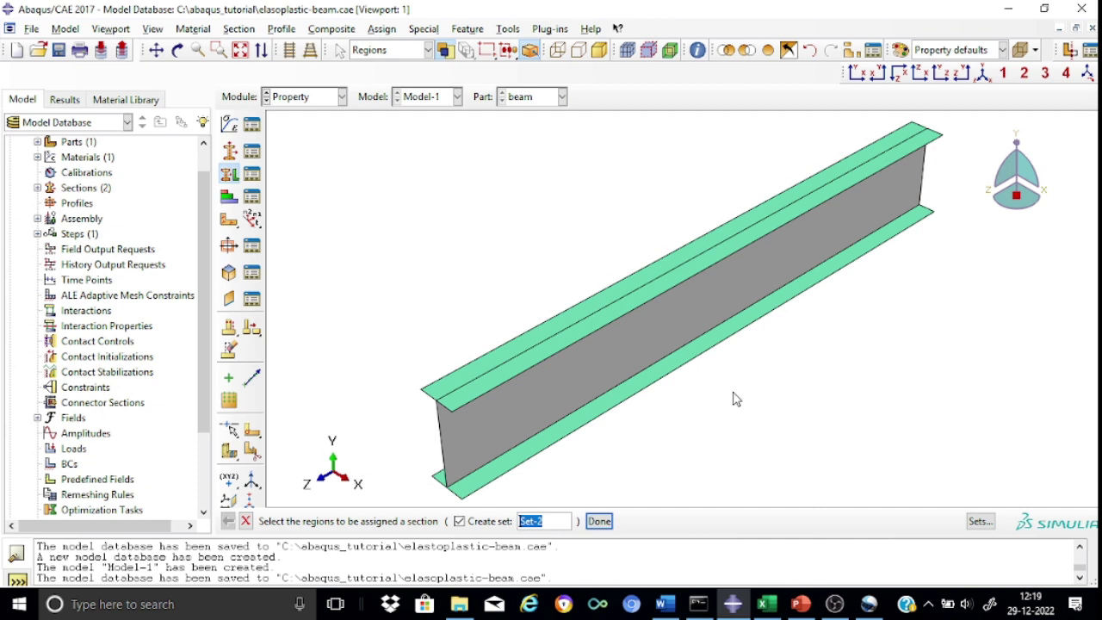
Assign Section-web to the beam's web face, keeping the middle surface shell offset.
{"action": "left_click", "coordinate": [560, 394]}
{"action": "left_click", "coordinate": [592, 521]}
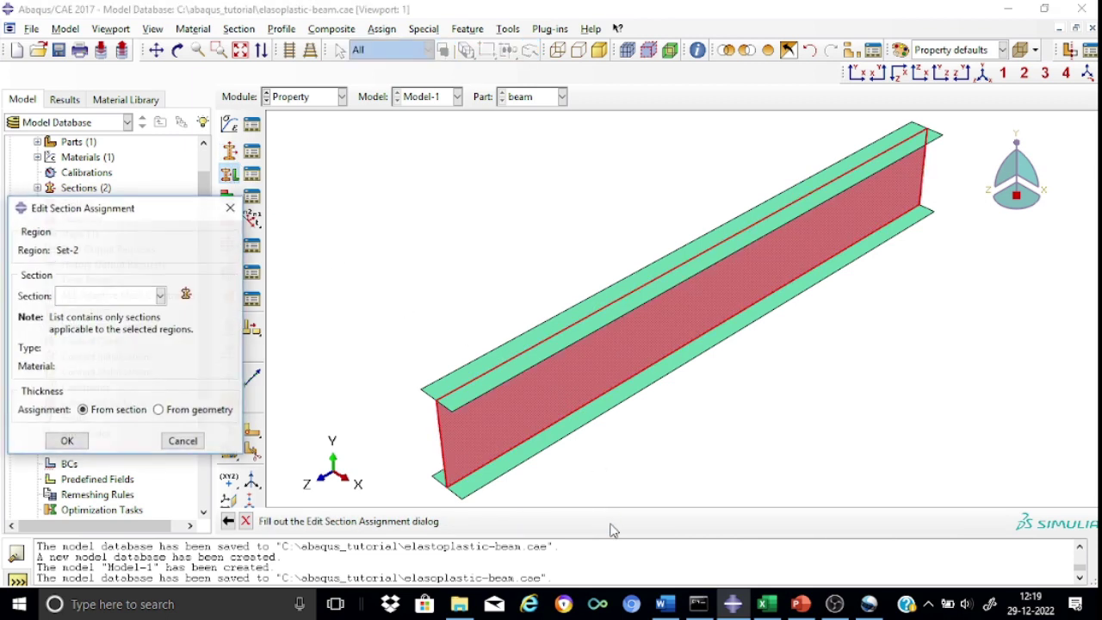
{"action": "left_click", "coordinate": [161, 296]}
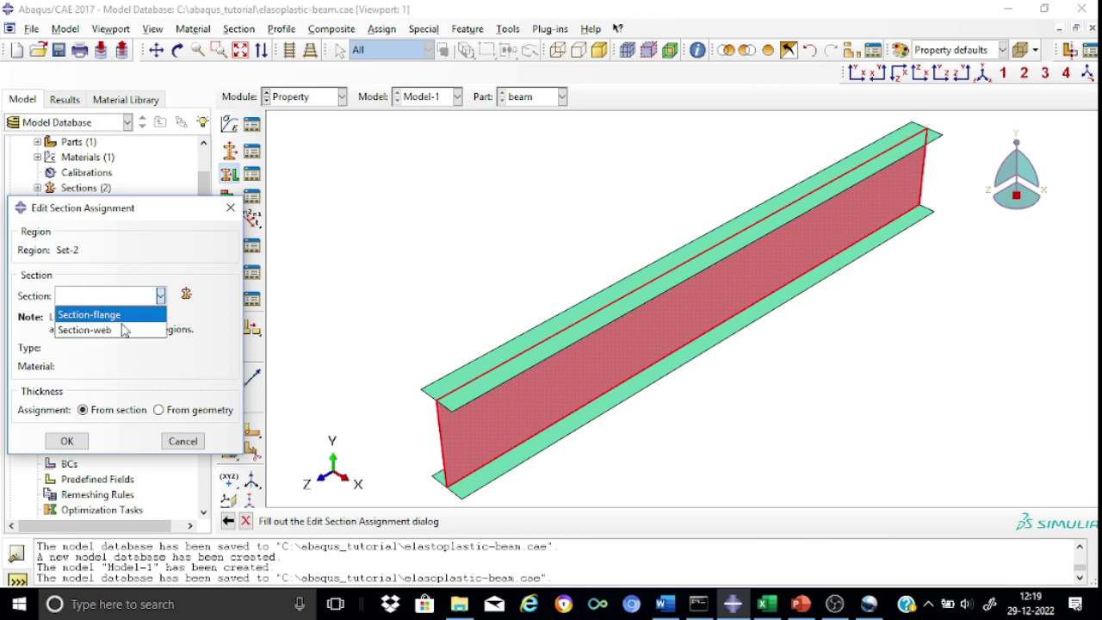
{"action": "left_click", "coordinate": [118, 332]}
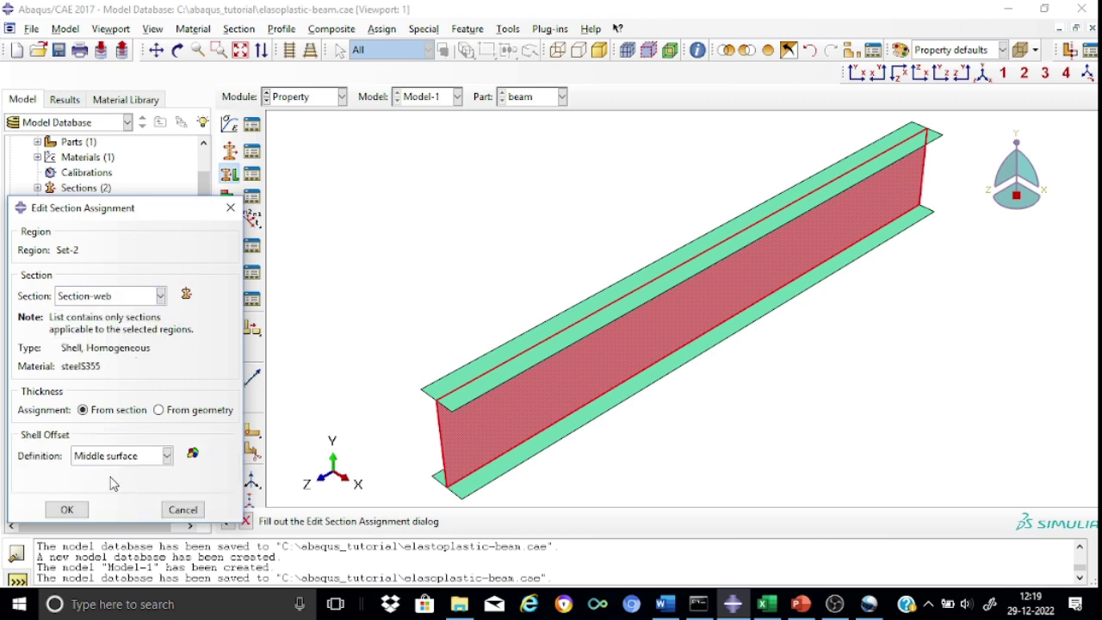
{"action": "left_click", "coordinate": [65, 511]}
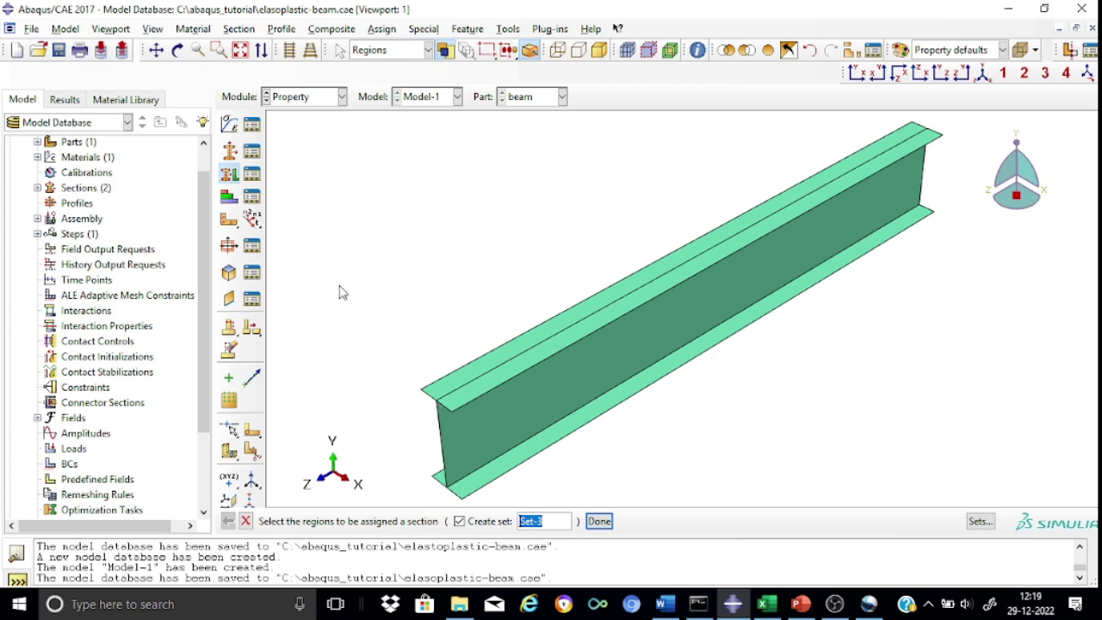
Render the beam's shell thickness at scale factor 1 and examine the flange and web thicknesses at its near end.
{"action": "left_click", "coordinate": [155, 30]}
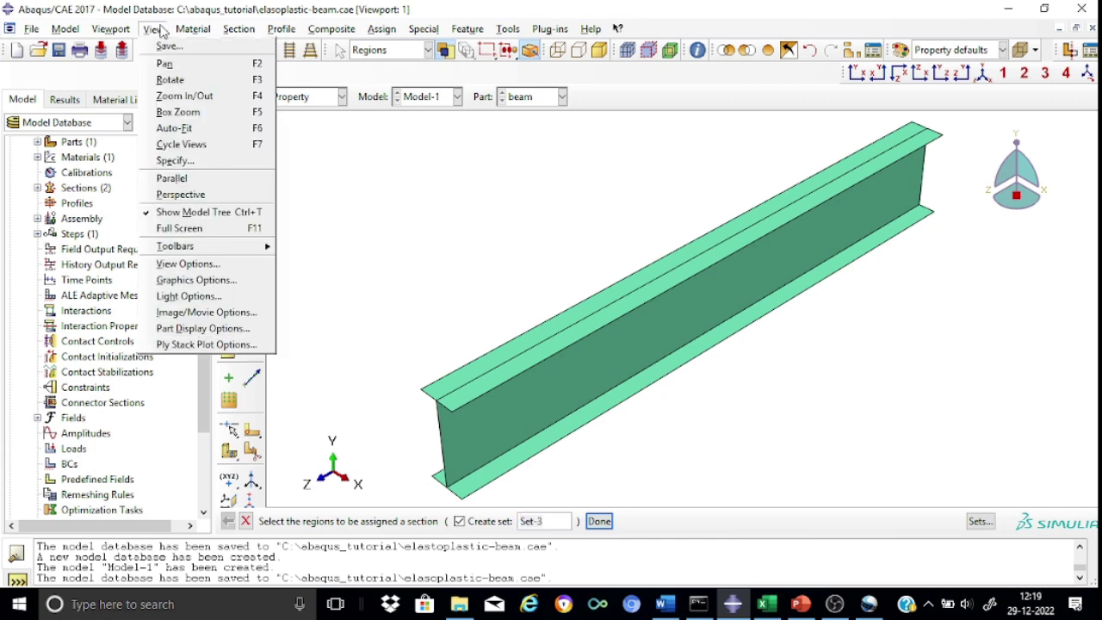
{"action": "left_click", "coordinate": [205, 329]}
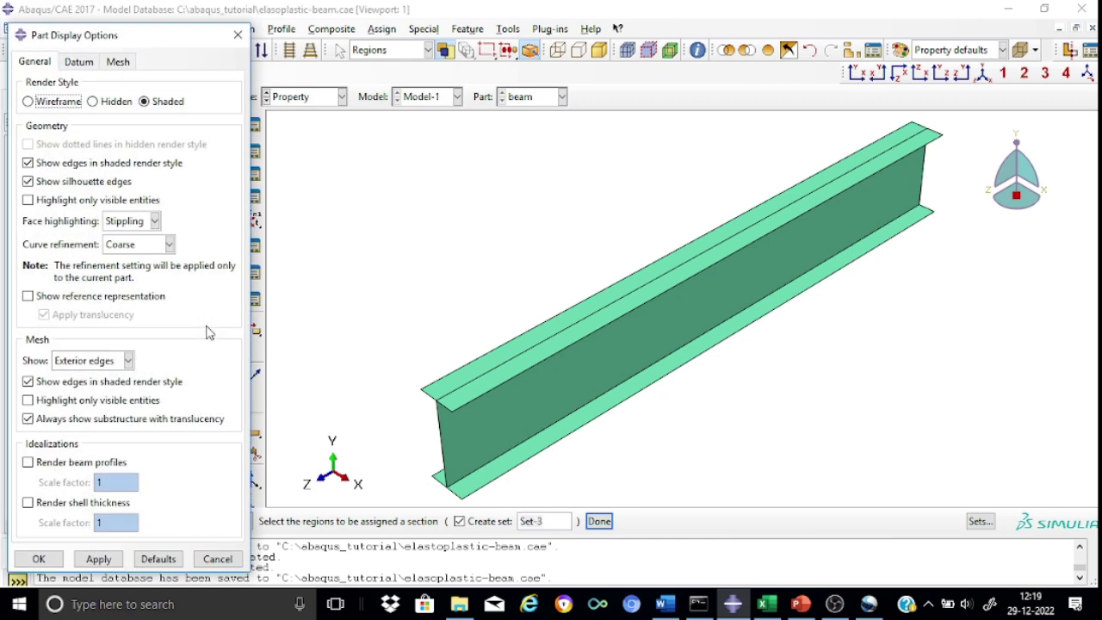
{"action": "left_click", "coordinate": [28, 503]}
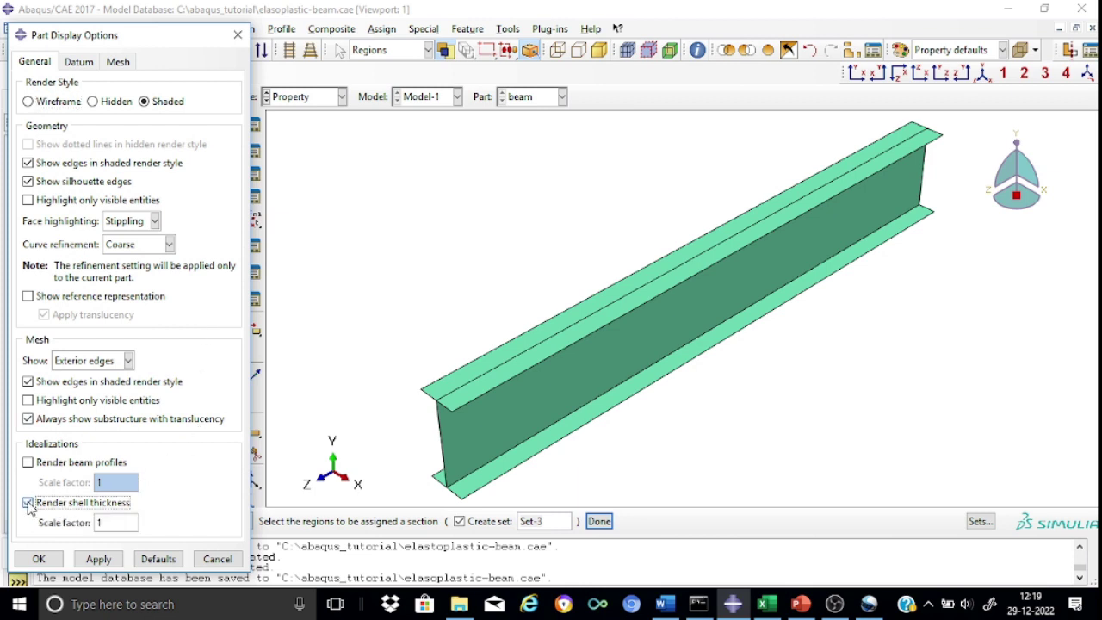
{"action": "left_click", "coordinate": [101, 561]}
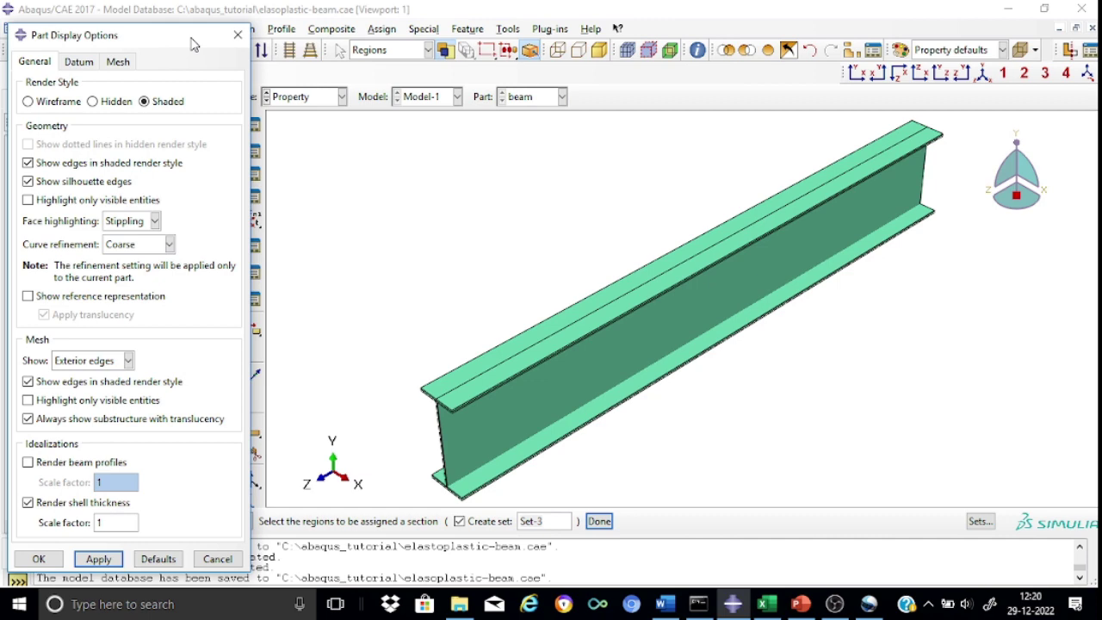
{"action": "left_click", "coordinate": [238, 34]}
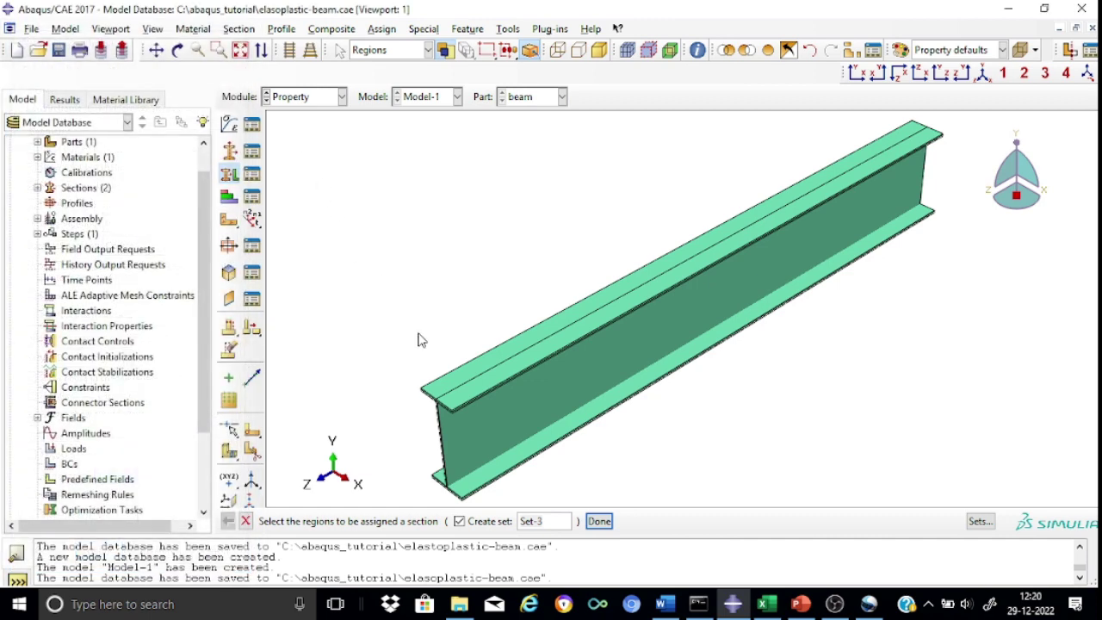
{"action": "left_click", "coordinate": [156, 50]}
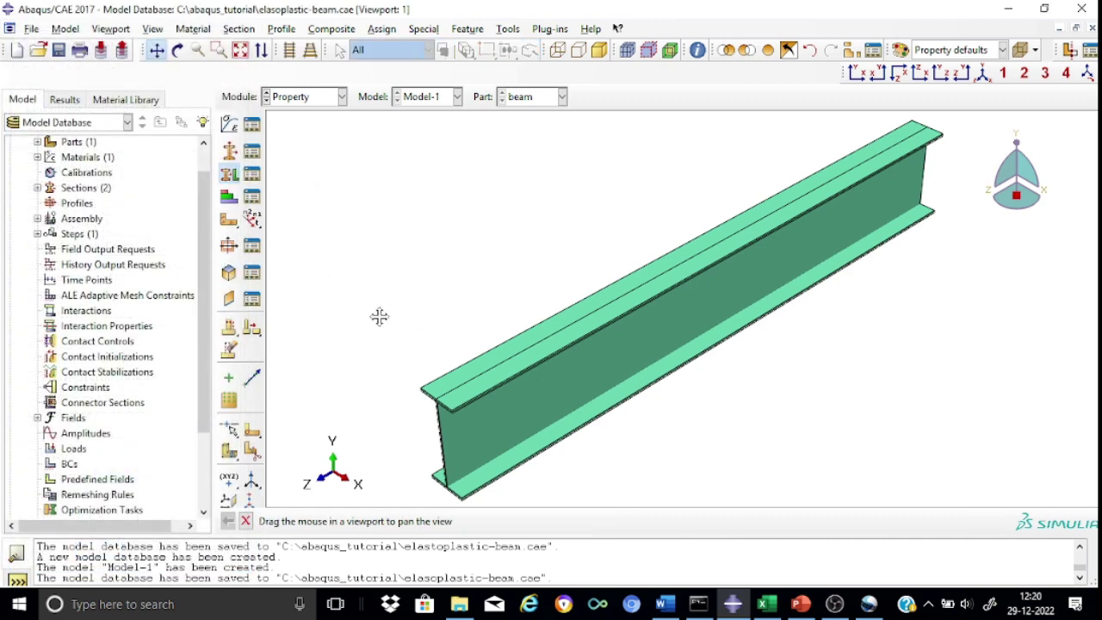
{"action": "left_click_drag", "start_coordinate": [430, 339], "coordinate": [487, 258]}
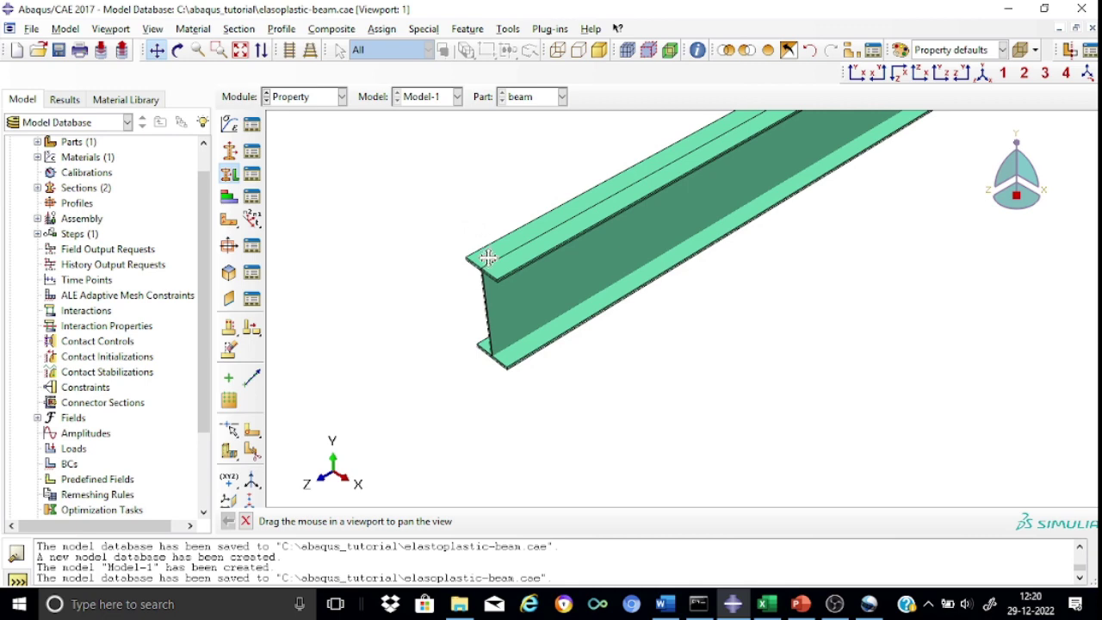
{"action": "scroll", "coordinate": [487, 258], "scroll_direction": "down", "scroll_amount": 2}
{"action": "scroll", "coordinate": [488, 258], "scroll_direction": "up", "scroll_amount": 5}
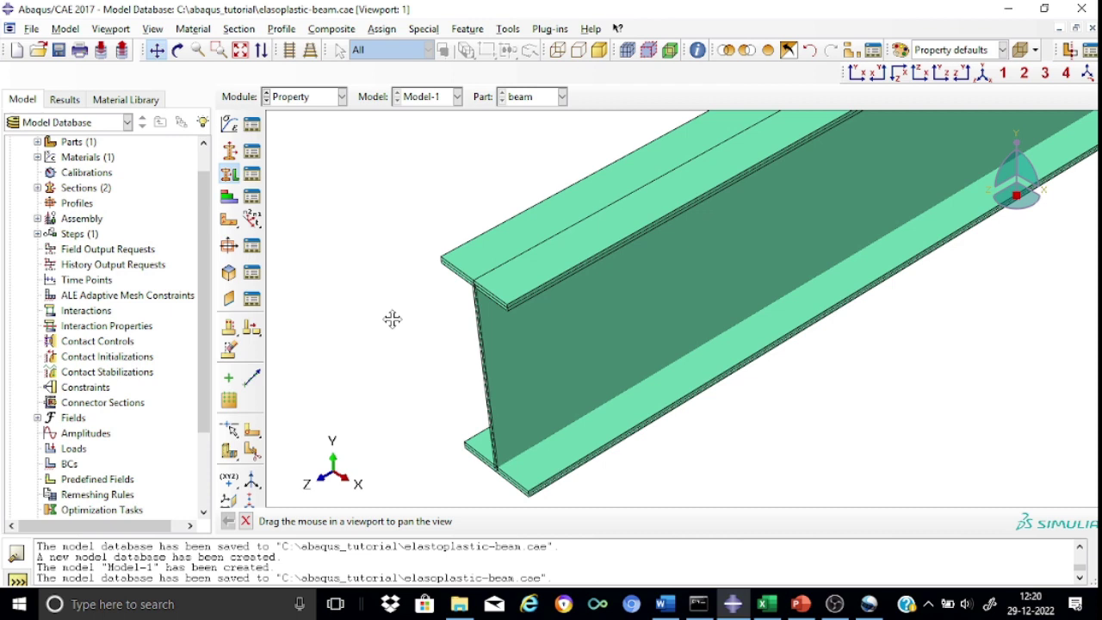
Turn off the shell thickness rendering and restore the isometric view of the whole beam.
{"action": "left_click", "coordinate": [156, 33]}
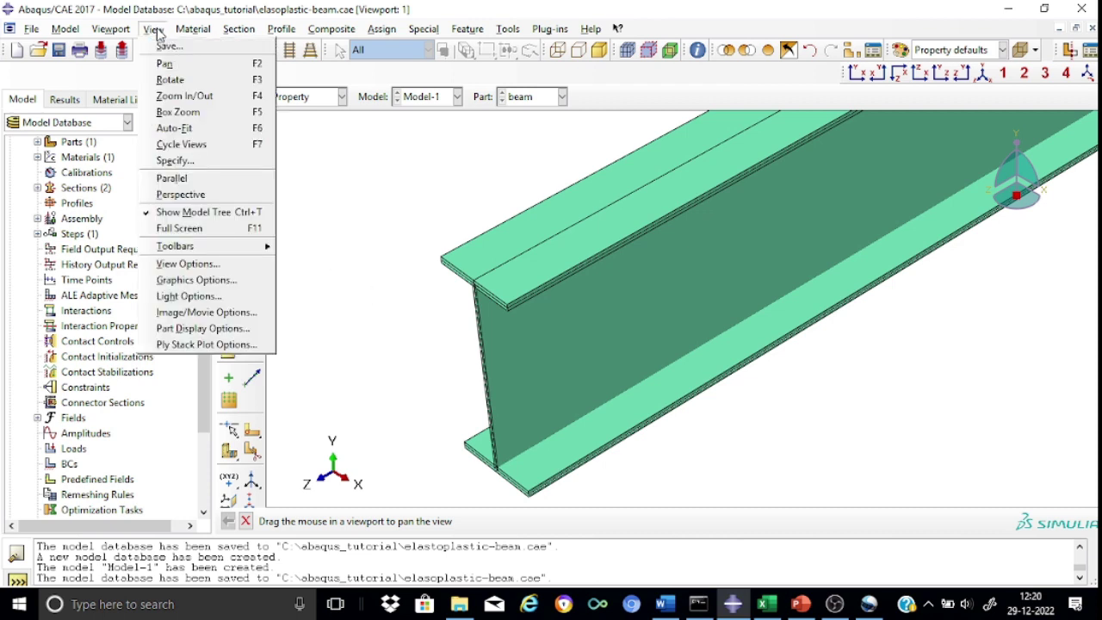
{"action": "left_click", "coordinate": [204, 328]}
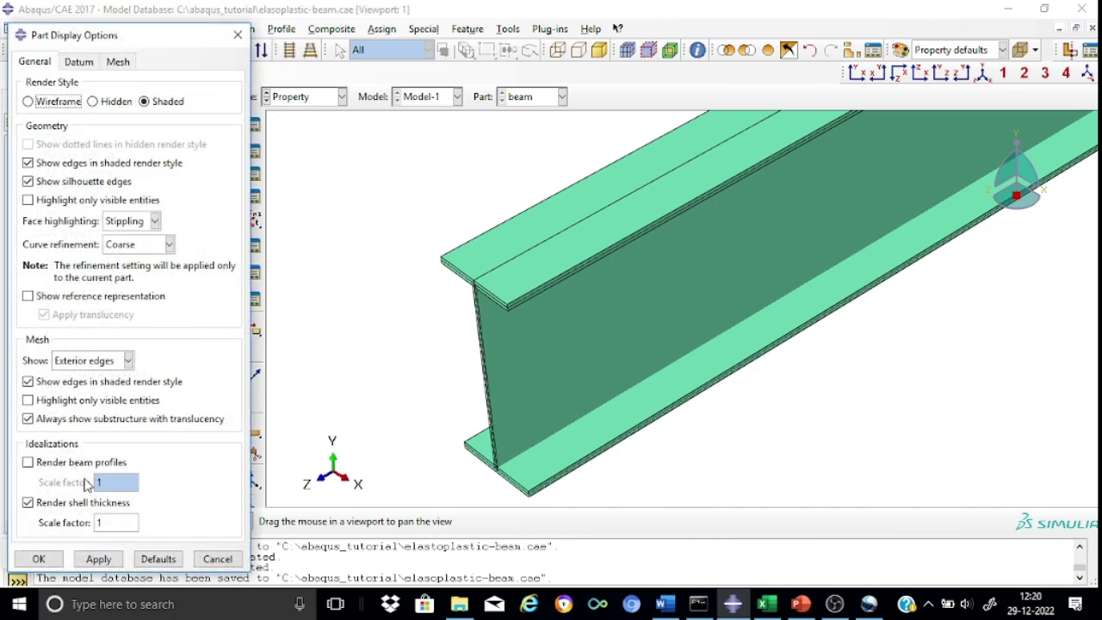
{"action": "left_click", "coordinate": [48, 501]}
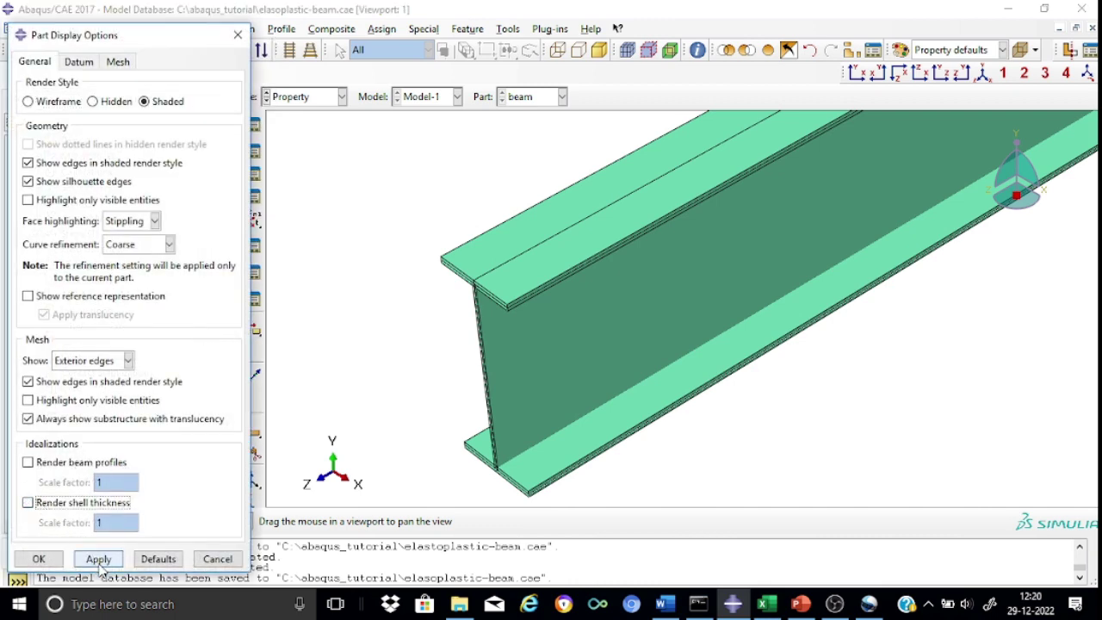
{"action": "left_click", "coordinate": [39, 559]}
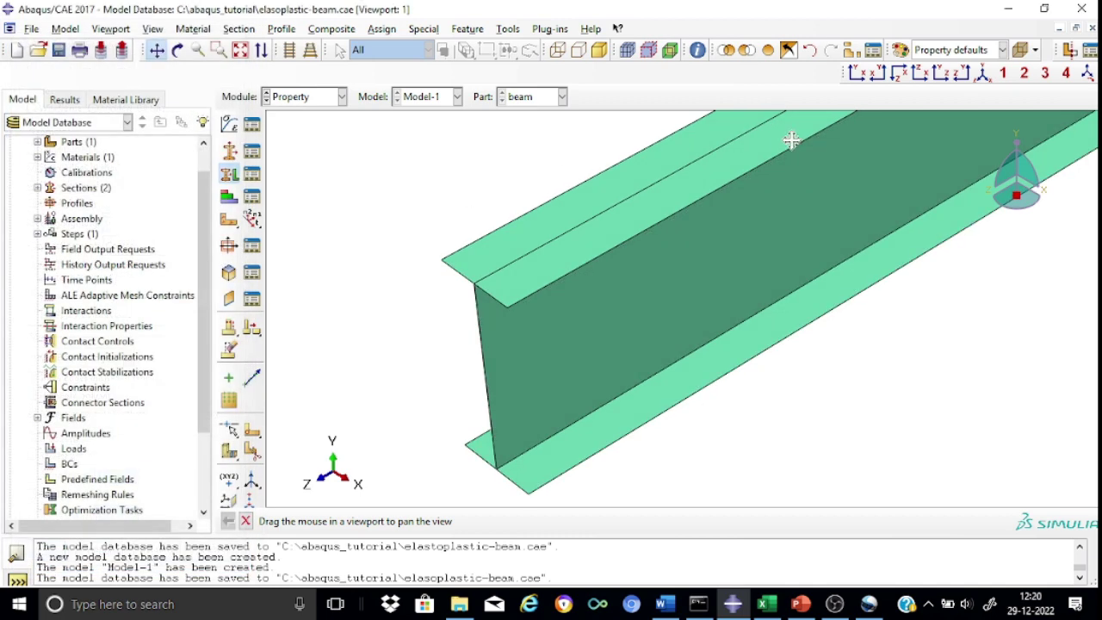
{"action": "left_click", "coordinate": [982, 75]}
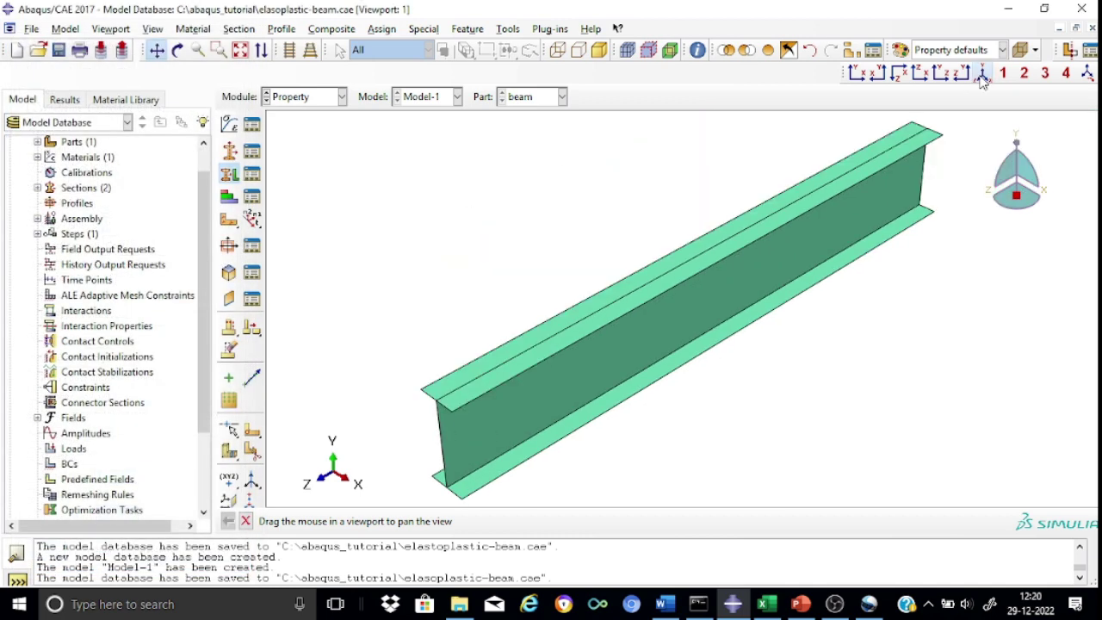
Create a dependent instance of the beam part in the Assembly module.
{"action": "left_click", "coordinate": [341, 96]}
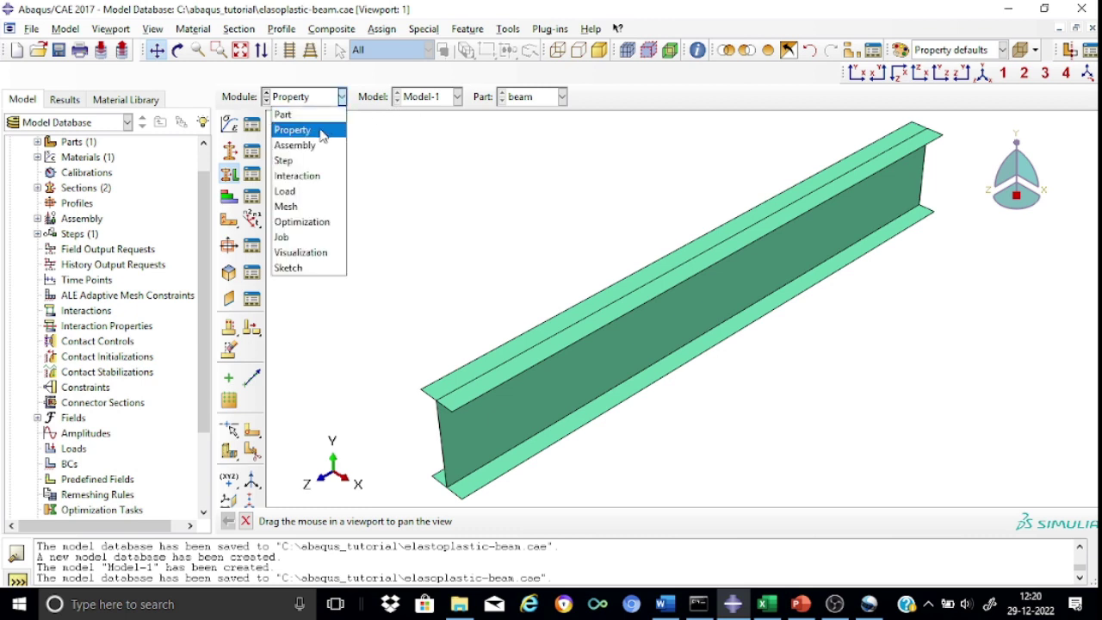
{"action": "left_click", "coordinate": [297, 144]}
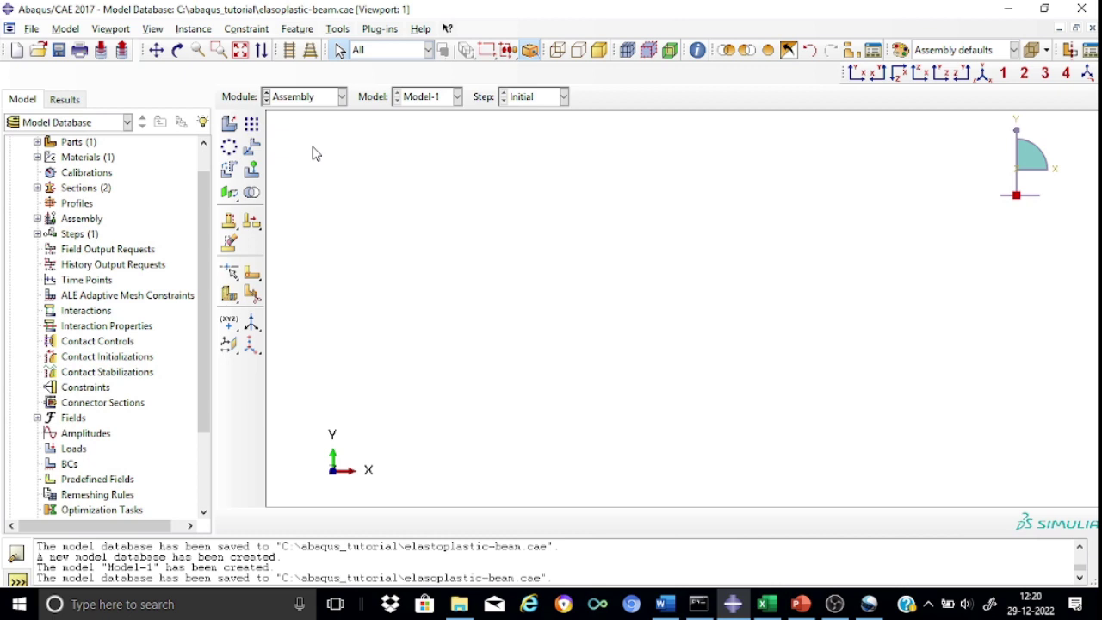
{"action": "left_click", "coordinate": [229, 124]}
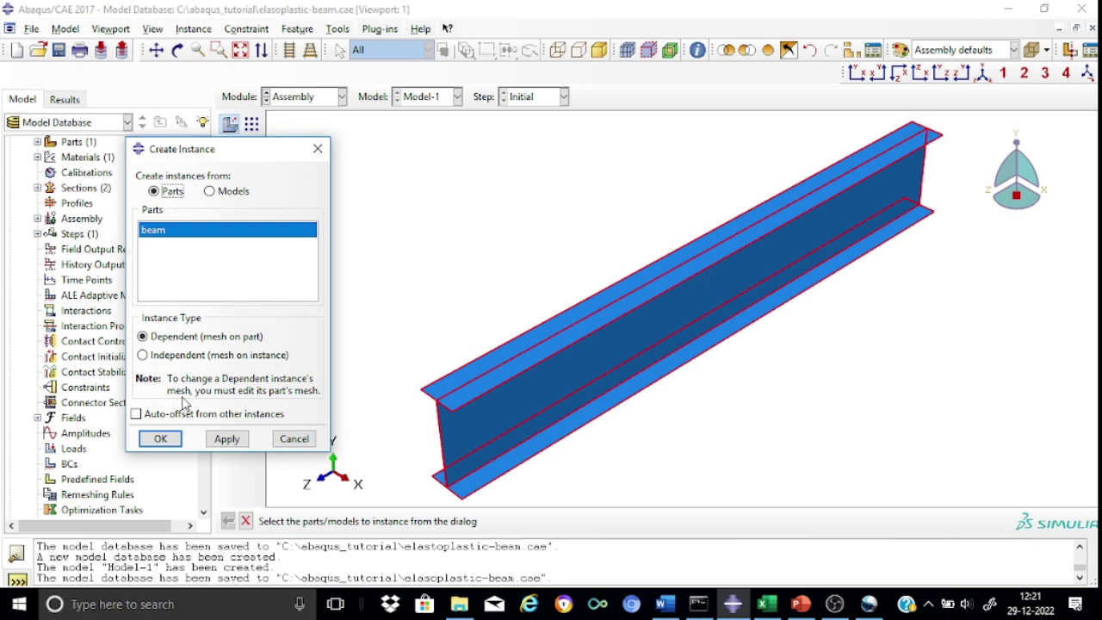
{"action": "left_click", "coordinate": [160, 440]}
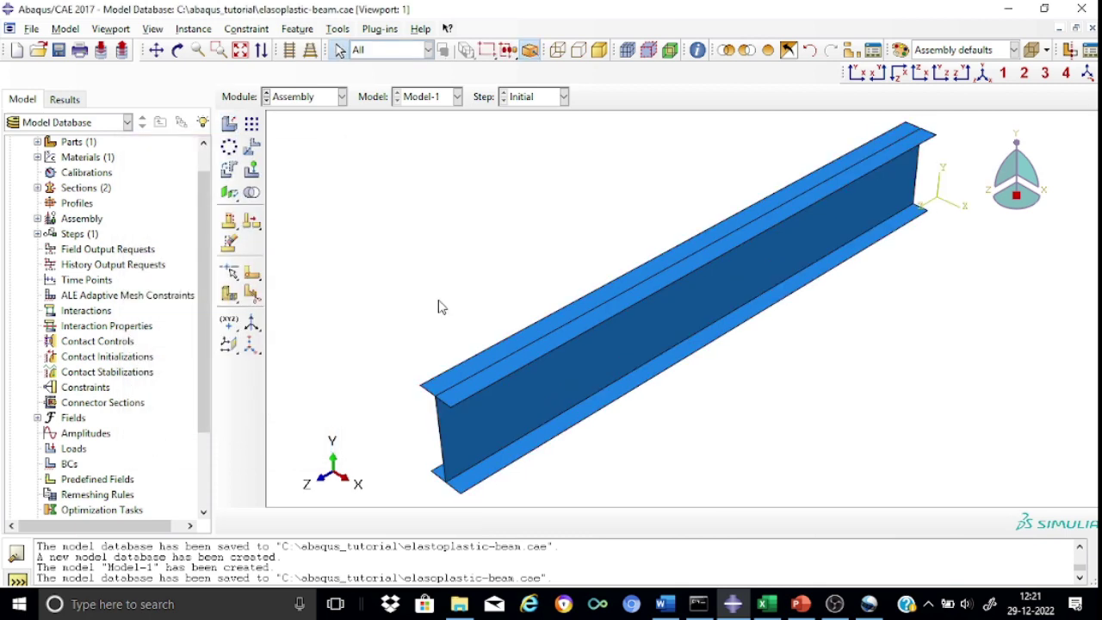
Create a Static, General step named Step-beam after the Initial step and continue to its settings.
{"action": "left_click", "coordinate": [343, 98]}
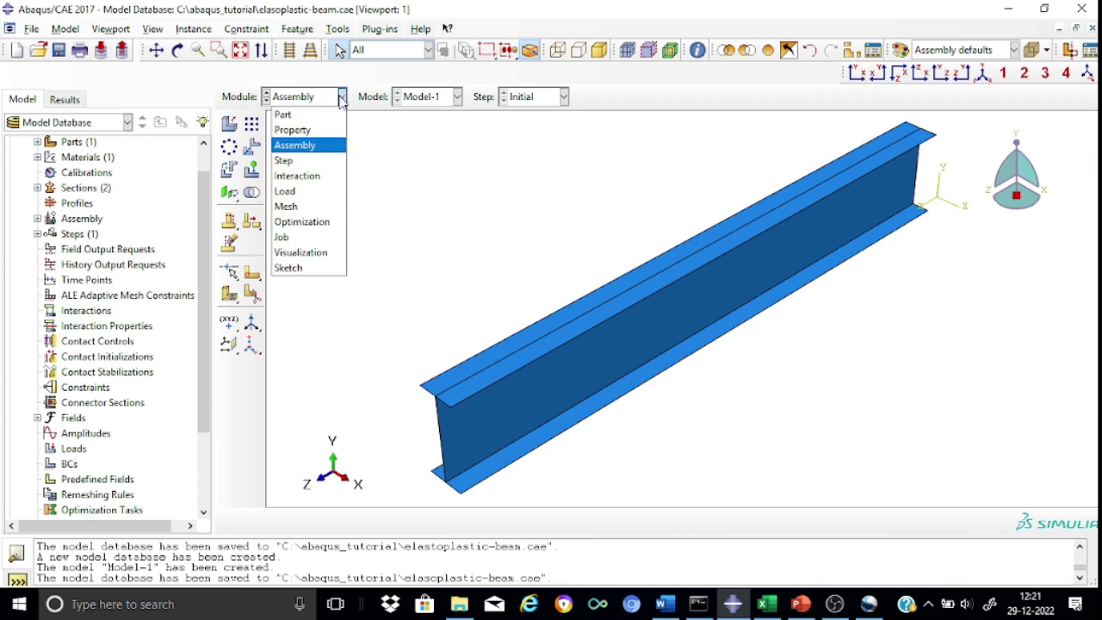
{"action": "left_click", "coordinate": [307, 164]}
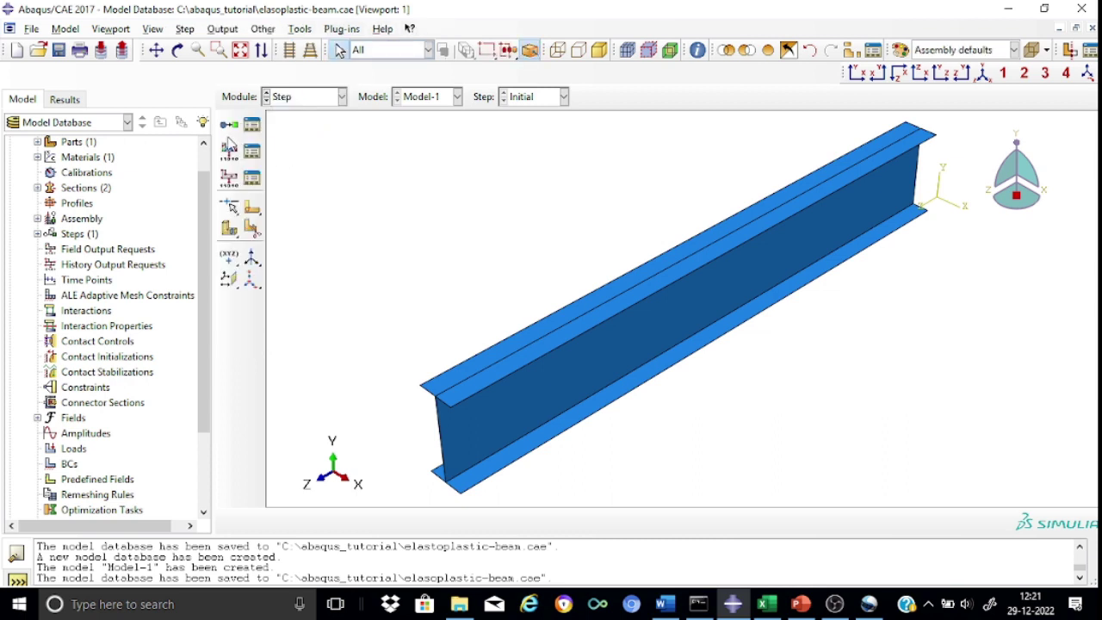
{"action": "left_click", "coordinate": [228, 125]}
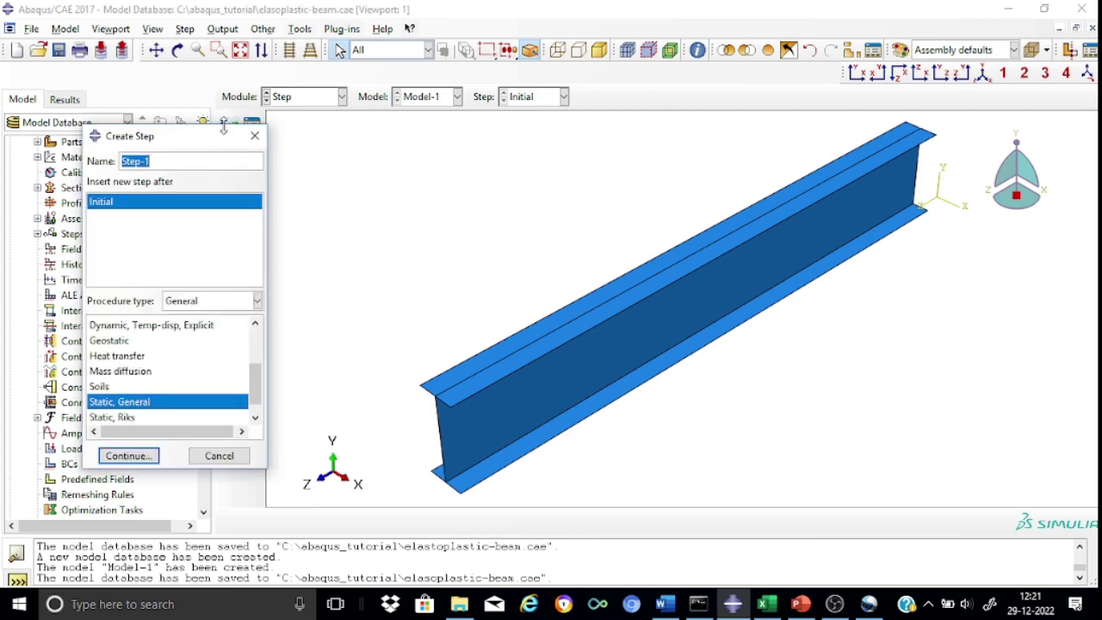
{"action": "left_click", "coordinate": [159, 161]}
{"action": "key", "text": "BackSpace"}
{"action": "key", "text": "BackSpace"}
{"action": "type", "text": "beam"}
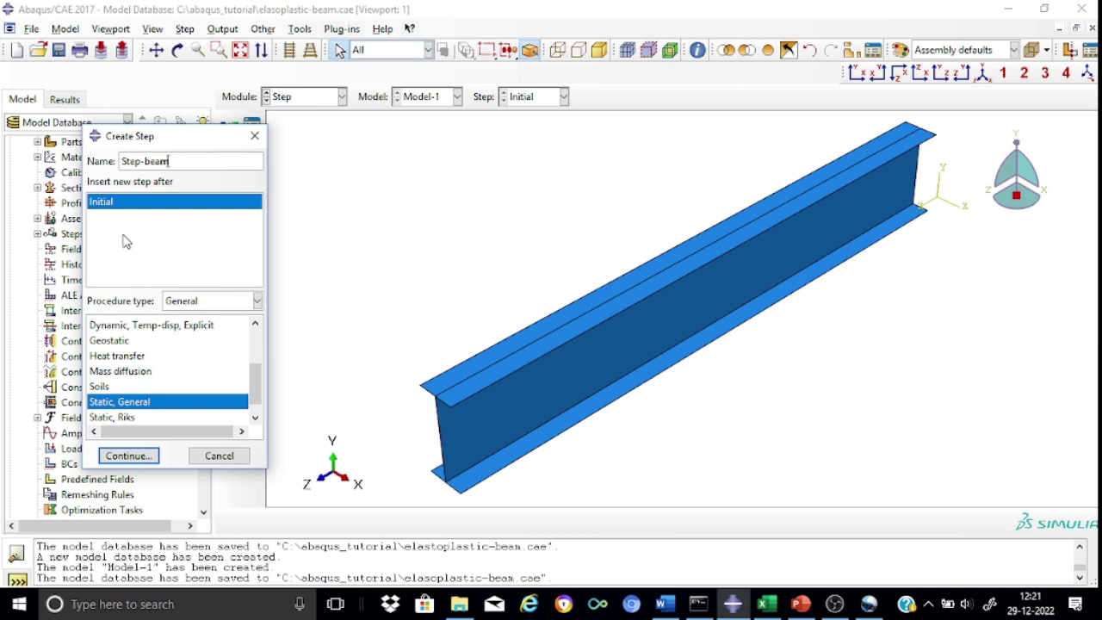
{"action": "left_click", "coordinate": [129, 456]}
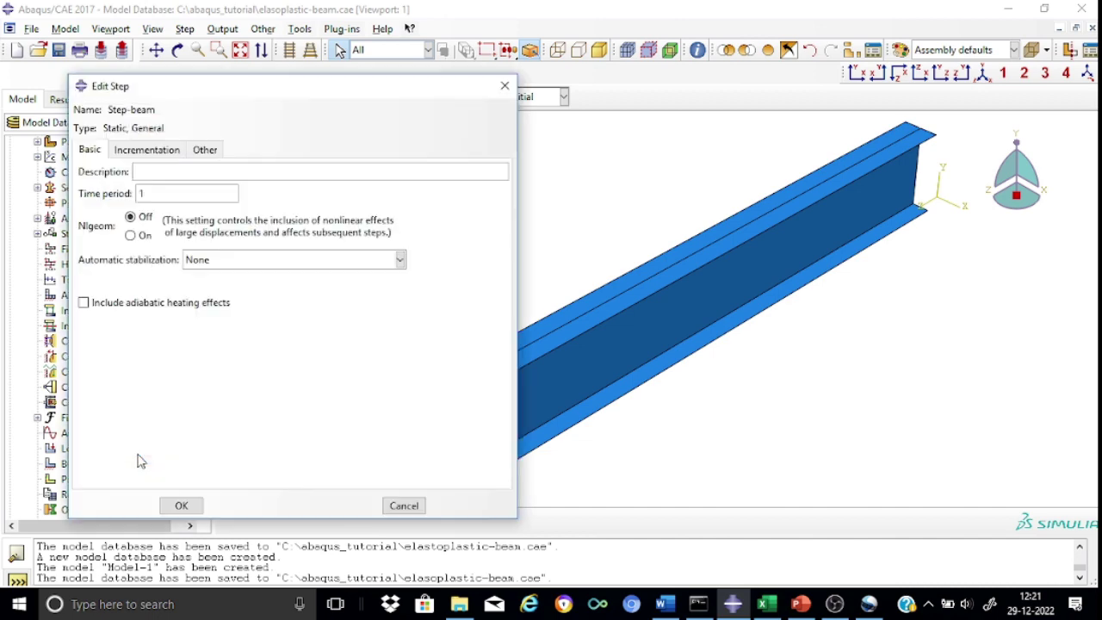
Turn on Nlgeom for Step-beam, set its initial increment size to 0.01 and adjust its maximum increment size.
{"action": "left_click", "coordinate": [130, 236]}
{"action": "left_click", "coordinate": [160, 155]}
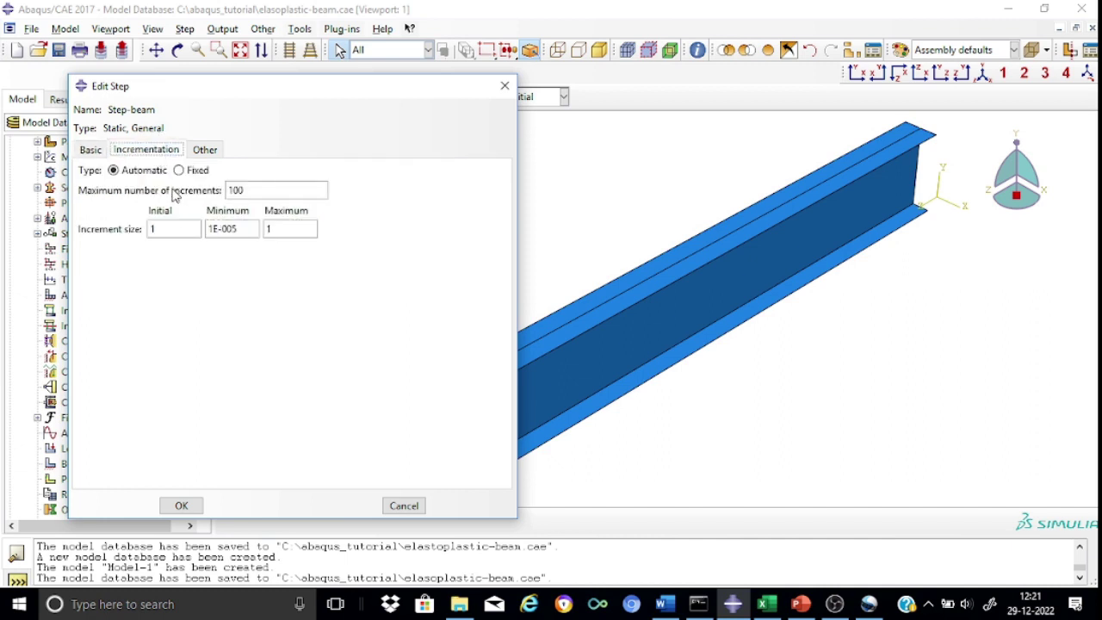
{"action": "left_click", "coordinate": [171, 229]}
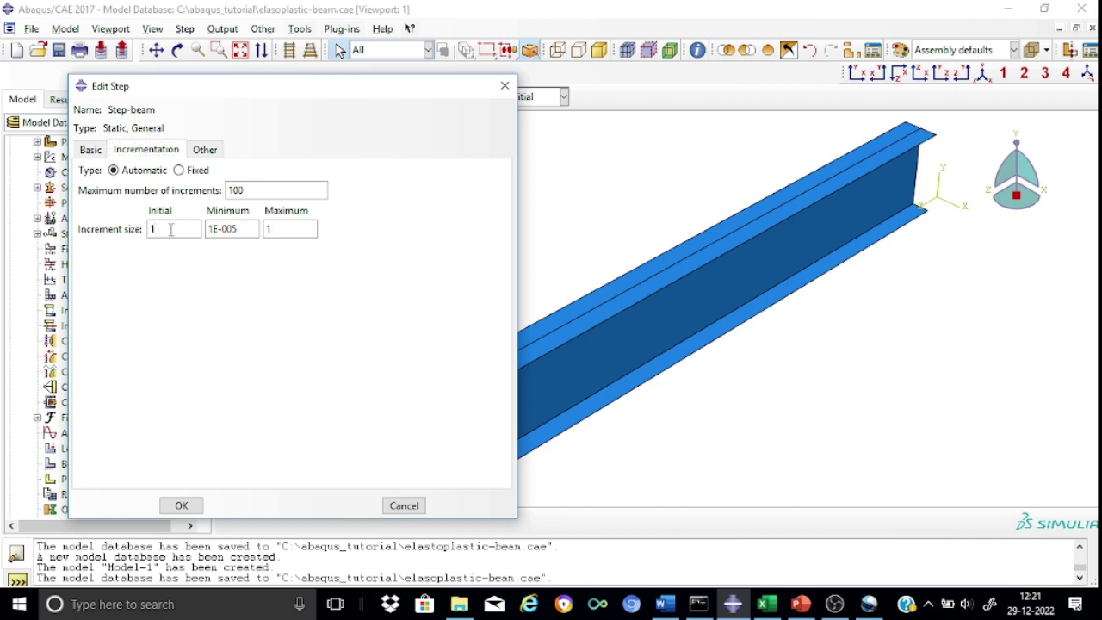
{"action": "type", "text": "0.01"}
{"action": "left_click", "coordinate": [280, 226]}
{"action": "key", "text": "BackSpace"}
{"action": "type", "text": "0.05"}
{"action": "key", "text": "BackSpace"}
{"action": "type", "text": "10"}
Set the maximum number of increments to 1000 and accept the step with its default solver options.
{"action": "left_click", "coordinate": [263, 188]}
{"action": "type", "text": "0"}
{"action": "left_click", "coordinate": [219, 158]}
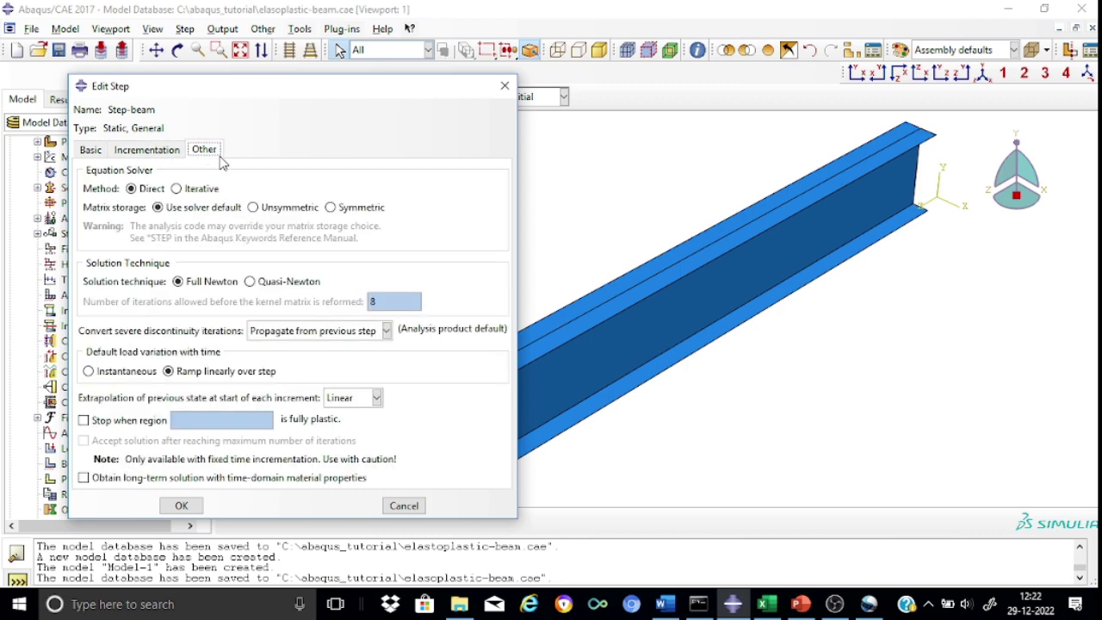
{"action": "left_click", "coordinate": [182, 506]}
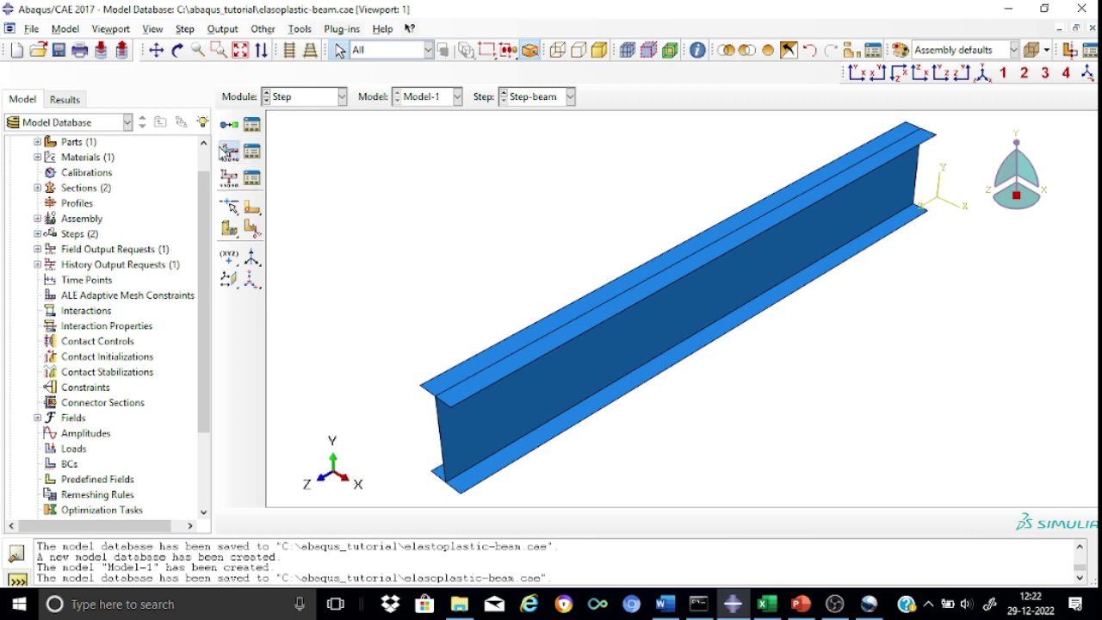
Create a field output request named F-Output-beam in Step-beam and continue to its settings.
{"action": "left_click", "coordinate": [225, 151]}
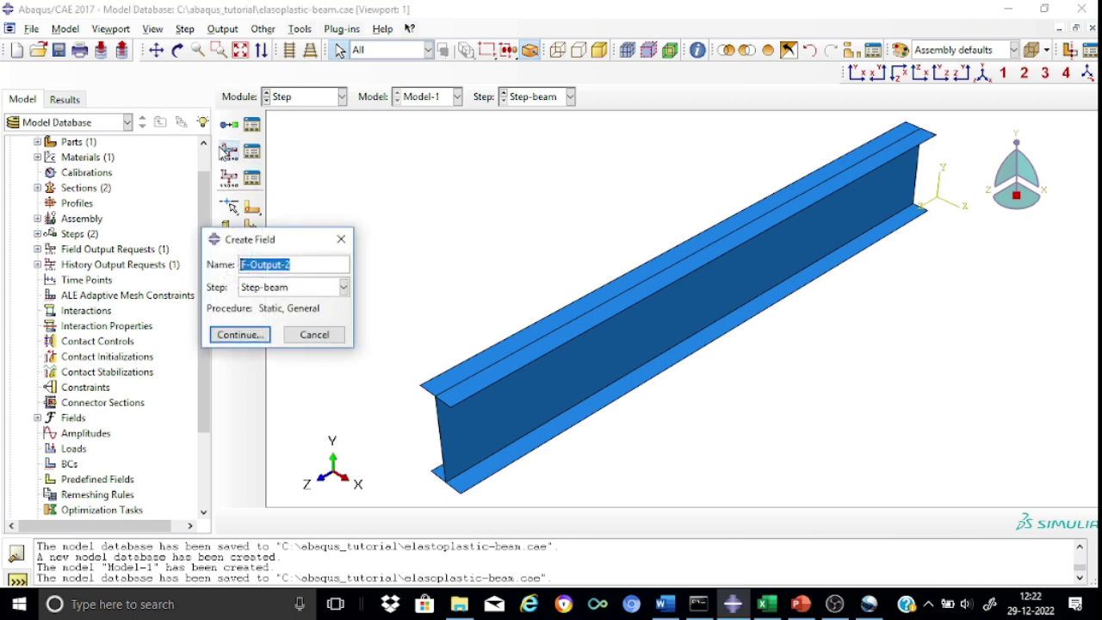
{"action": "left_click", "coordinate": [299, 264]}
{"action": "key", "text": "BackSpace"}
{"action": "type", "text": "beam"}
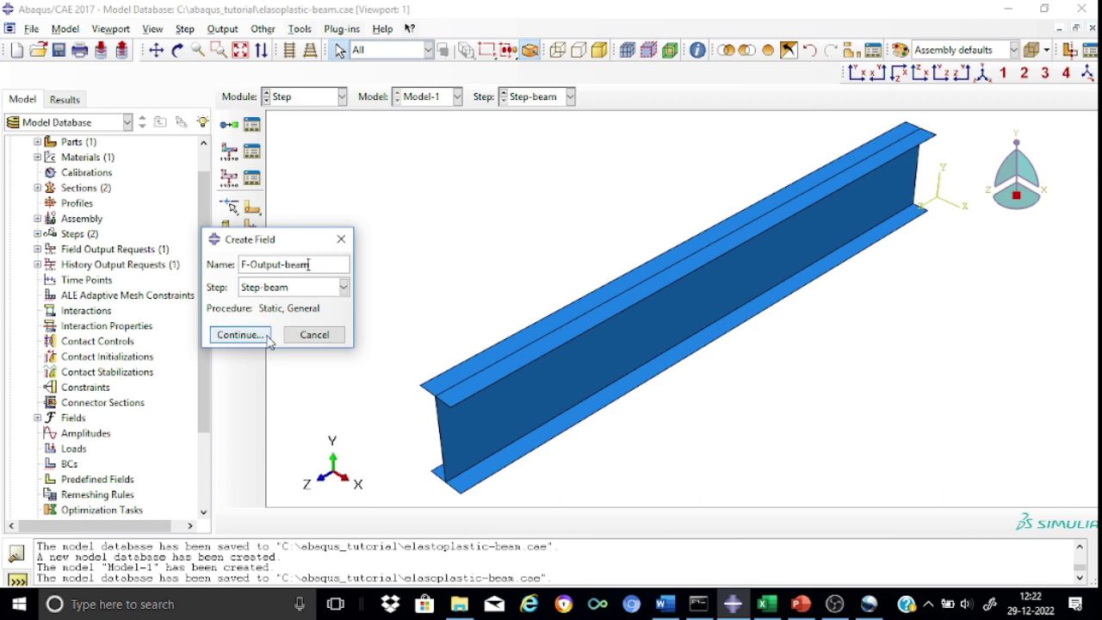
{"action": "left_click", "coordinate": [255, 337]}
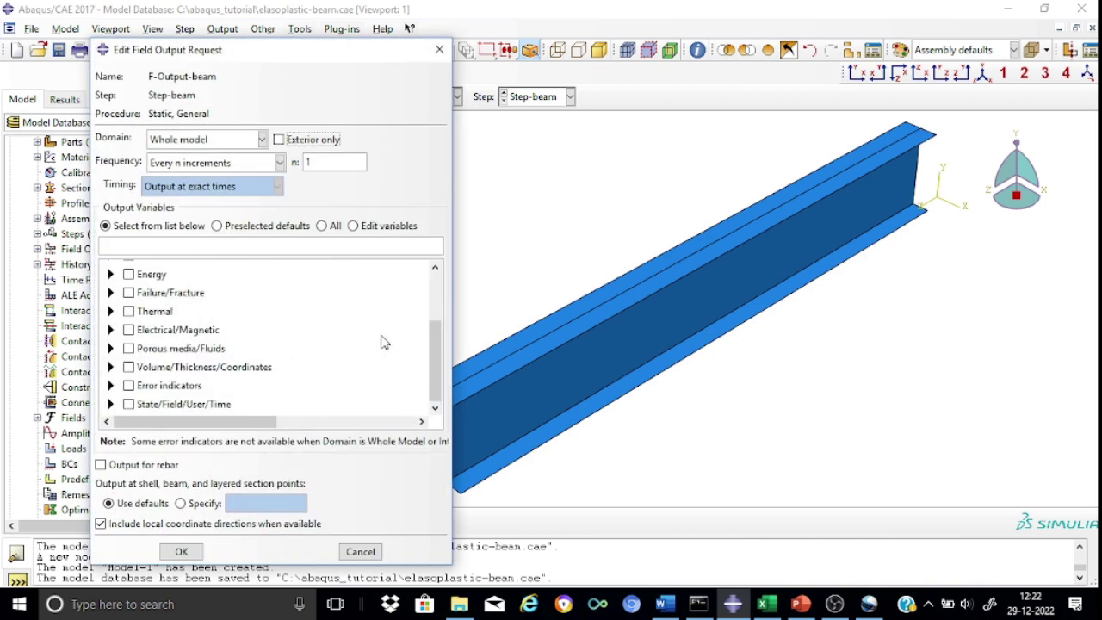
Select the Stresses output category and exclude MISES, MISESMAX, TSHR, CTSHR, ALPHA, TRIAX and VS from it.
{"action": "left_click_drag", "start_coordinate": [433, 339], "coordinate": [433, 292]}
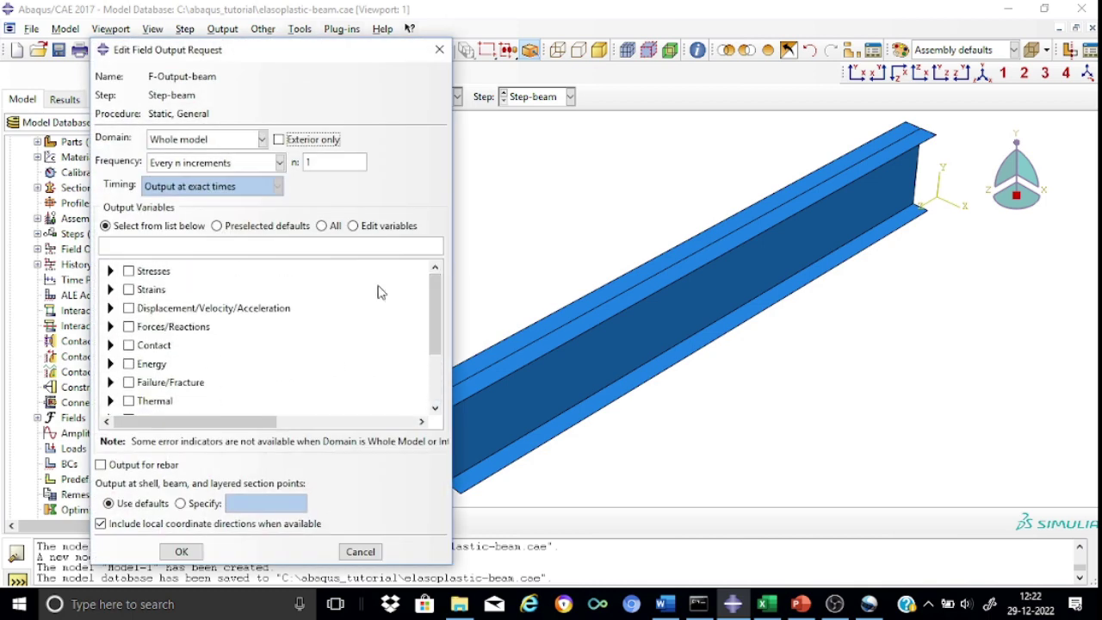
{"action": "left_click", "coordinate": [128, 272]}
{"action": "left_click", "coordinate": [109, 271]}
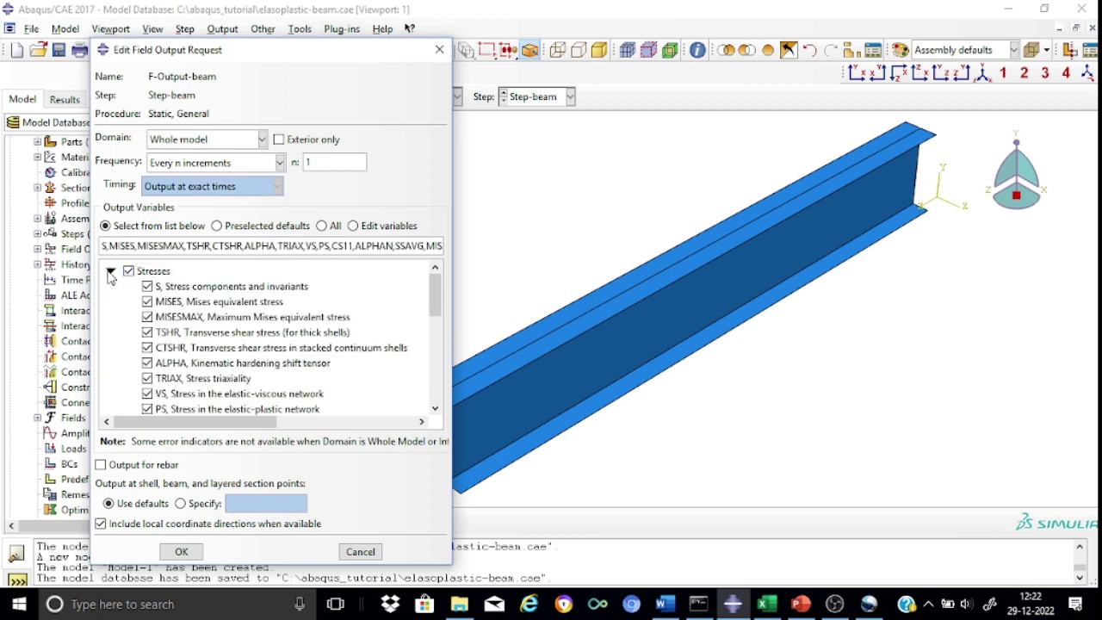
{"action": "left_click", "coordinate": [148, 302]}
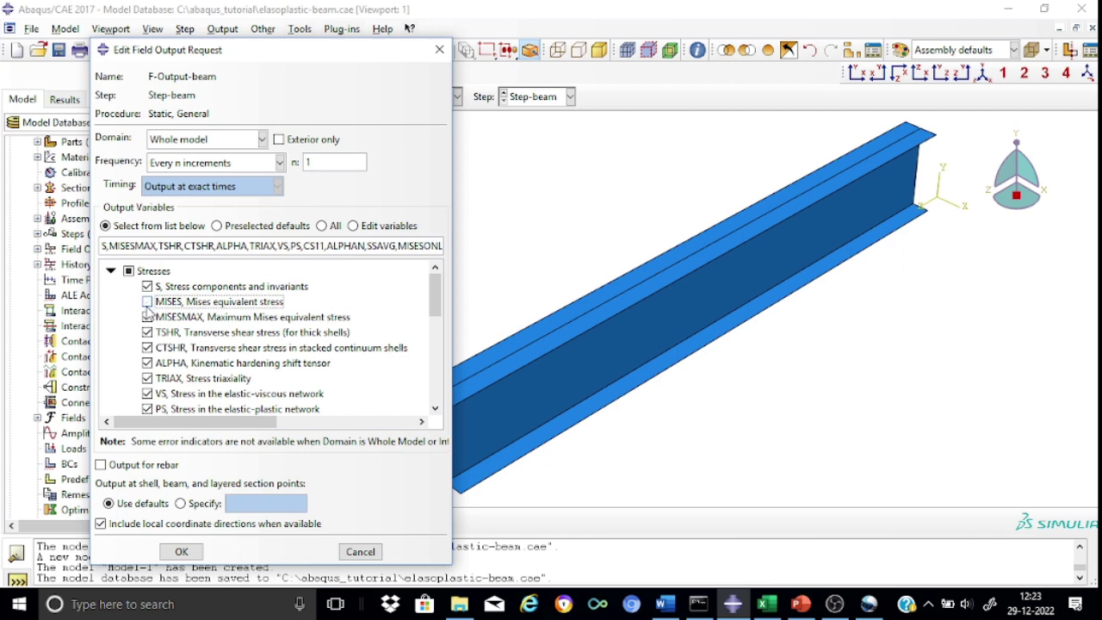
{"action": "left_click", "coordinate": [147, 317]}
{"action": "left_click", "coordinate": [148, 332]}
{"action": "left_click", "coordinate": [147, 348]}
{"action": "left_click", "coordinate": [147, 363]}
{"action": "left_click", "coordinate": [147, 379]}
{"action": "left_click", "coordinate": [147, 394]}
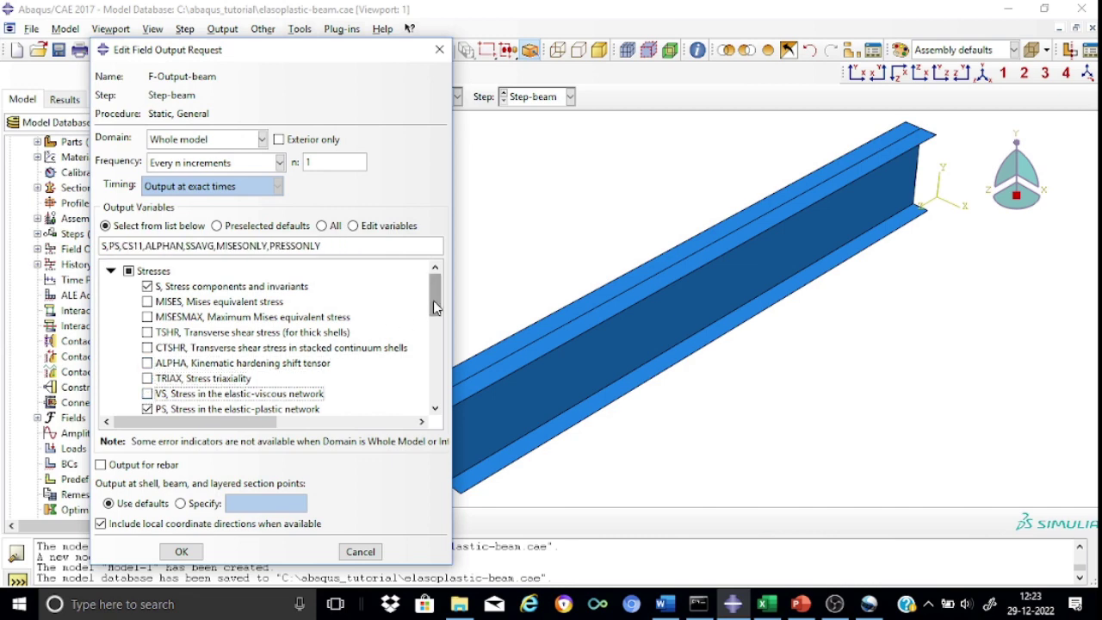
Exclude PS, CS11, ALPHAN, SSAVG, MISESONLY and PRESSONLY from the stress outputs, keeping only S.
{"action": "scroll", "coordinate": [434, 307], "scroll_direction": "down", "scroll_amount": 1}
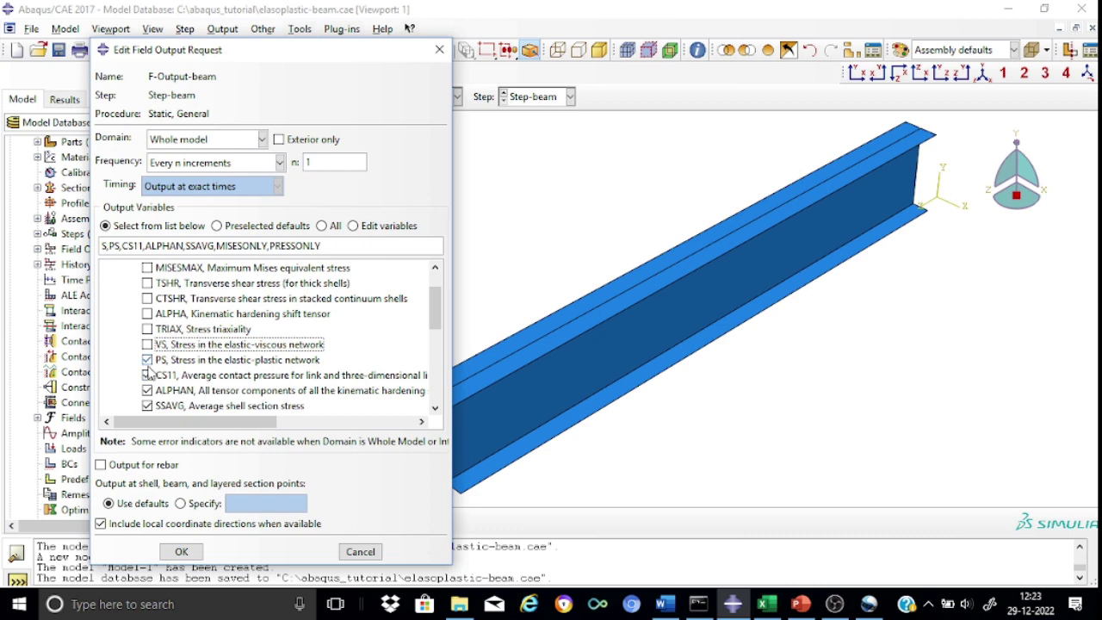
{"action": "left_click", "coordinate": [147, 360]}
{"action": "left_click", "coordinate": [147, 377]}
{"action": "left_click", "coordinate": [147, 391]}
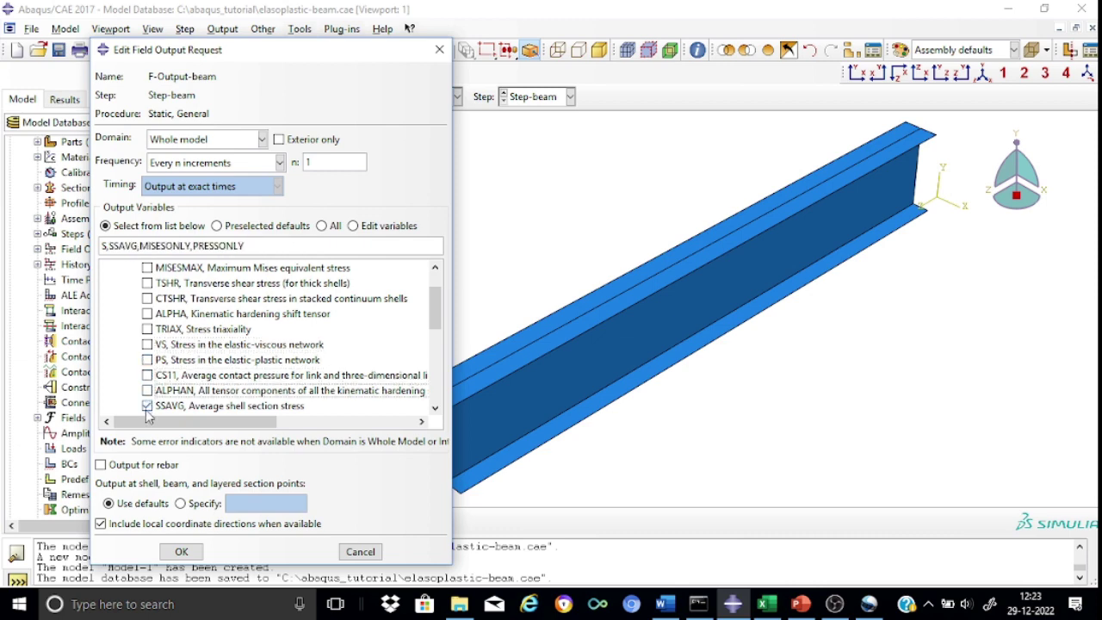
{"action": "left_click", "coordinate": [148, 405]}
{"action": "left_click_drag", "start_coordinate": [435, 303], "coordinate": [438, 318]}
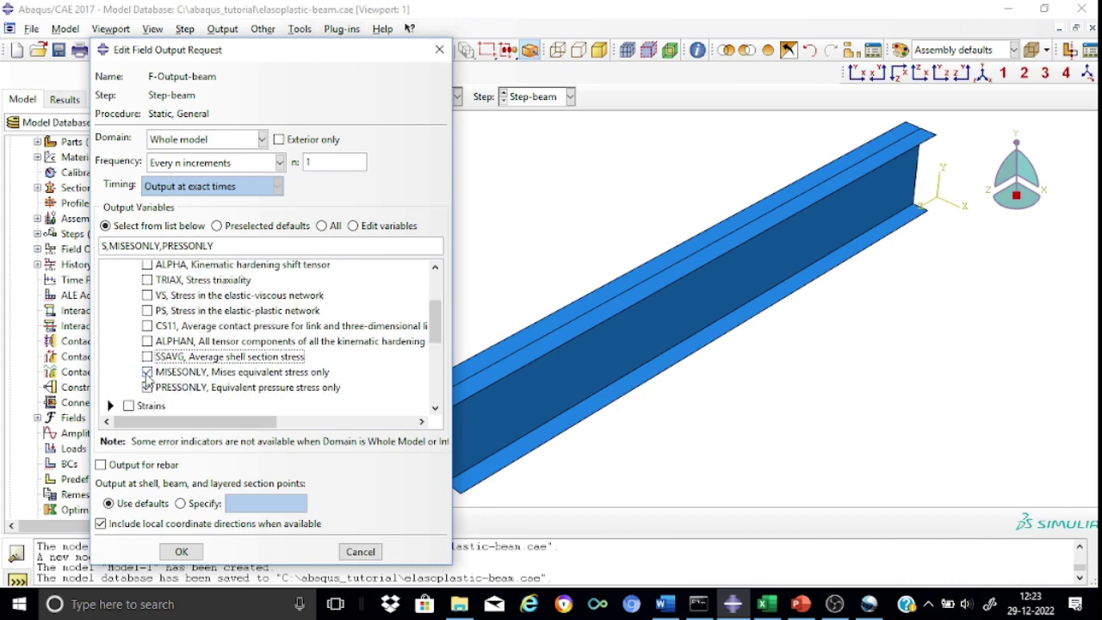
{"action": "left_click", "coordinate": [148, 372]}
{"action": "left_click", "coordinate": [147, 387]}
{"action": "left_click_drag", "start_coordinate": [436, 319], "coordinate": [436, 288]}
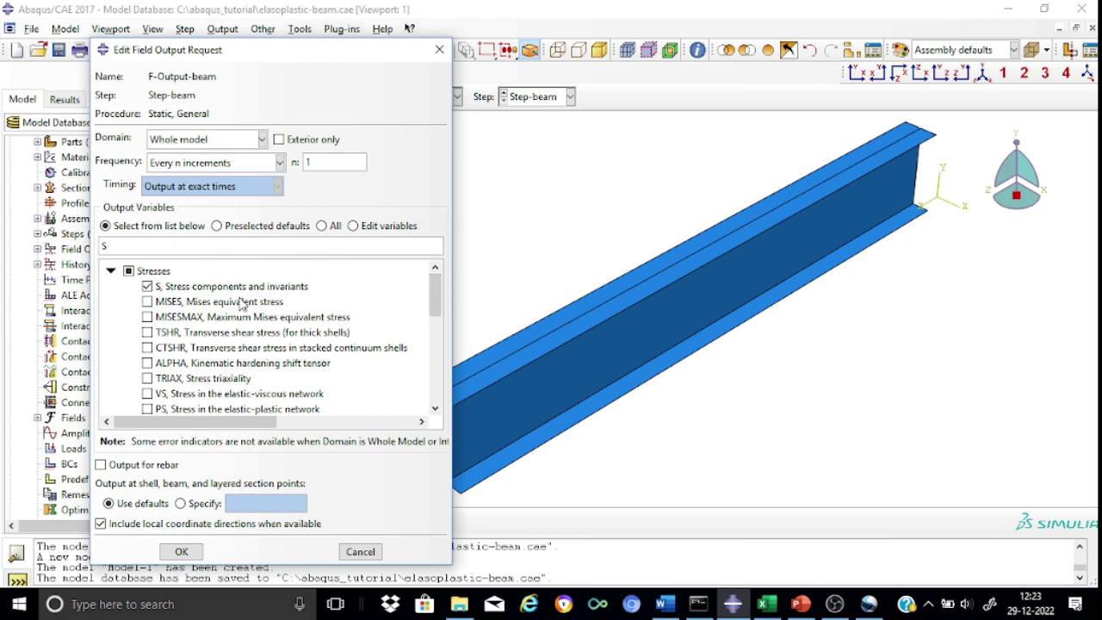
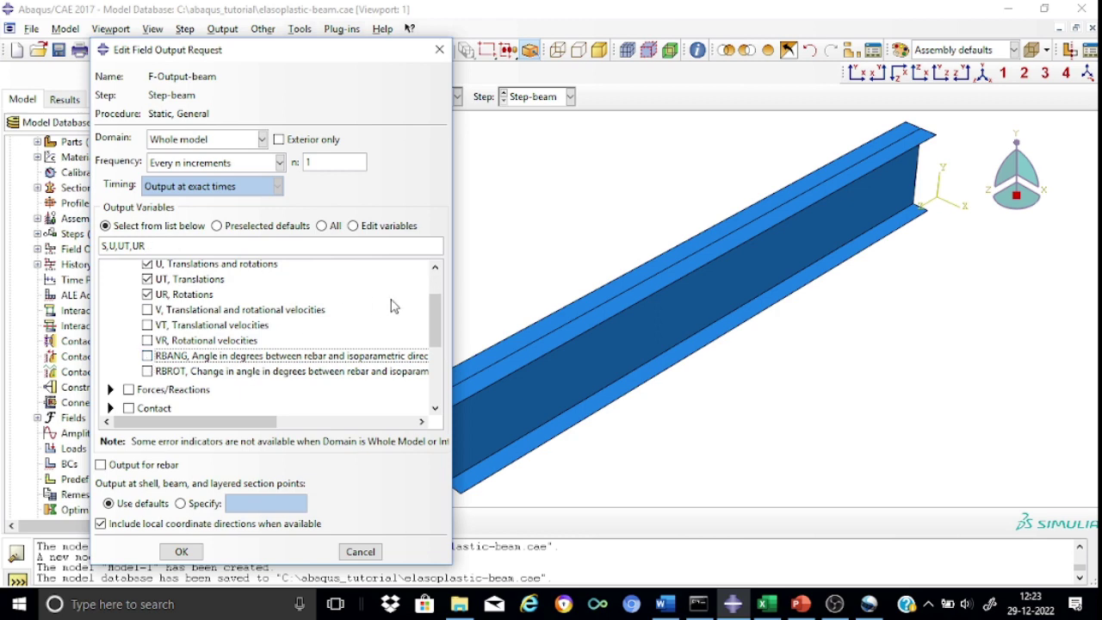
Collapse the Displacement/Velocity/Acceleration variables and select the whole Forces/Reactions category for field output.
{"action": "scroll", "coordinate": [433, 311], "scroll_direction": "up", "scroll_amount": 1}
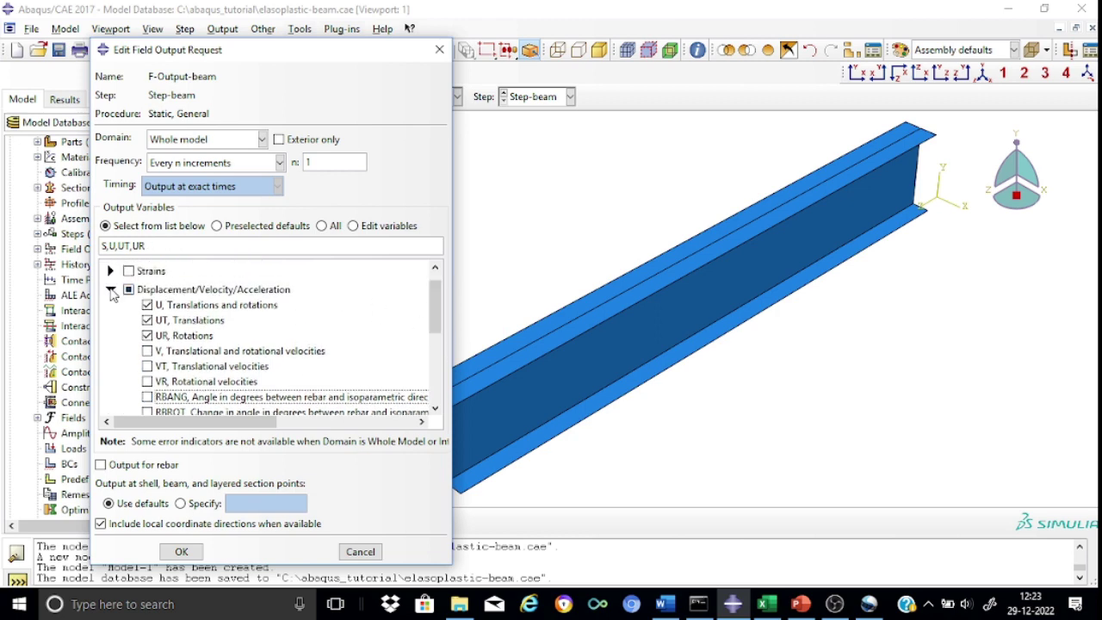
{"action": "left_click", "coordinate": [111, 291]}
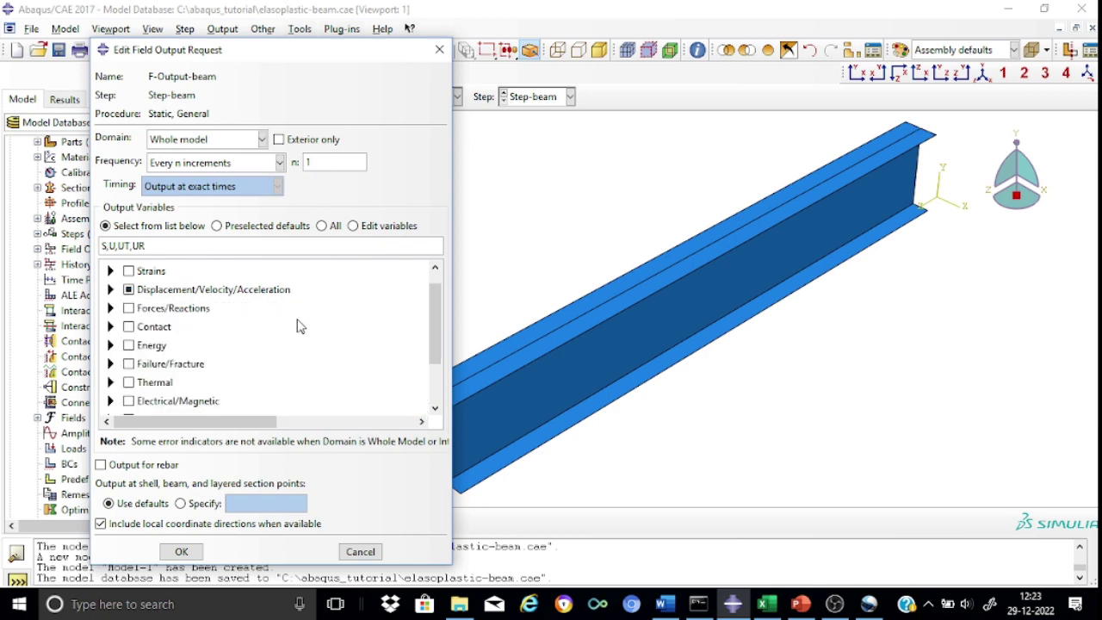
{"action": "left_click_drag", "start_coordinate": [437, 325], "coordinate": [438, 297]}
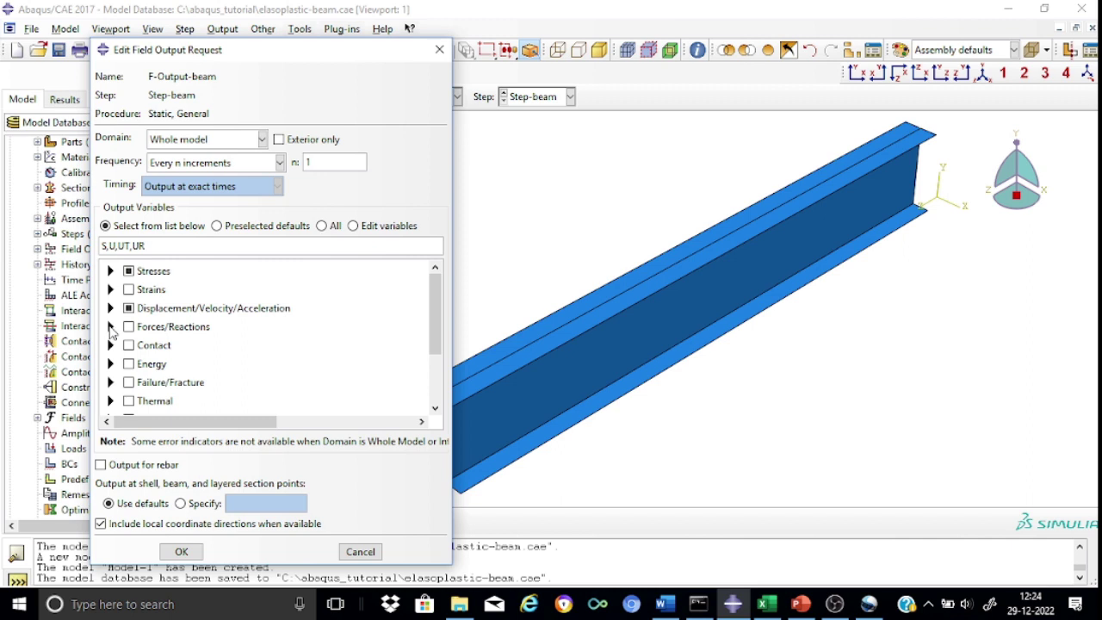
{"action": "left_click", "coordinate": [110, 328]}
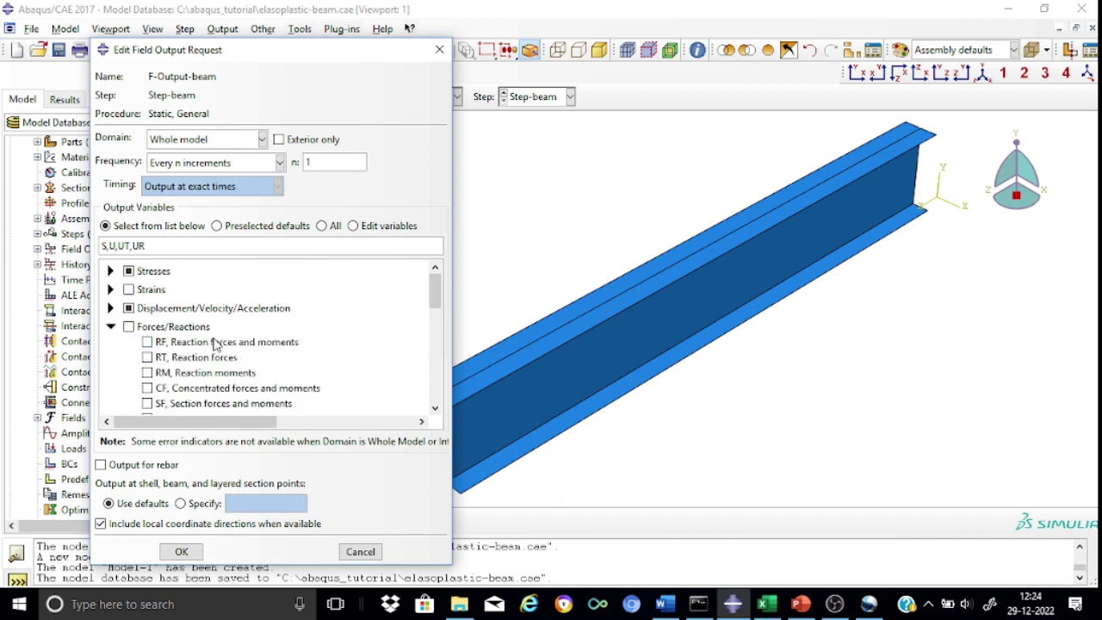
{"action": "left_click_drag", "start_coordinate": [433, 288], "coordinate": [434, 302]}
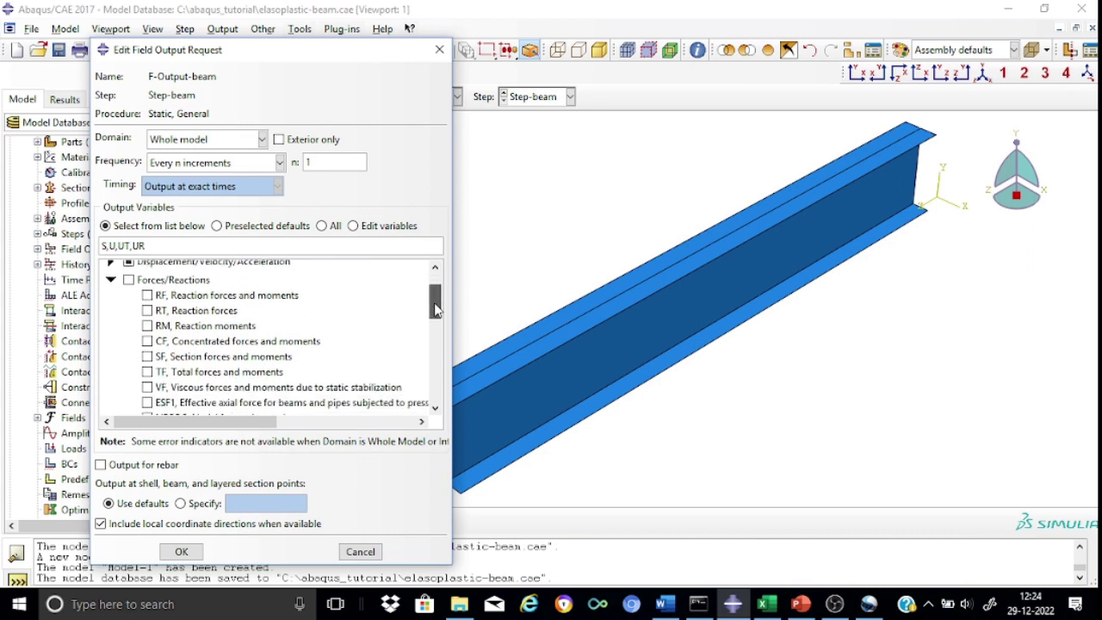
{"action": "left_click", "coordinate": [128, 280]}
Exclude RF, RT, CF, TF, VF and ESF1 from the Forces/Reactions outputs, keeping RM and SF.
{"action": "left_click", "coordinate": [147, 295]}
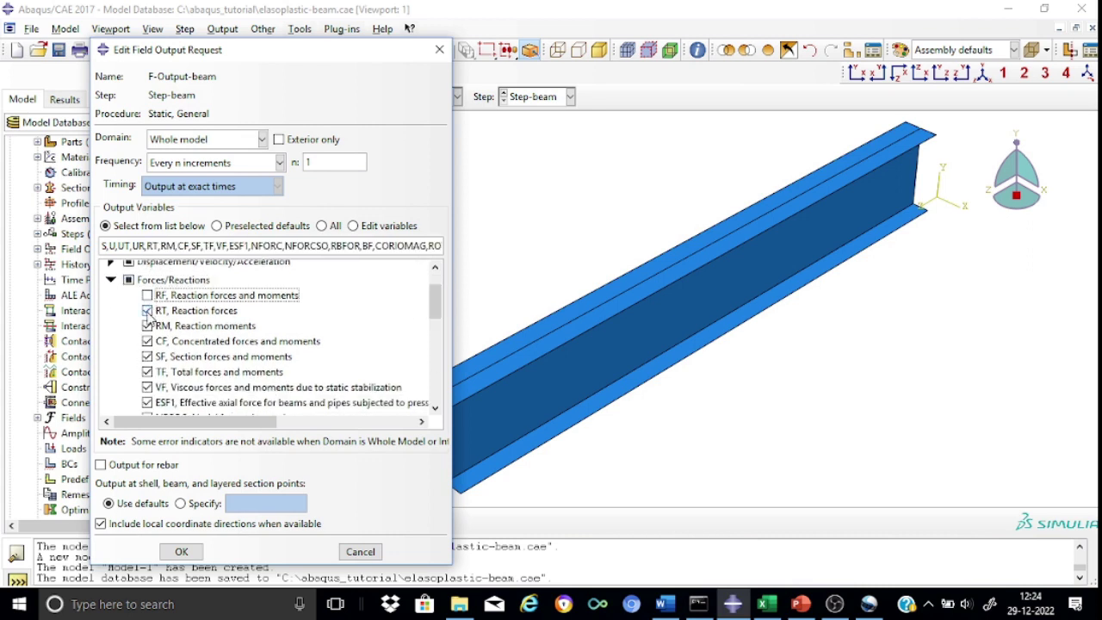
{"action": "left_click", "coordinate": [147, 311]}
{"action": "left_click", "coordinate": [148, 341]}
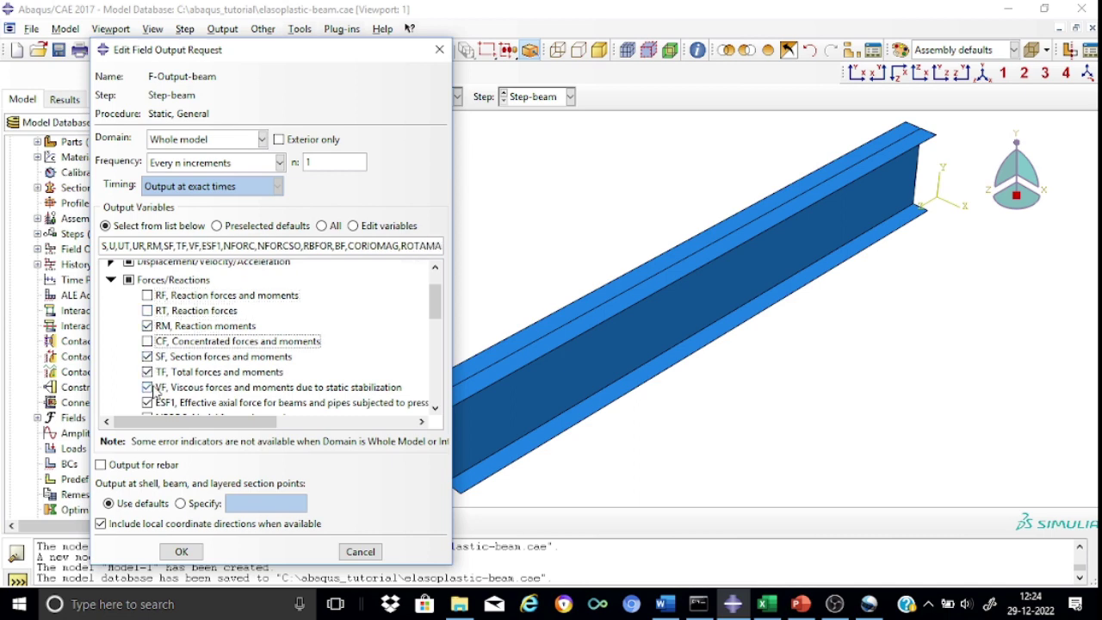
{"action": "left_click", "coordinate": [147, 372]}
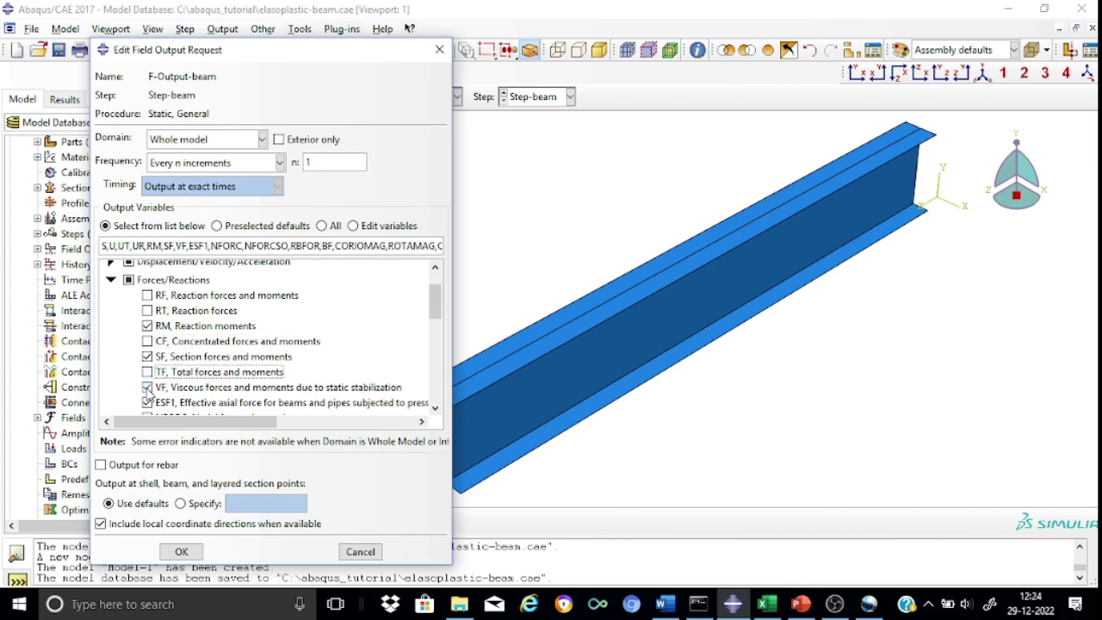
{"action": "left_click", "coordinate": [147, 387]}
{"action": "left_click", "coordinate": [147, 403]}
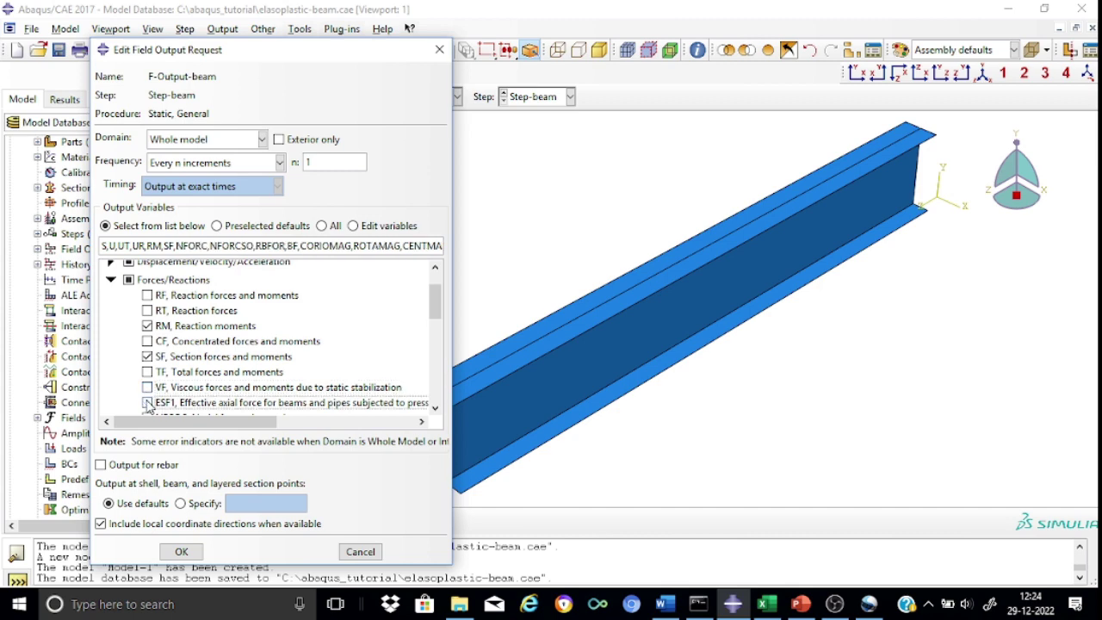
Exclude the nodal, rebar and body force variables NFORC, NFORCSO, RBFOR and BF from the Forces/Reactions outputs.
{"action": "left_click_drag", "start_coordinate": [433, 303], "coordinate": [436, 327]}
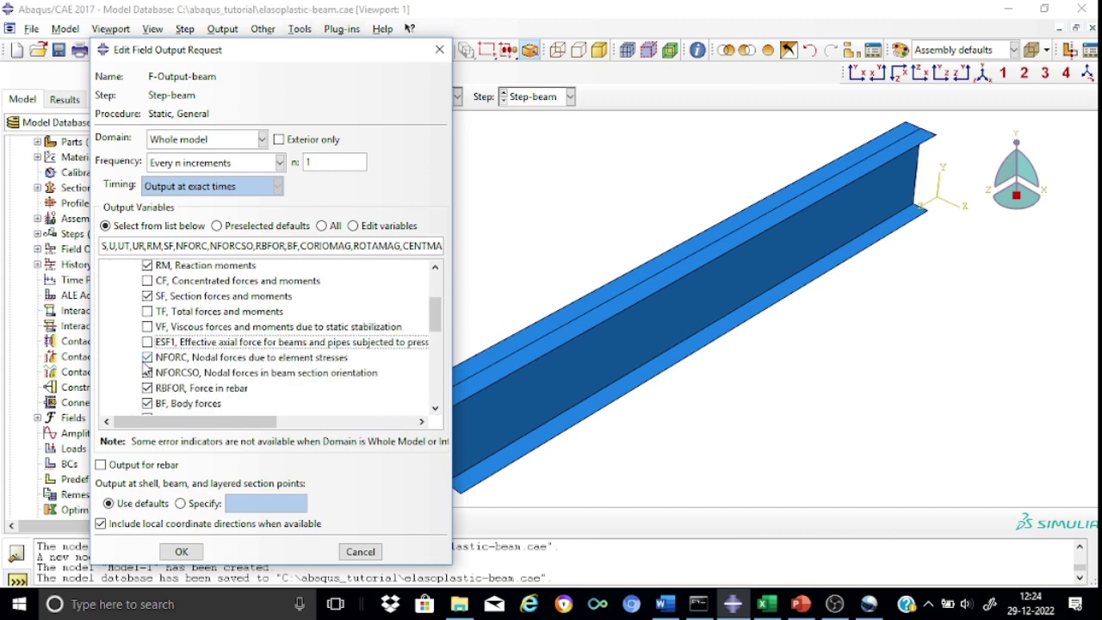
{"action": "left_click", "coordinate": [147, 358]}
{"action": "left_click", "coordinate": [147, 372]}
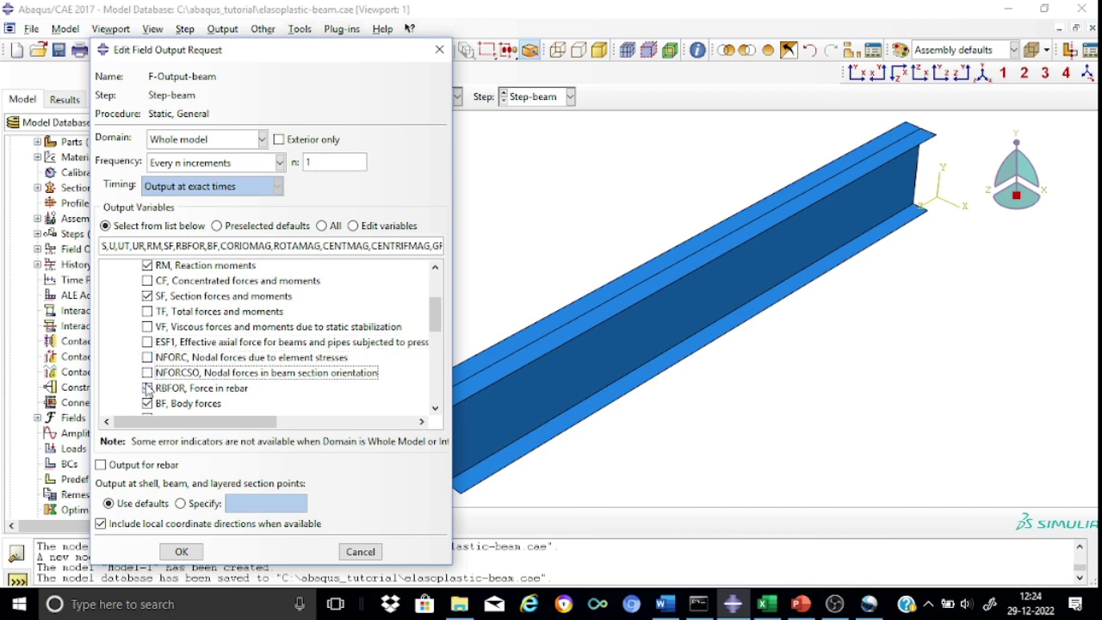
{"action": "left_click", "coordinate": [147, 388]}
{"action": "left_click", "coordinate": [147, 403]}
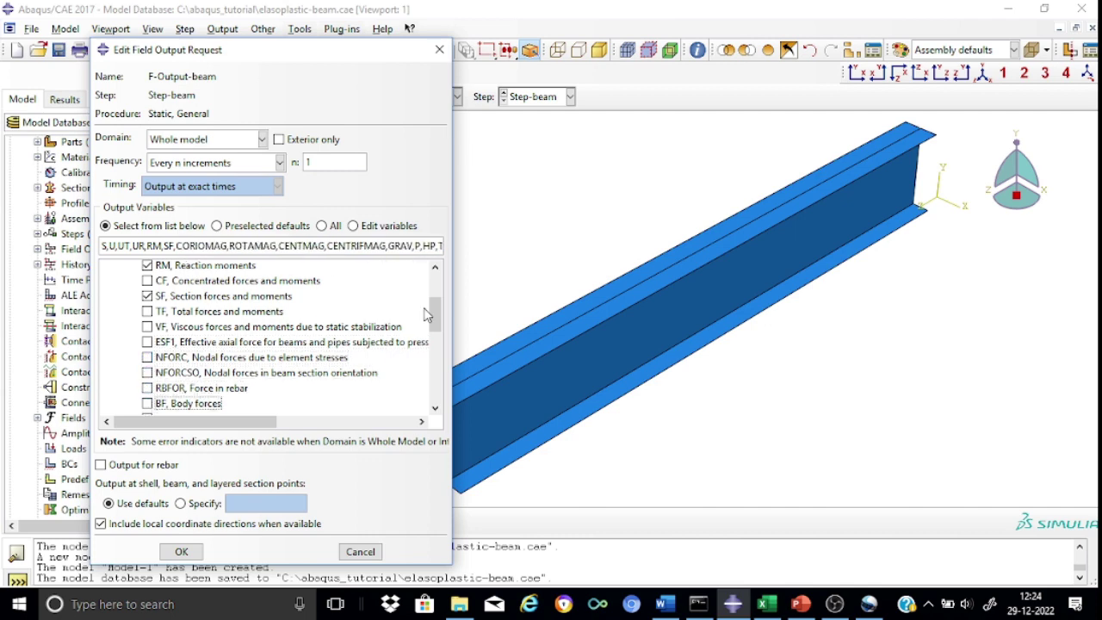
Exclude the load variables CORIOMAG, ROTAMAG, CENTMAG, CENTRIFMAG, GRAV and P from the Forces/Reactions outputs.
{"action": "scroll", "coordinate": [433, 319], "scroll_direction": "down", "scroll_amount": 2}
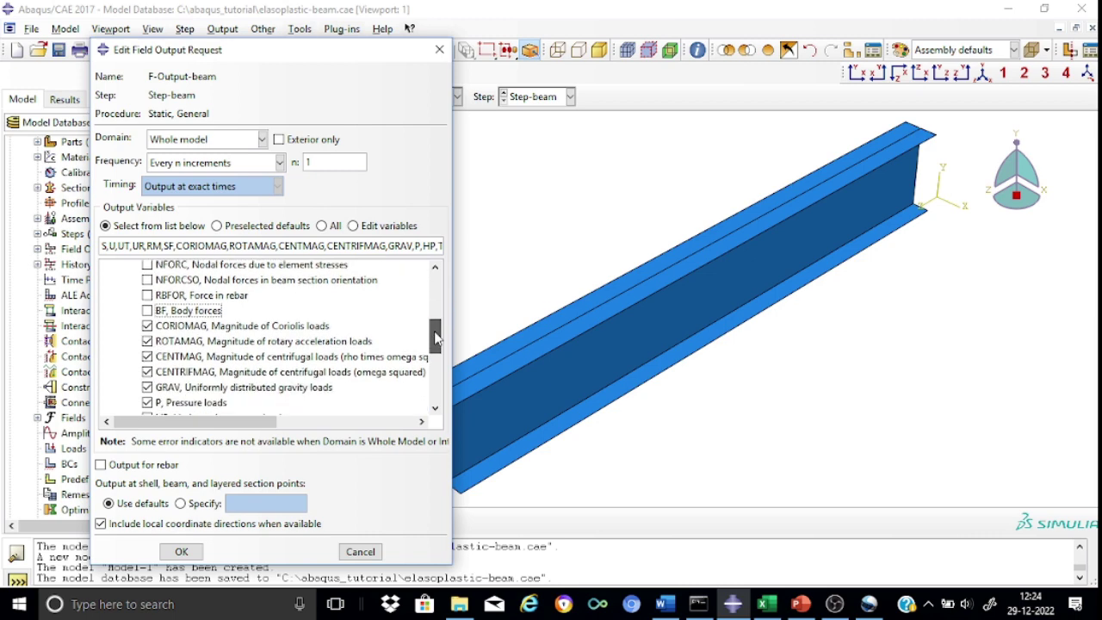
{"action": "left_click", "coordinate": [147, 325]}
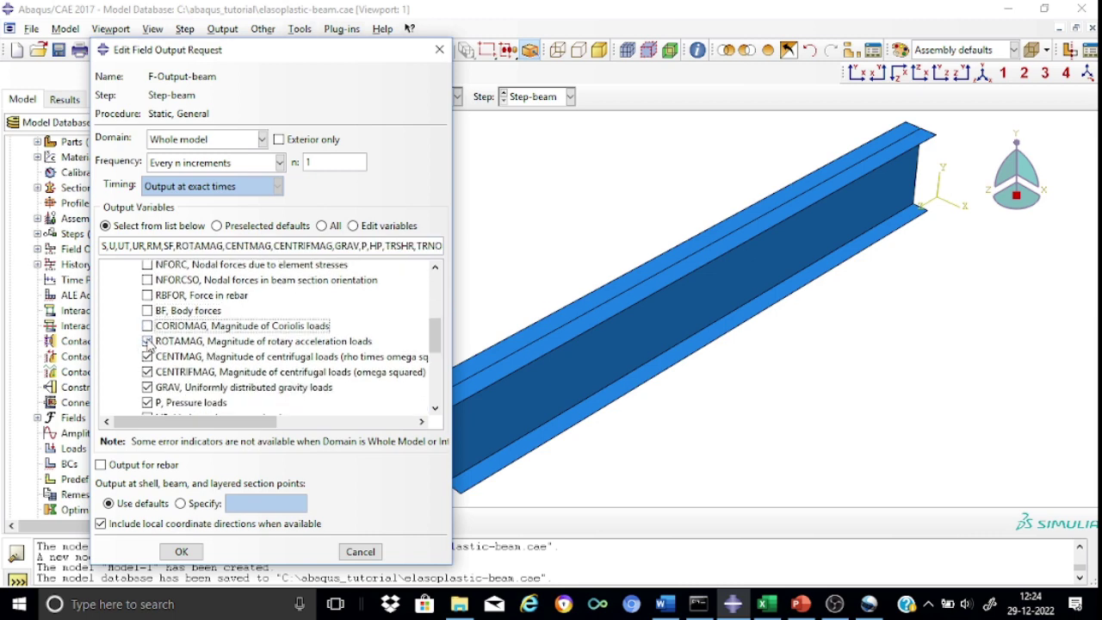
{"action": "left_click", "coordinate": [147, 341]}
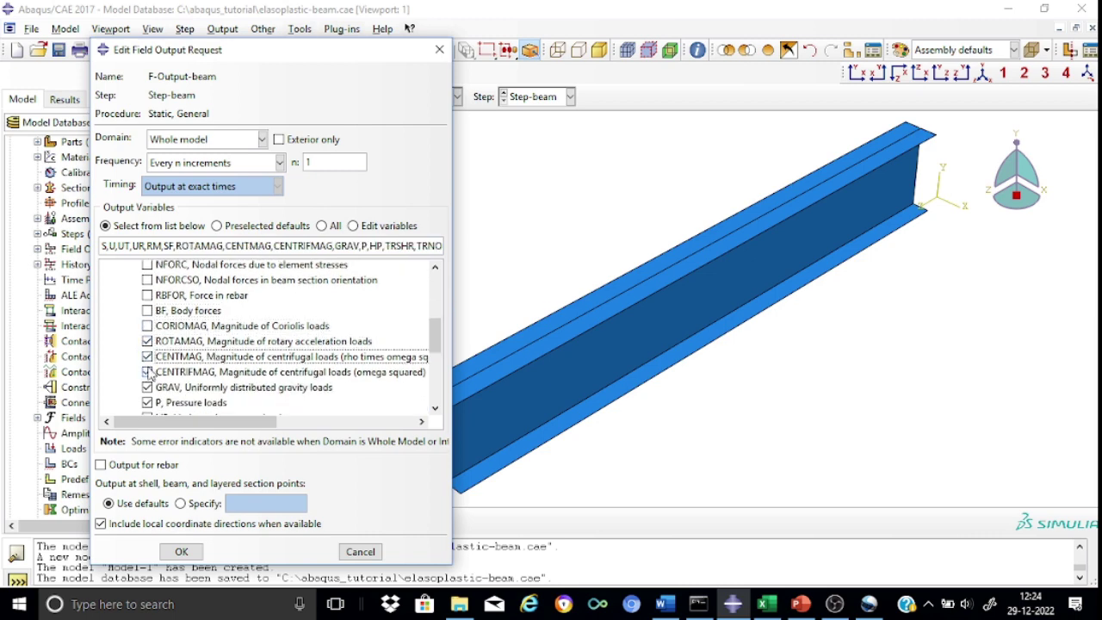
{"action": "left_click", "coordinate": [147, 372]}
{"action": "left_click", "coordinate": [147, 356]}
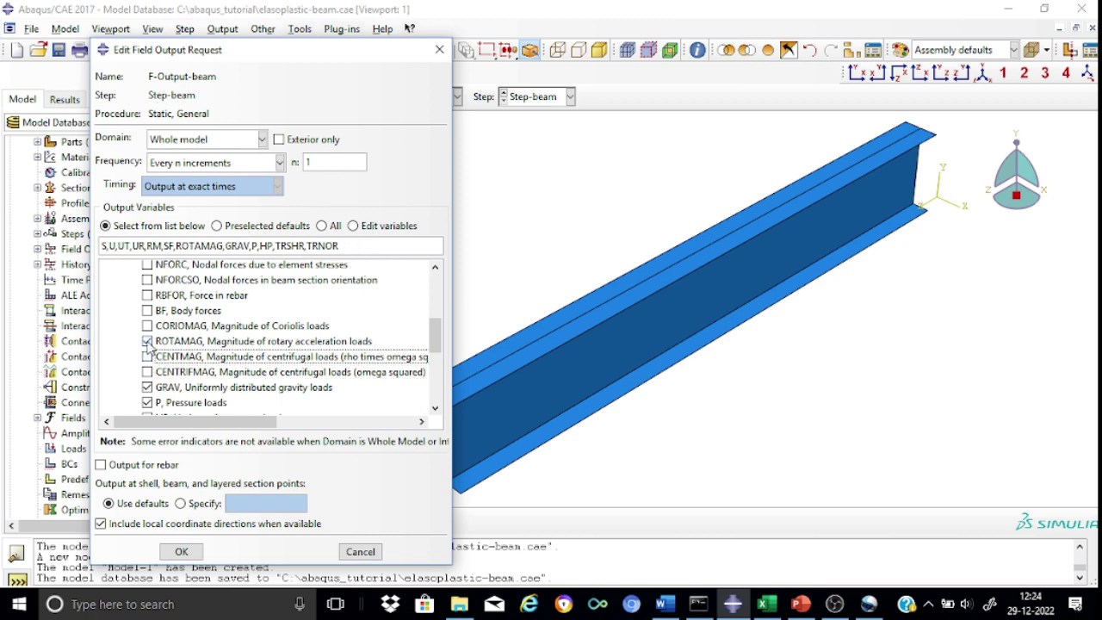
{"action": "left_click", "coordinate": [148, 341]}
{"action": "left_click", "coordinate": [147, 387]}
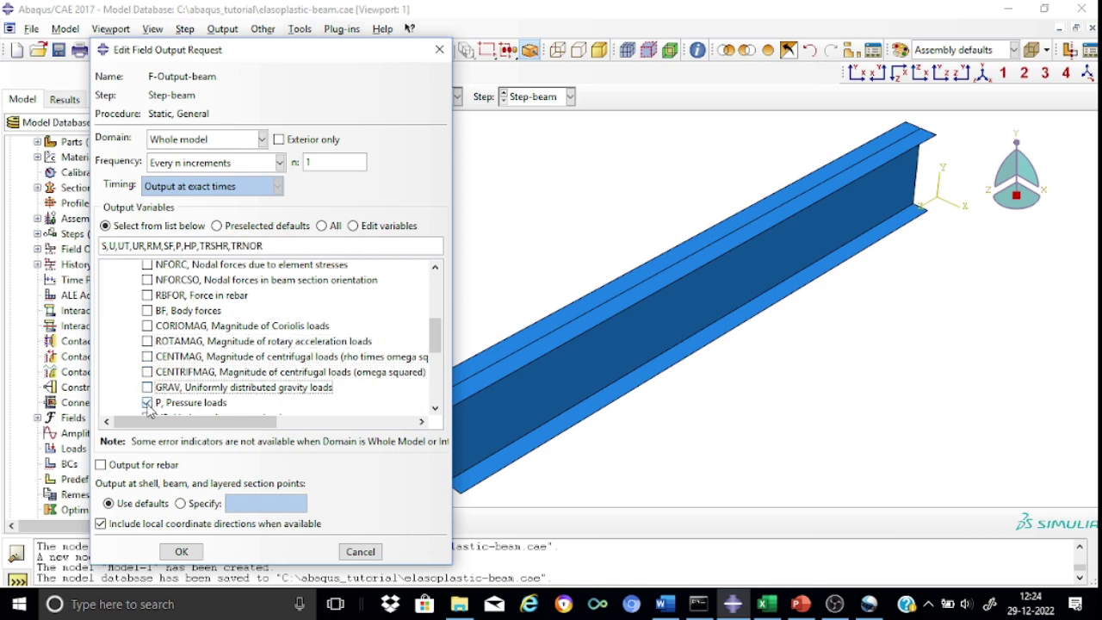
{"action": "left_click", "coordinate": [148, 402]}
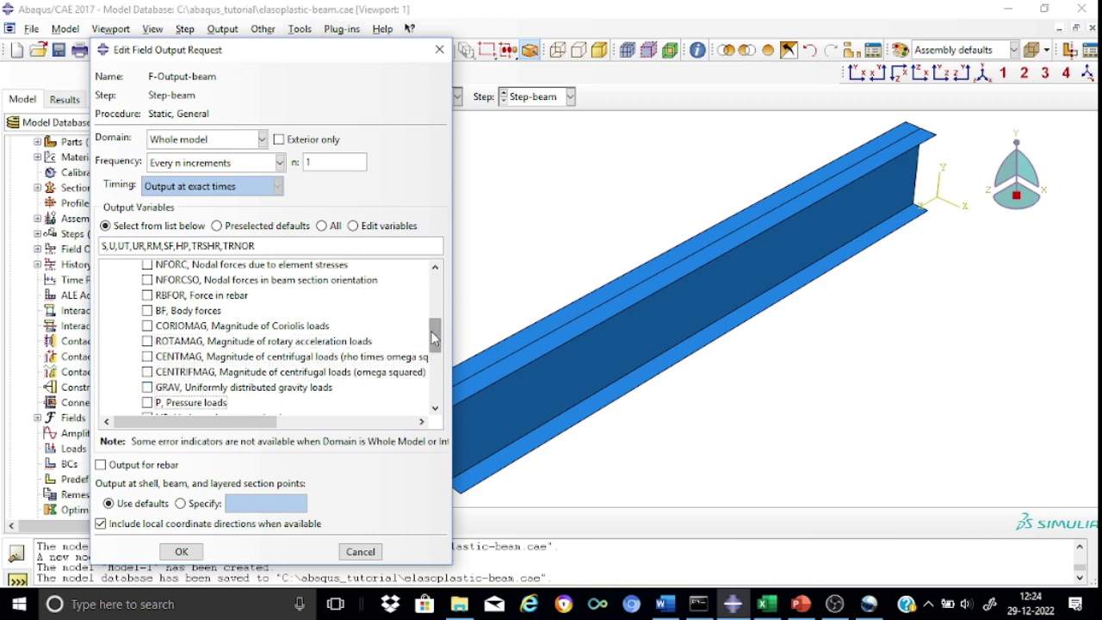
{"action": "left_click_drag", "start_coordinate": [433, 337], "coordinate": [434, 354]}
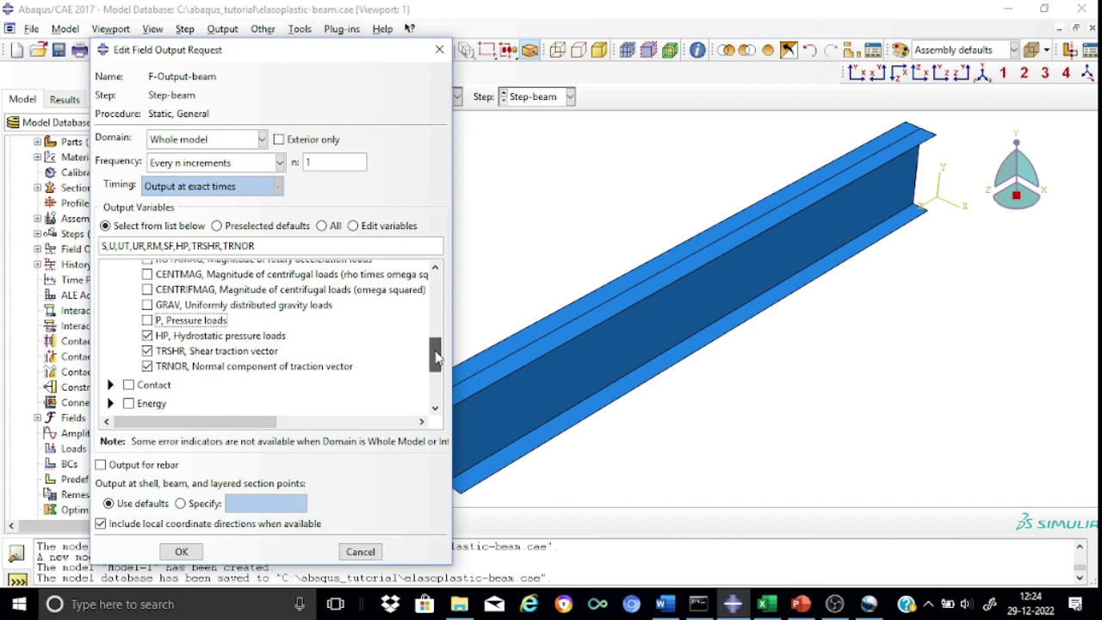
Exclude the load variables HP, TRSHR and TRNOR from the Forces/Reactions outputs and save the field output request.
{"action": "left_click", "coordinate": [148, 336]}
{"action": "left_click", "coordinate": [147, 351]}
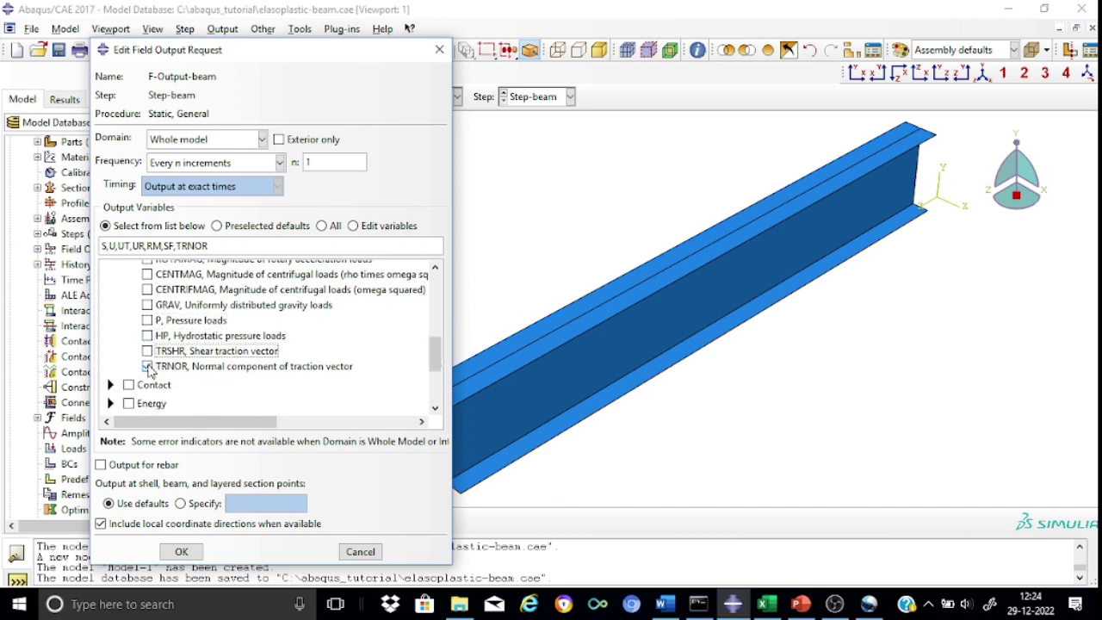
{"action": "left_click", "coordinate": [147, 365]}
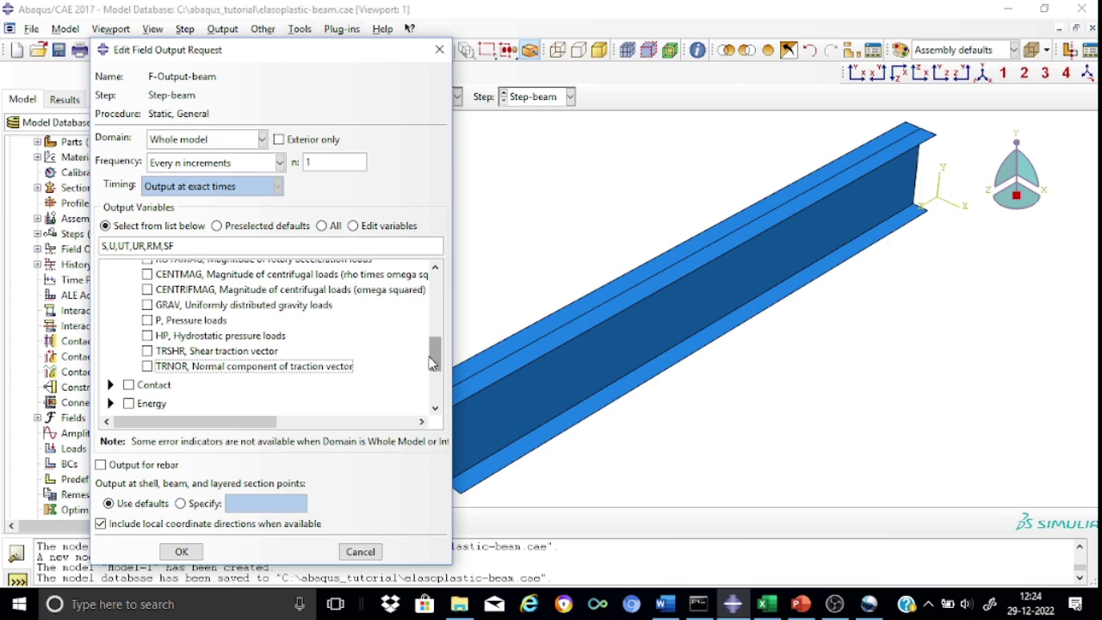
{"action": "left_click_drag", "start_coordinate": [434, 362], "coordinate": [431, 311]}
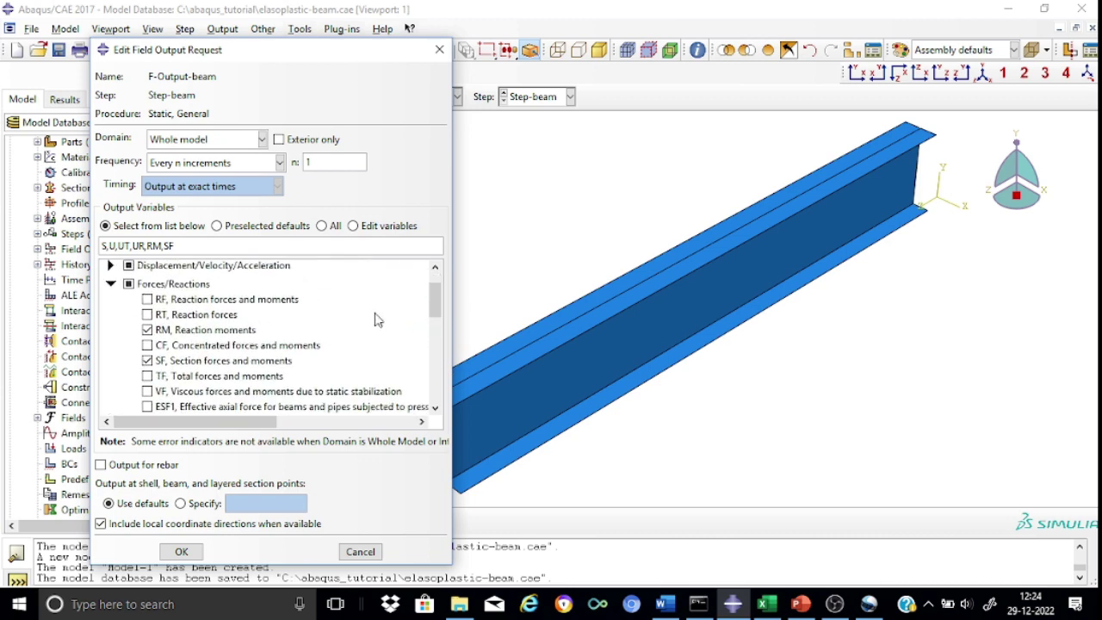
{"action": "left_click", "coordinate": [111, 284]}
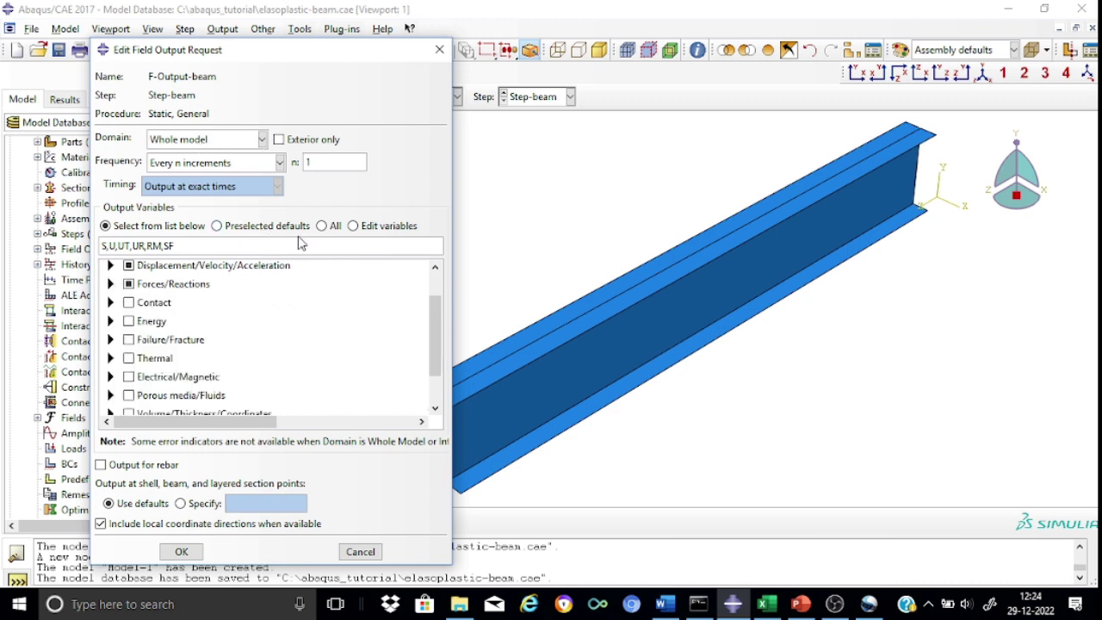
{"action": "left_click", "coordinate": [197, 554]}
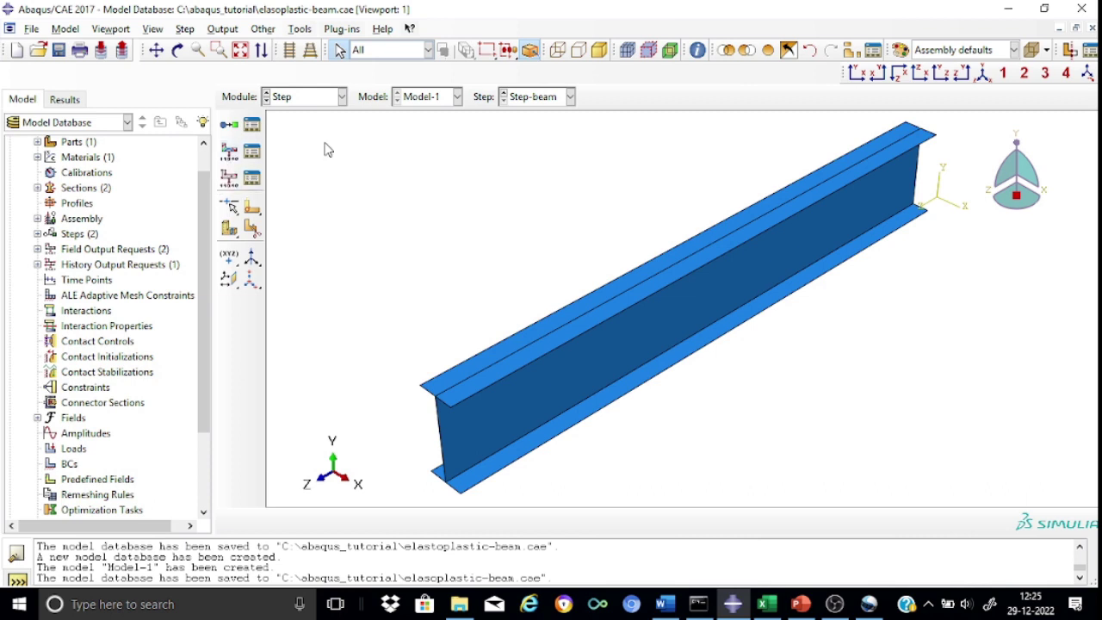
{"action": "left_click", "coordinate": [342, 98]}
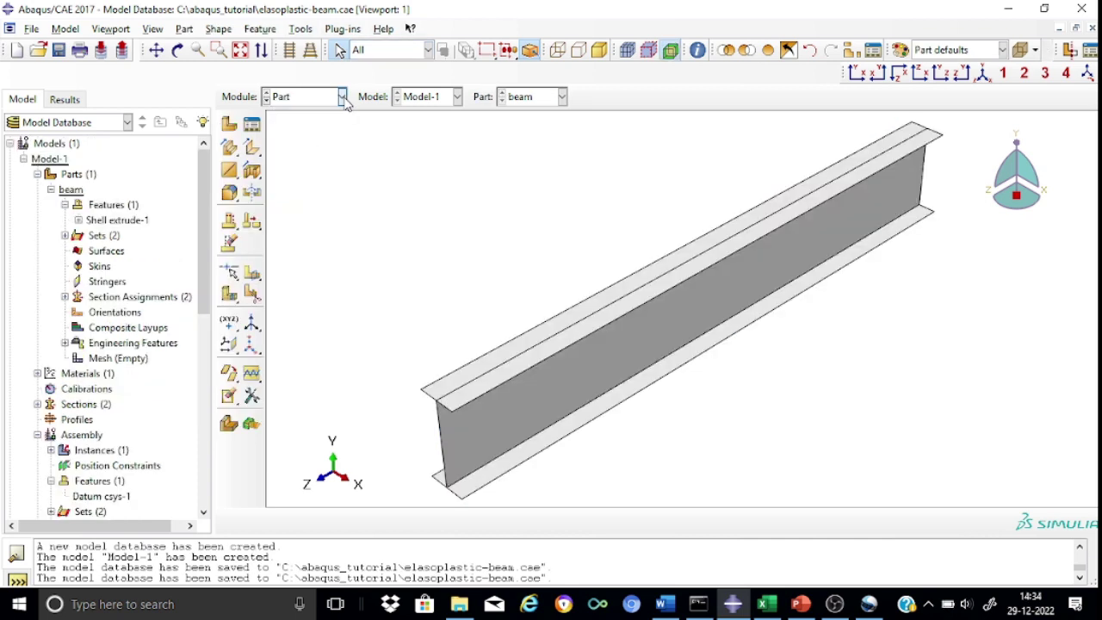
{"action": "left_click", "coordinate": [342, 98]}
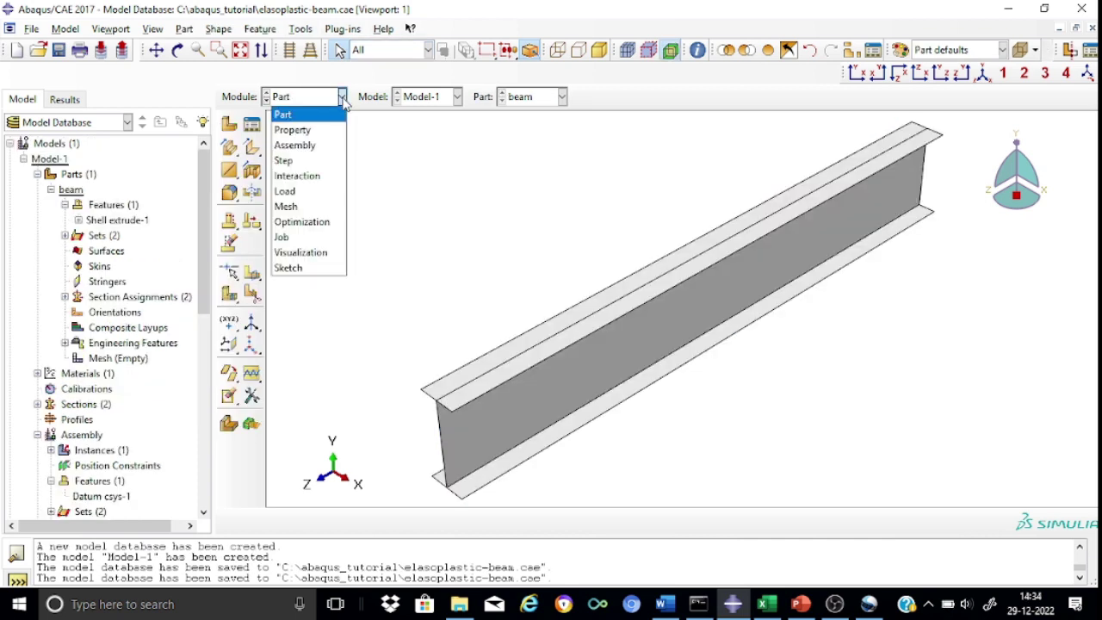
{"action": "left_click", "coordinate": [306, 196]}
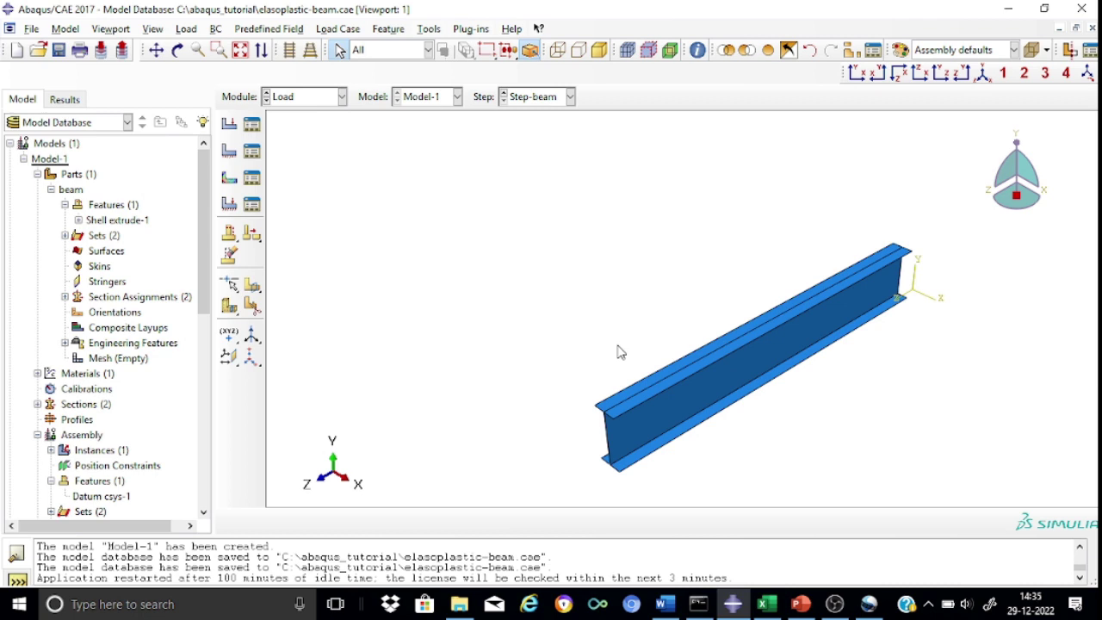
Return to the Part module and create a datum plane offset 1500 from the XY plane of the beam part.
{"action": "left_click", "coordinate": [342, 96]}
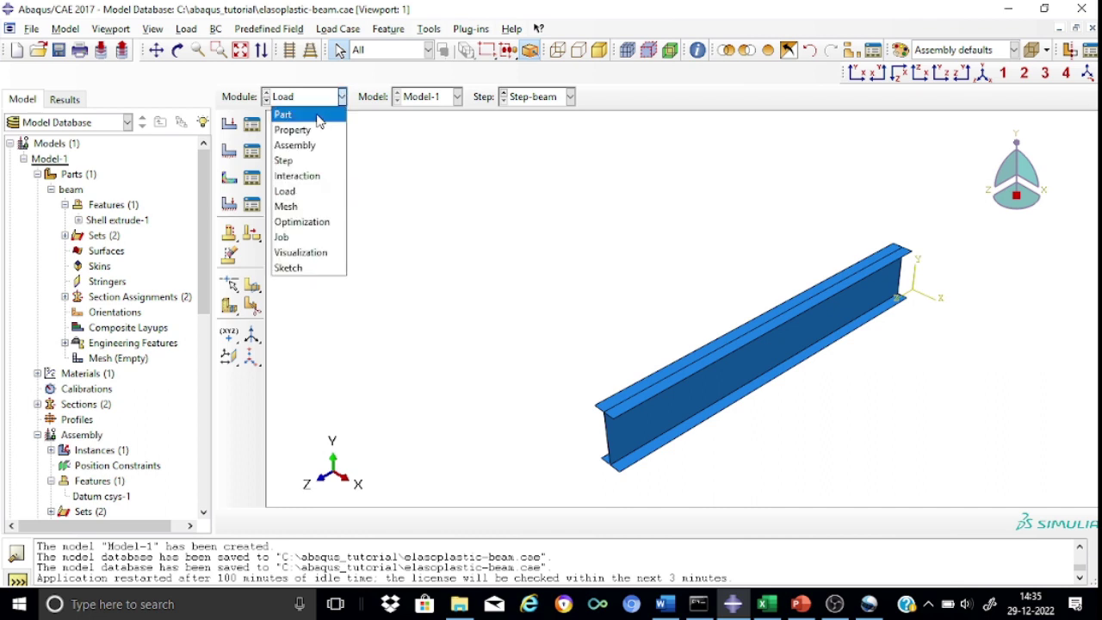
{"action": "left_click", "coordinate": [283, 114]}
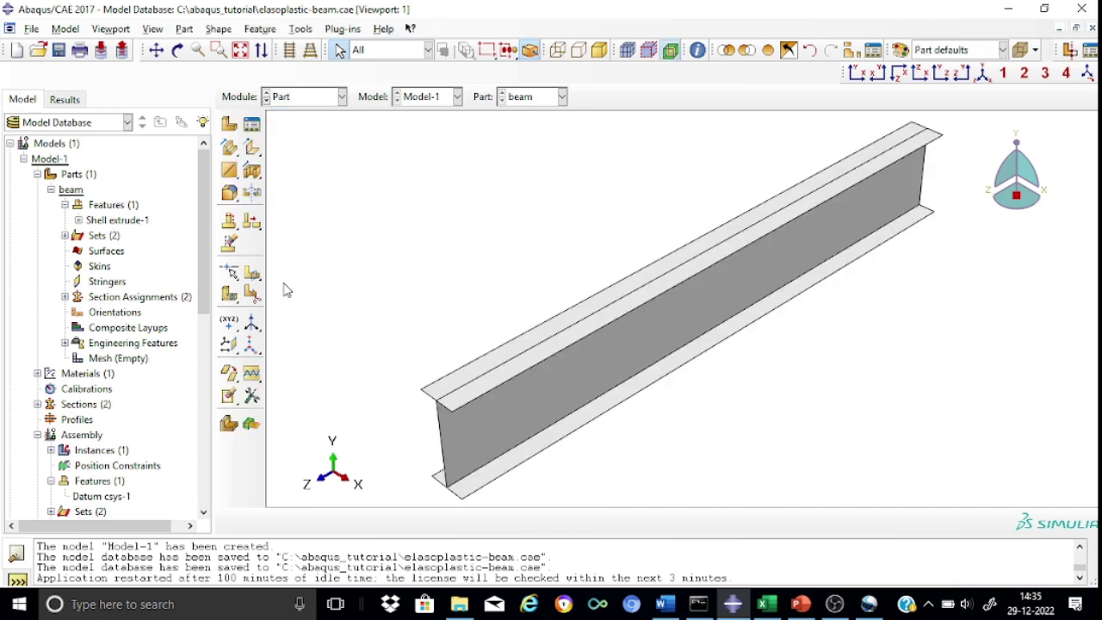
{"action": "left_click", "coordinate": [225, 347]}
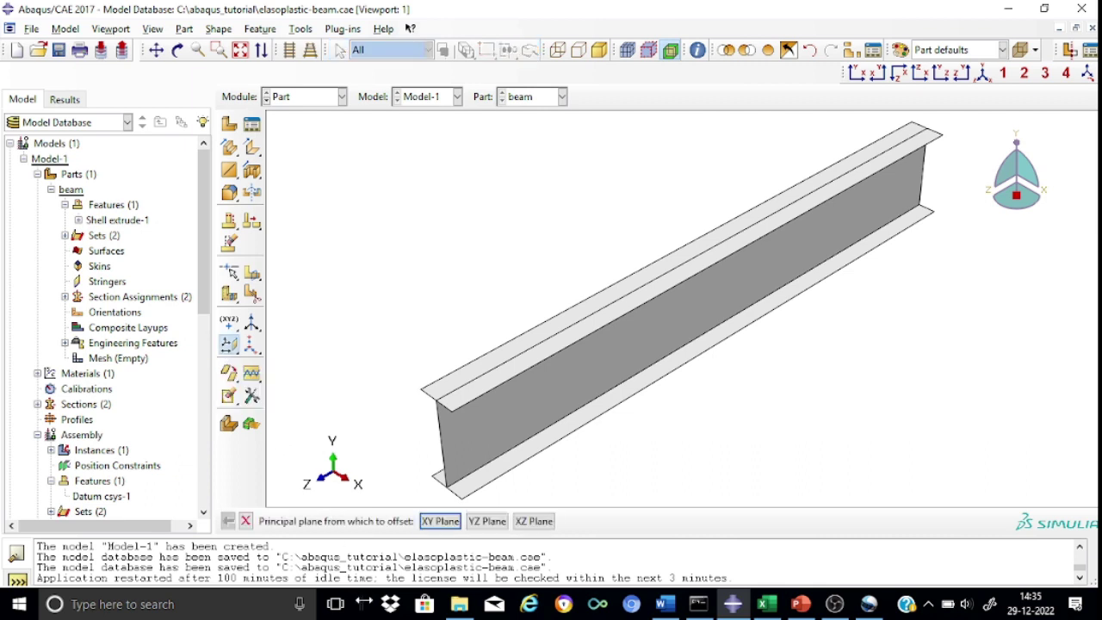
{"action": "left_click", "coordinate": [438, 524]}
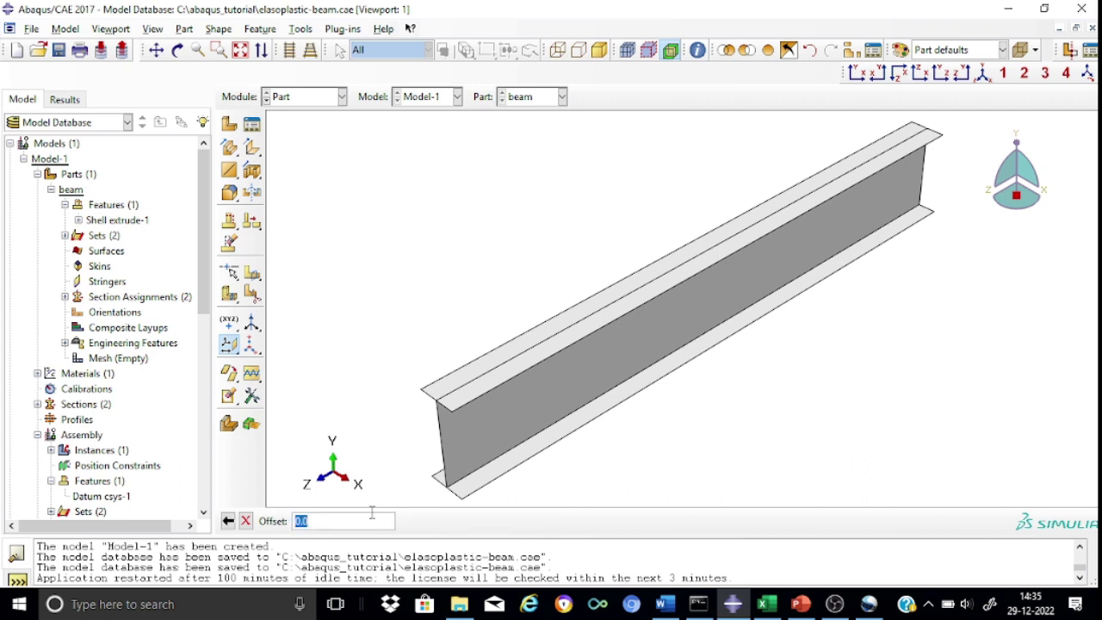
{"action": "type", "text": "1500"}
{"action": "key", "text": "Return"}
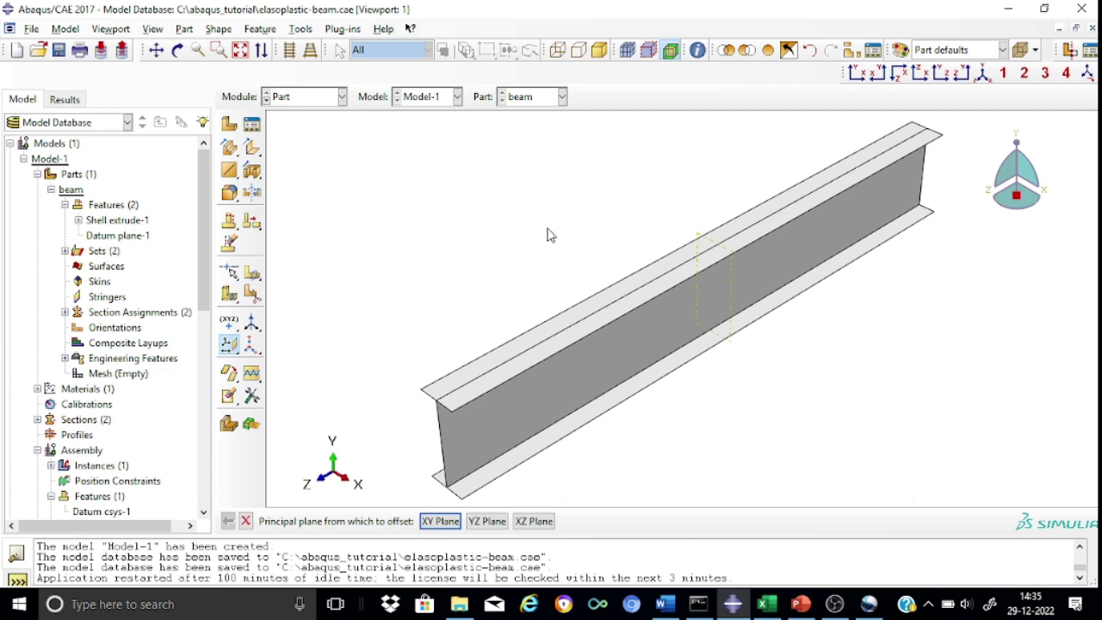
Partition all flange and web faces of the beam with the mid-span datum plane.
{"action": "left_click", "coordinate": [252, 274]}
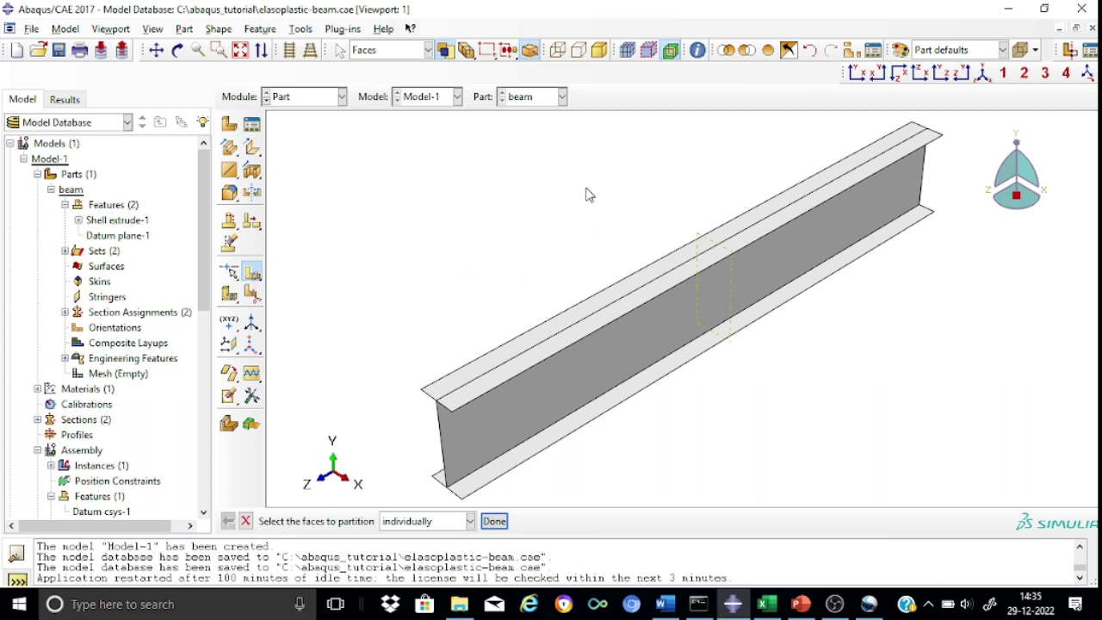
{"action": "left_click_drag", "start_coordinate": [585, 187], "coordinate": [887, 441]}
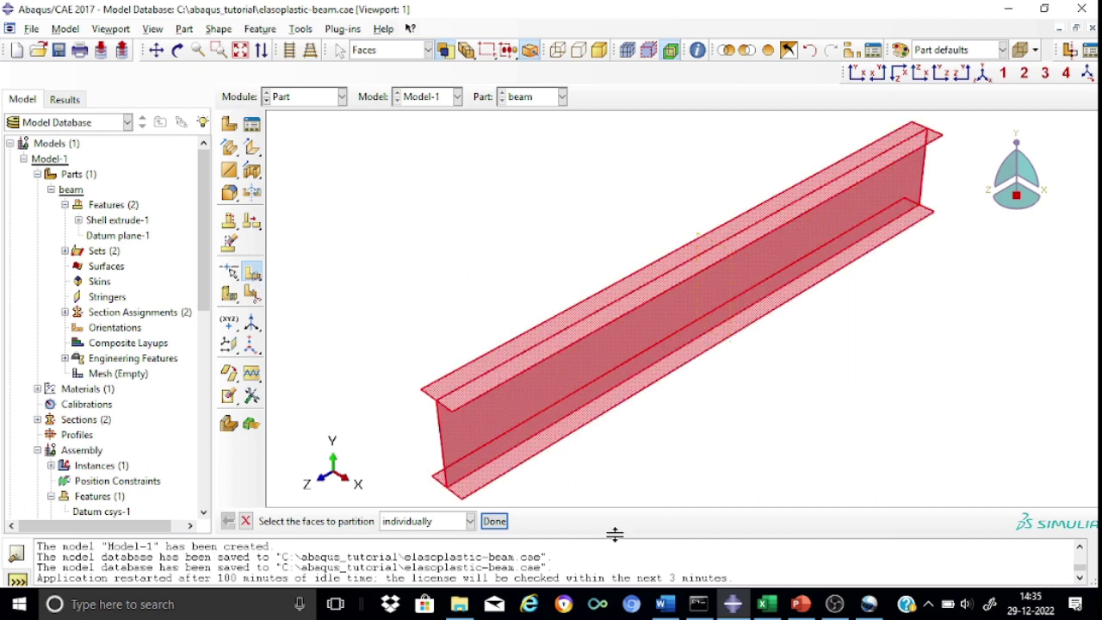
{"action": "left_click", "coordinate": [494, 521]}
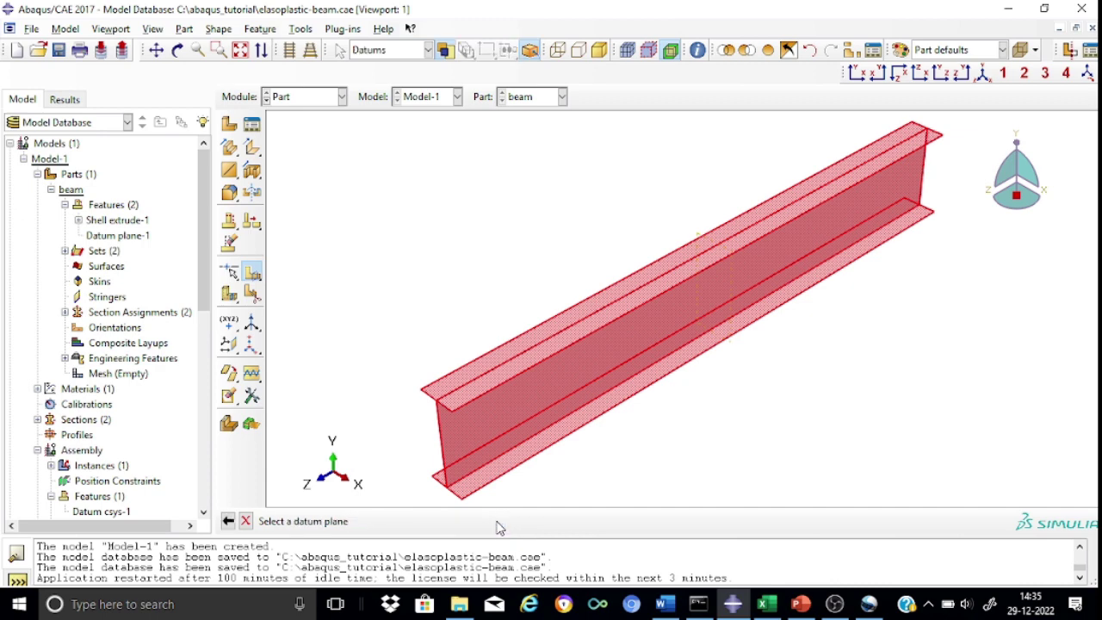
{"action": "left_click", "coordinate": [698, 234]}
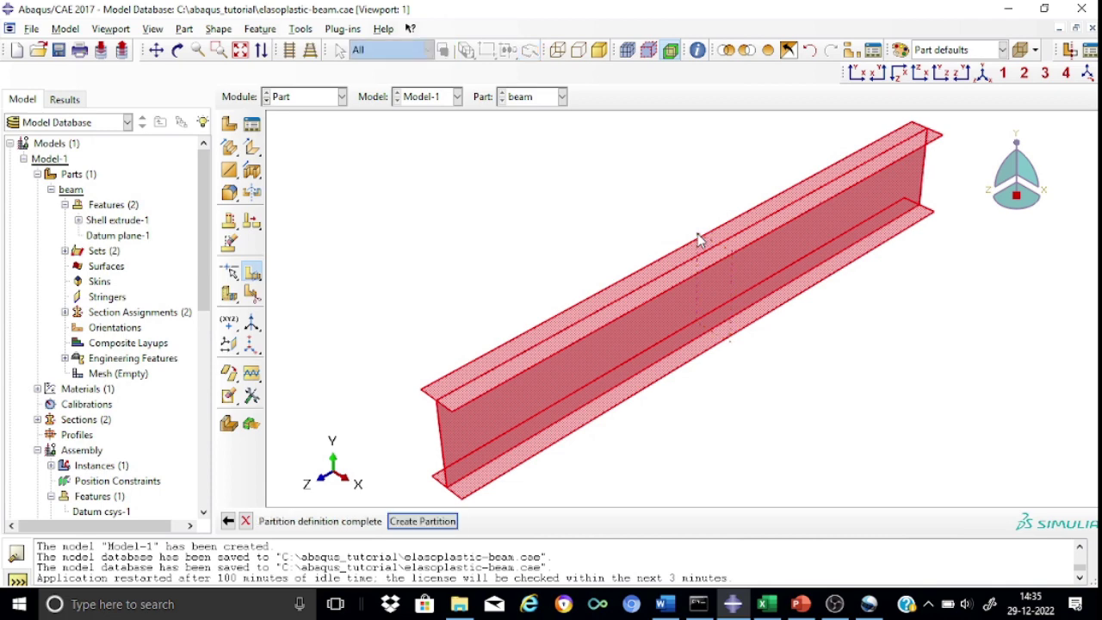
{"action": "left_click", "coordinate": [421, 521]}
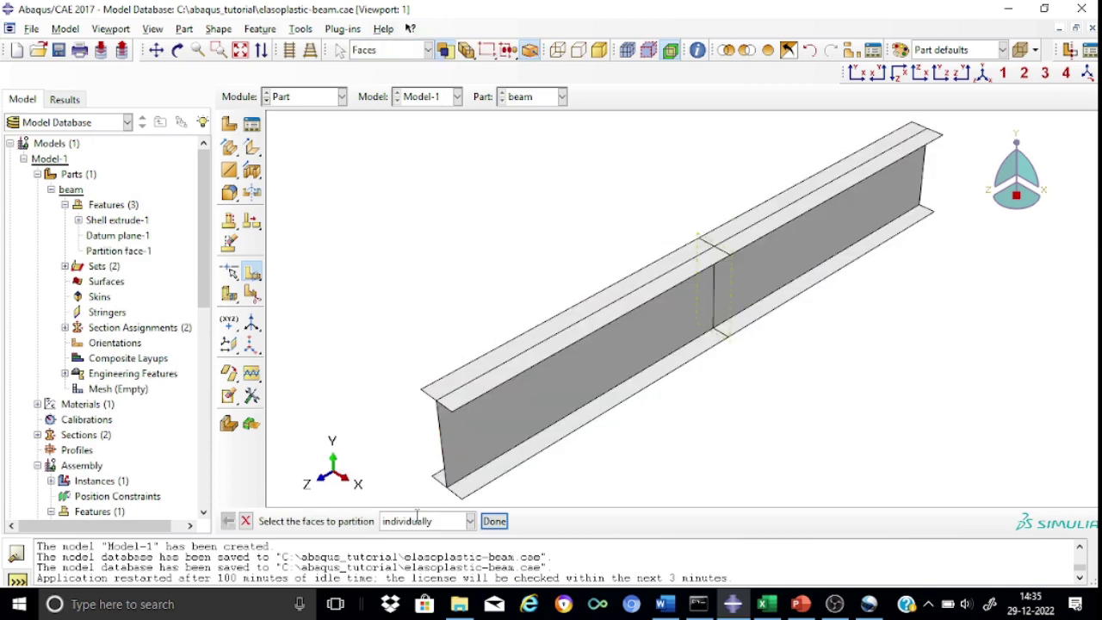
{"action": "left_click", "coordinate": [771, 248]}
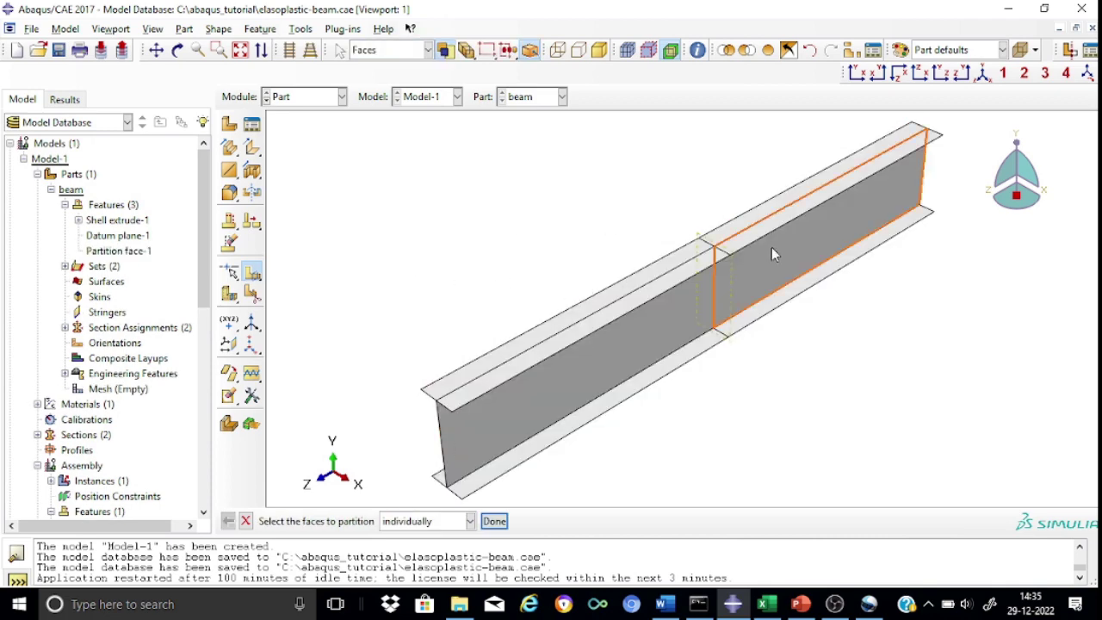
{"action": "left_click", "coordinate": [496, 253]}
{"action": "left_click", "coordinate": [628, 368]}
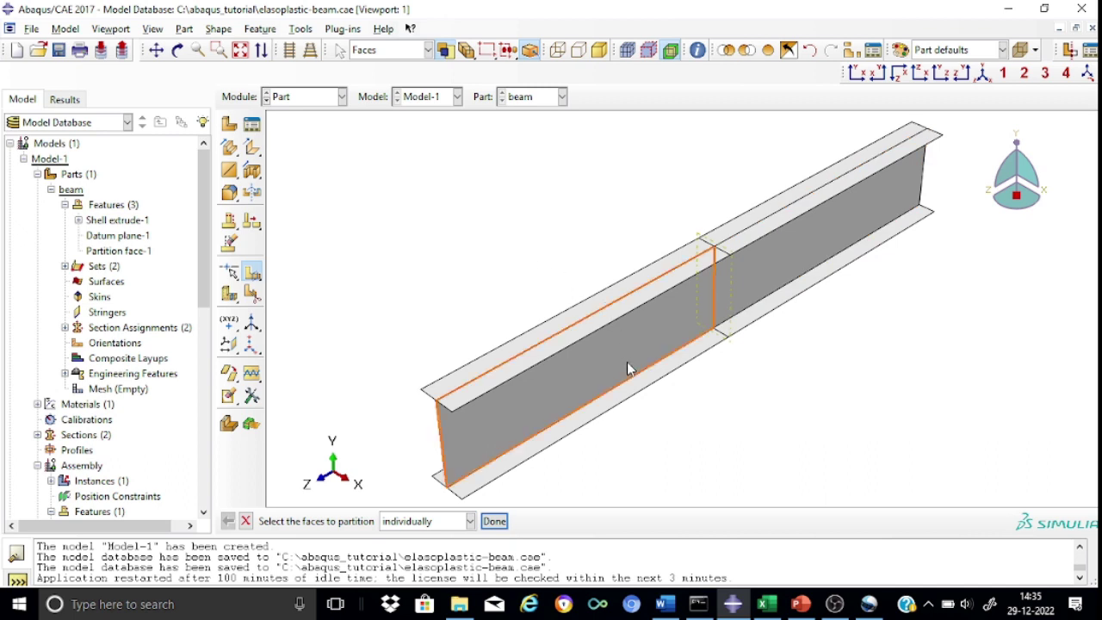
{"action": "left_click", "coordinate": [842, 244]}
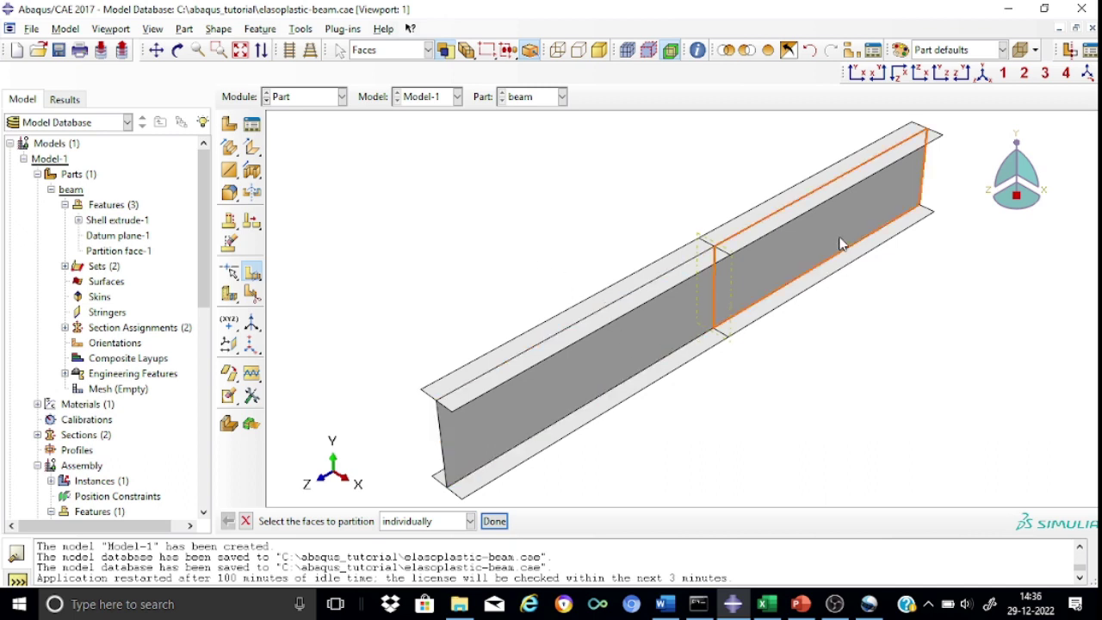
{"action": "left_click", "coordinate": [846, 418]}
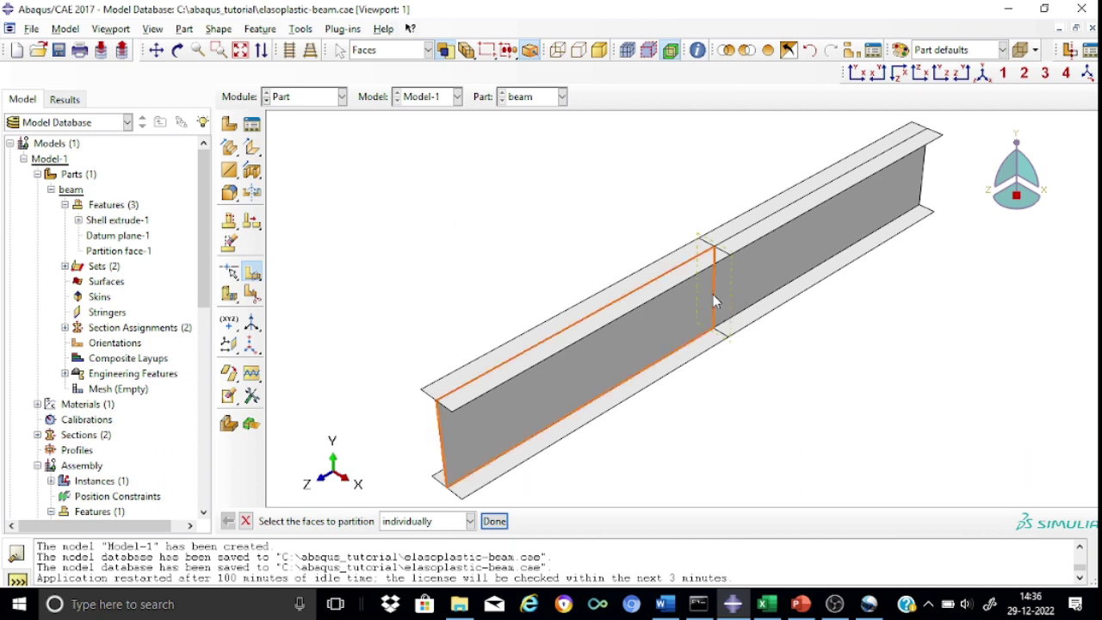
{"action": "left_click", "coordinate": [438, 441]}
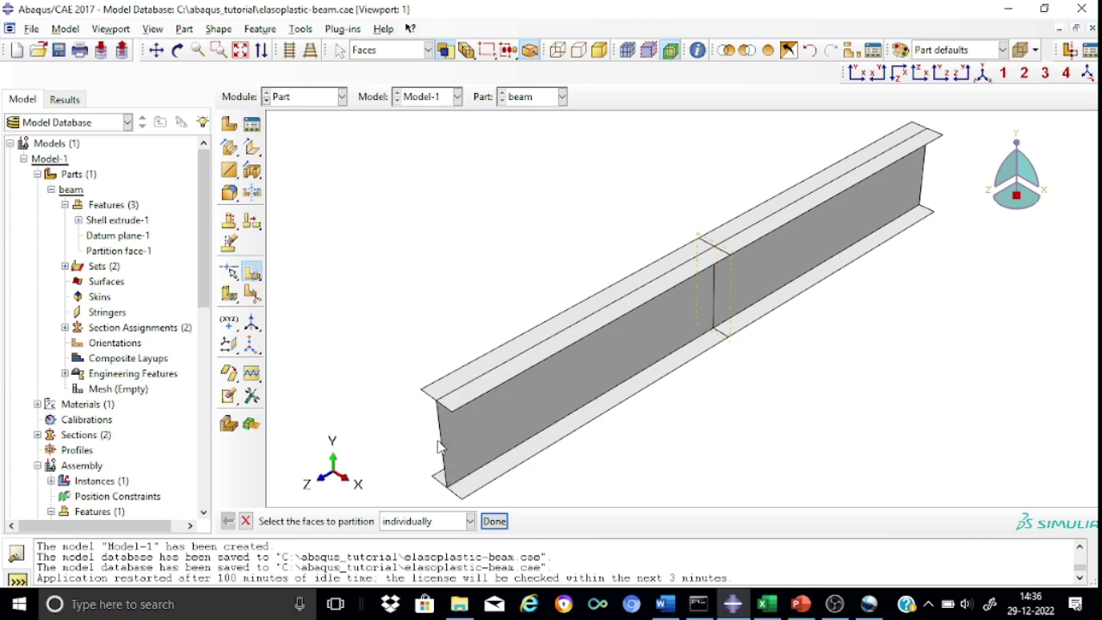
{"action": "left_click", "coordinate": [905, 164]}
In the Interaction module, remove the faces of the beam's front half from the display to expose the mid-span section.
{"action": "left_click", "coordinate": [342, 96]}
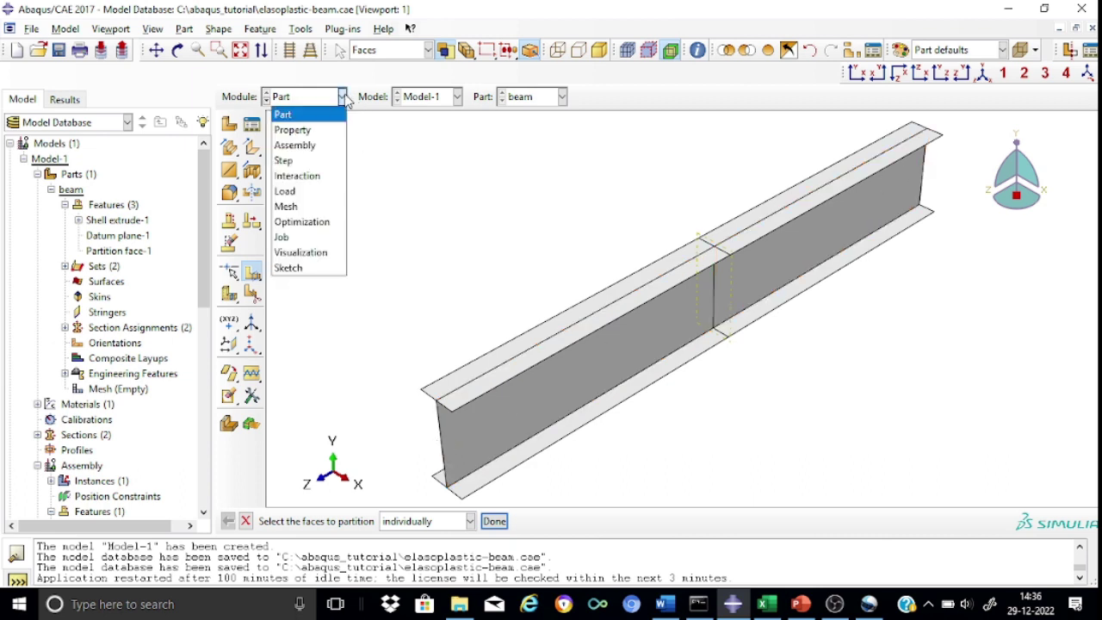
{"action": "left_click", "coordinate": [307, 176]}
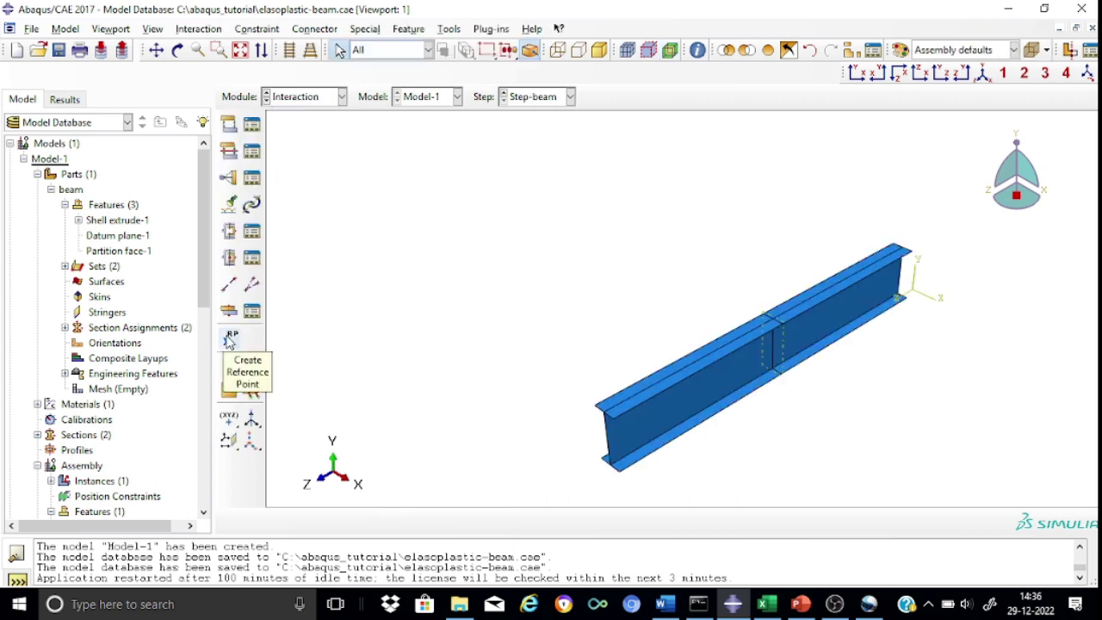
{"action": "left_click", "coordinate": [229, 340]}
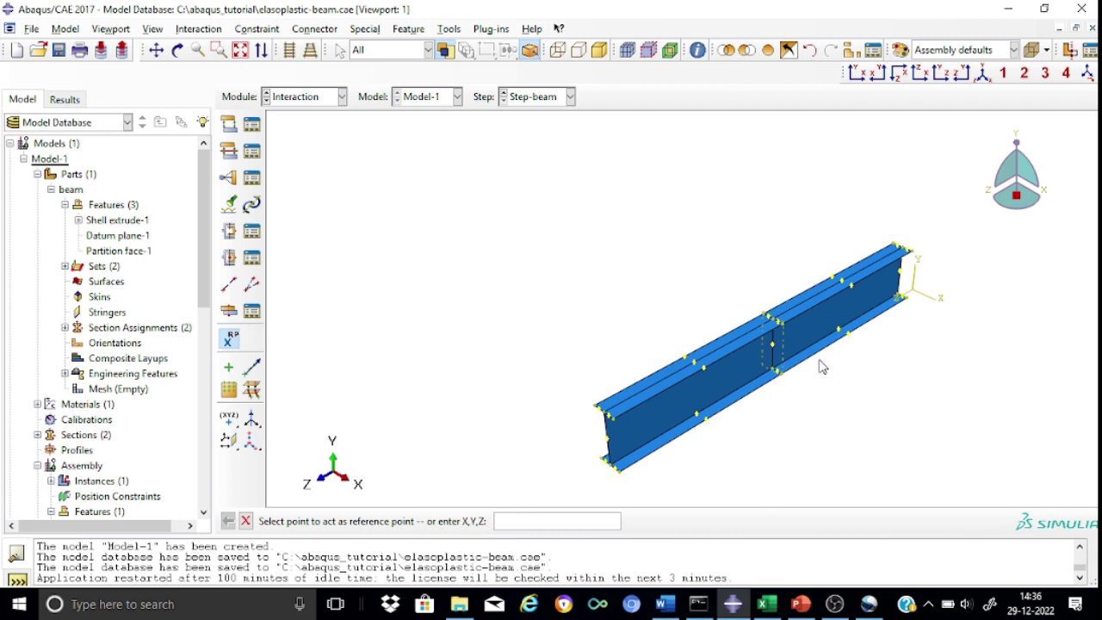
{"action": "scroll", "coordinate": [819, 365], "scroll_direction": "down", "scroll_amount": 2}
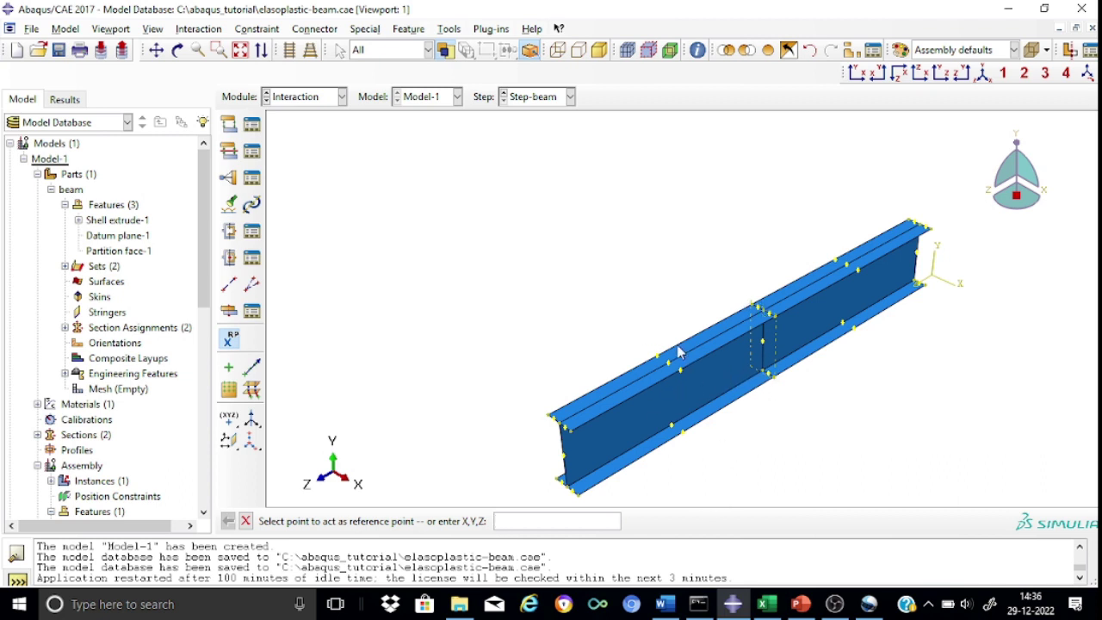
{"action": "left_click", "coordinate": [747, 53]}
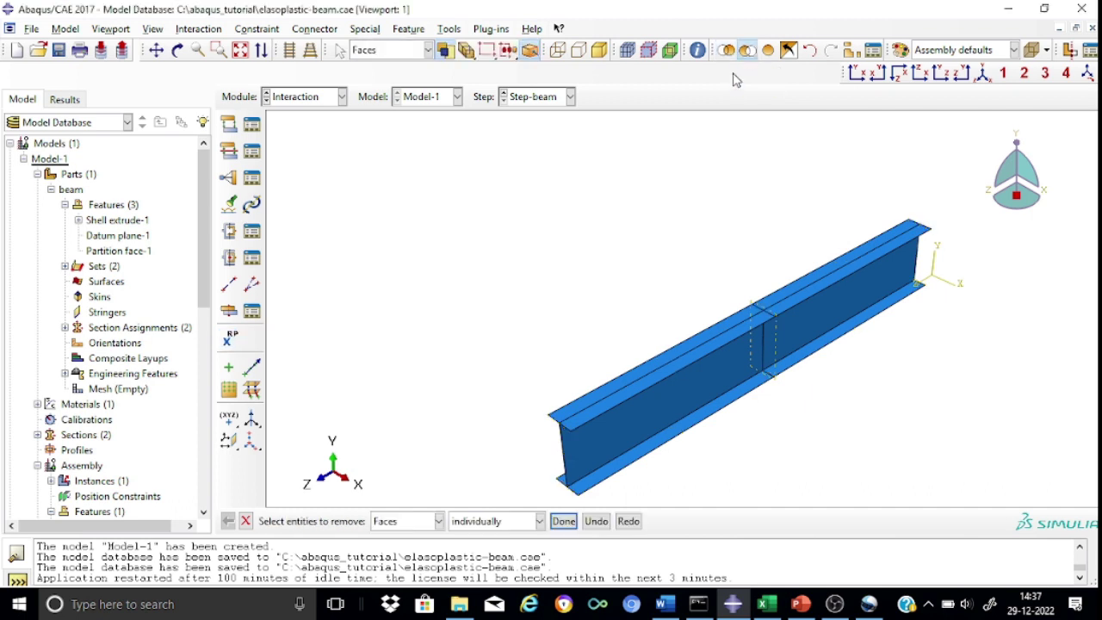
{"action": "left_click_drag", "start_coordinate": [613, 298], "coordinate": [730, 488]}
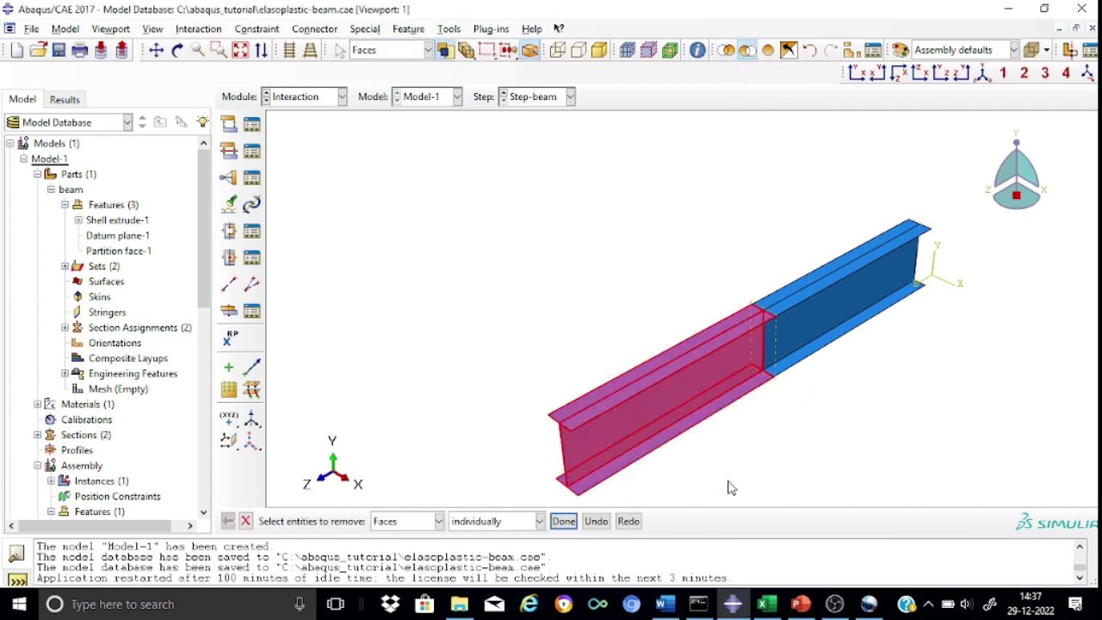
{"action": "left_click", "coordinate": [564, 521]}
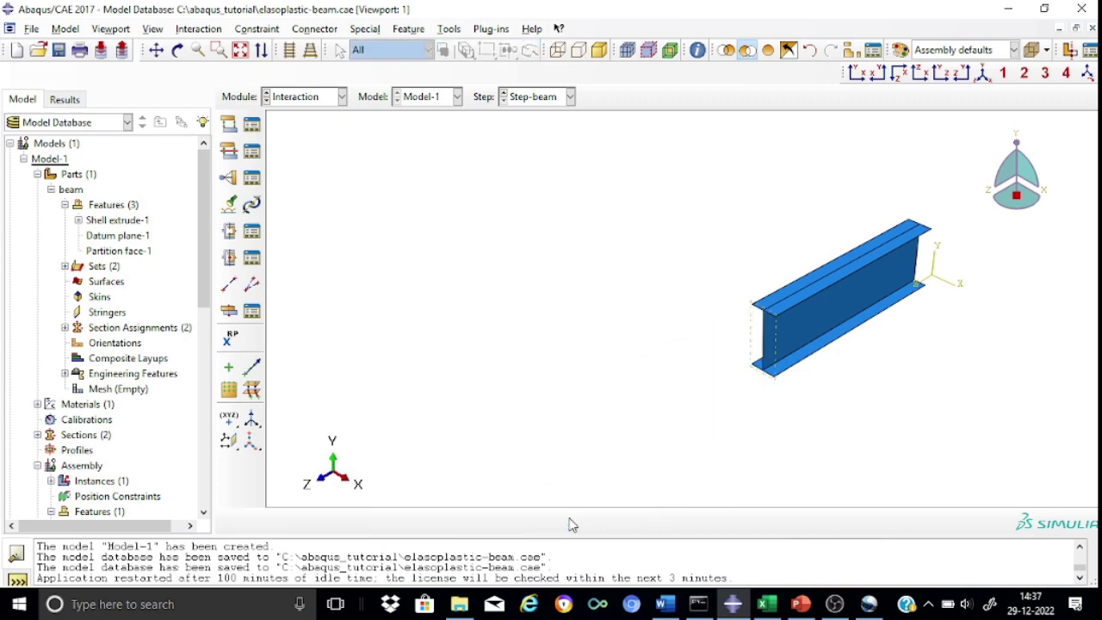
{"action": "scroll", "coordinate": [861, 305], "scroll_direction": "up", "scroll_amount": 1}
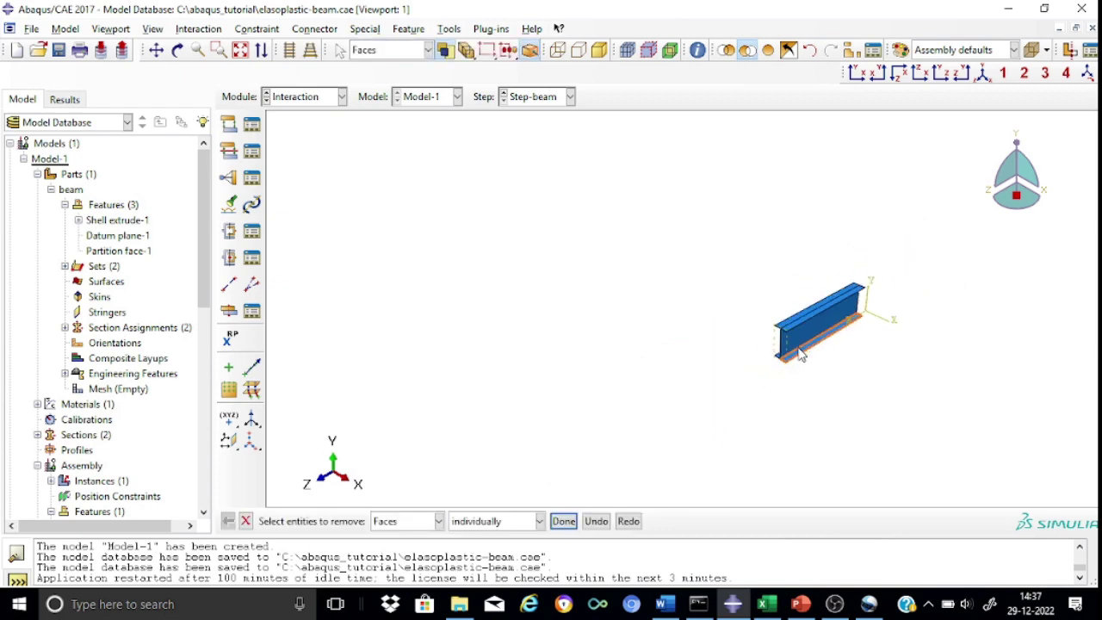
{"action": "scroll", "coordinate": [861, 306], "scroll_direction": "up", "scroll_amount": 3}
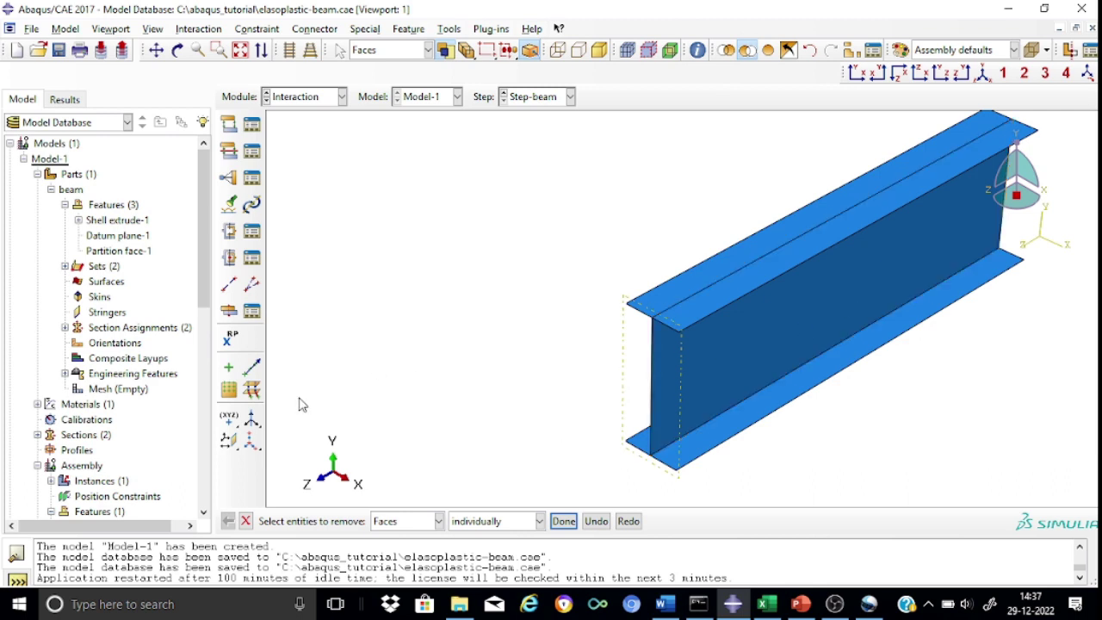
{"action": "left_click", "coordinate": [247, 521]}
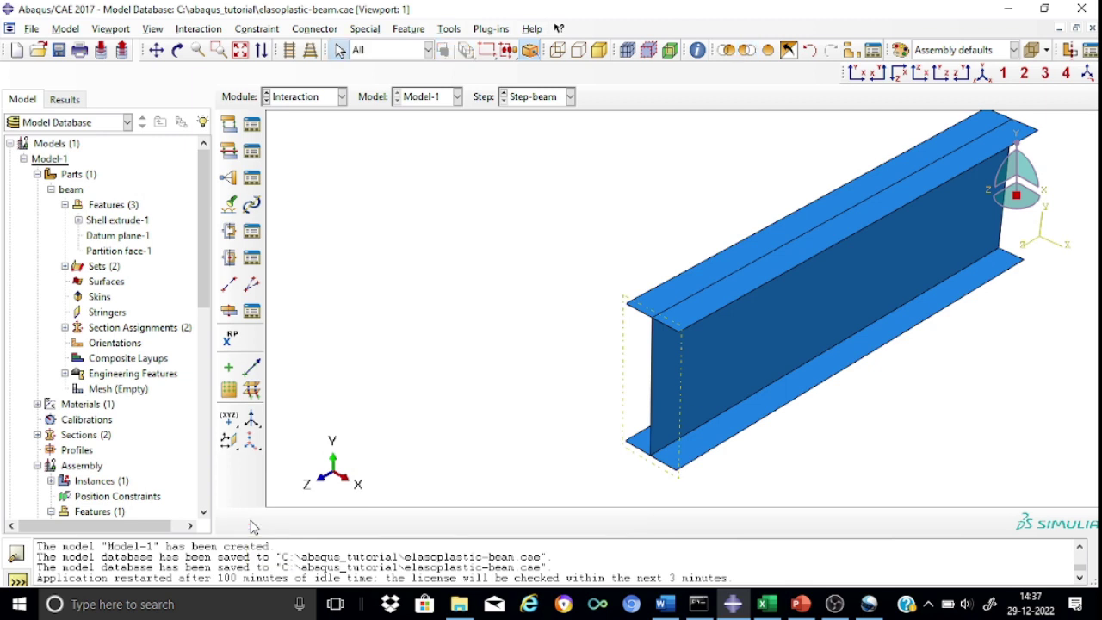
Create reference points at the midpoints of the web's vertical edges at mid-span and at the beam's far end.
{"action": "left_click", "coordinate": [230, 339]}
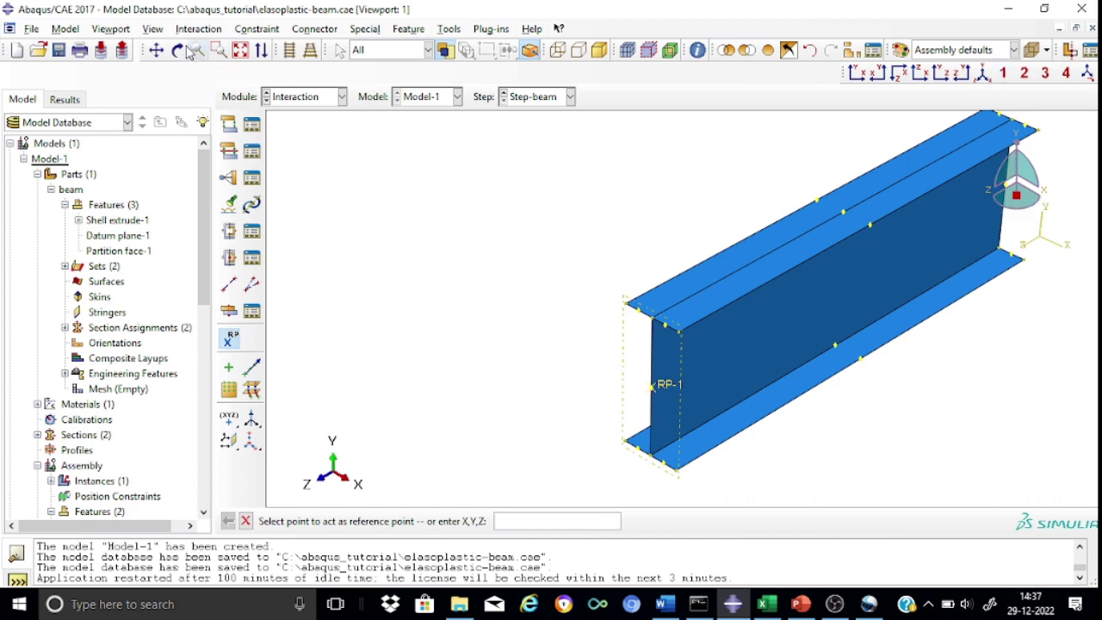
{"action": "left_click", "coordinate": [178, 50]}
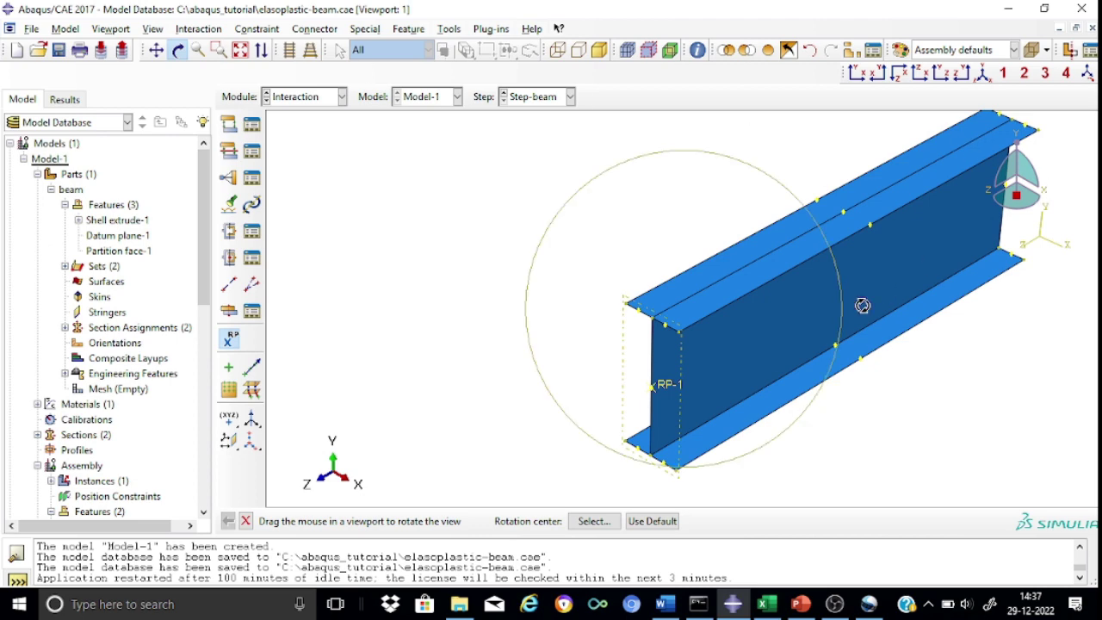
{"action": "mouse_move", "coordinate": [841, 316]}
{"action": "left_mouse_down"}
{"action": "mouse_move", "coordinate": [767, 347]}
{"action": "mouse_move", "coordinate": [667, 347]}
{"action": "left_mouse_up"}
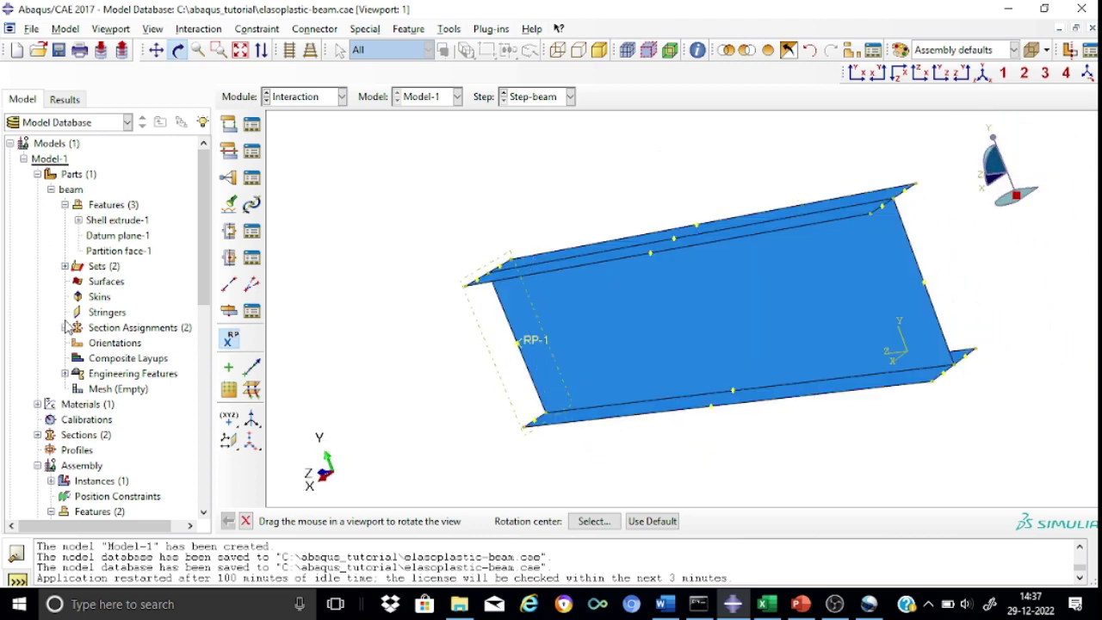
{"action": "left_click", "coordinate": [228, 343]}
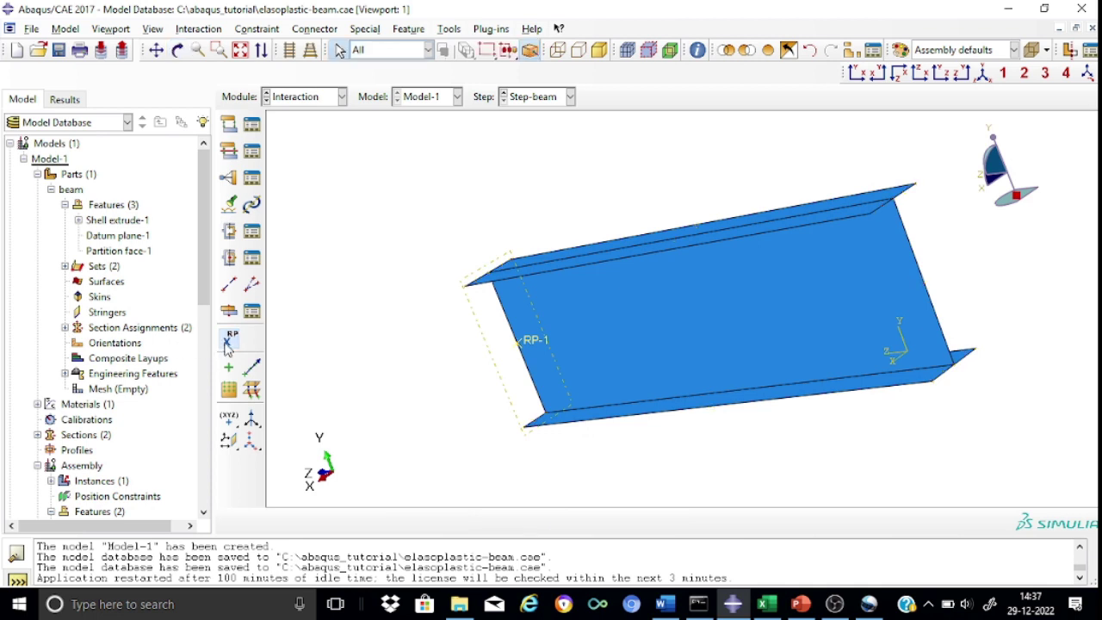
{"action": "left_click", "coordinate": [228, 342]}
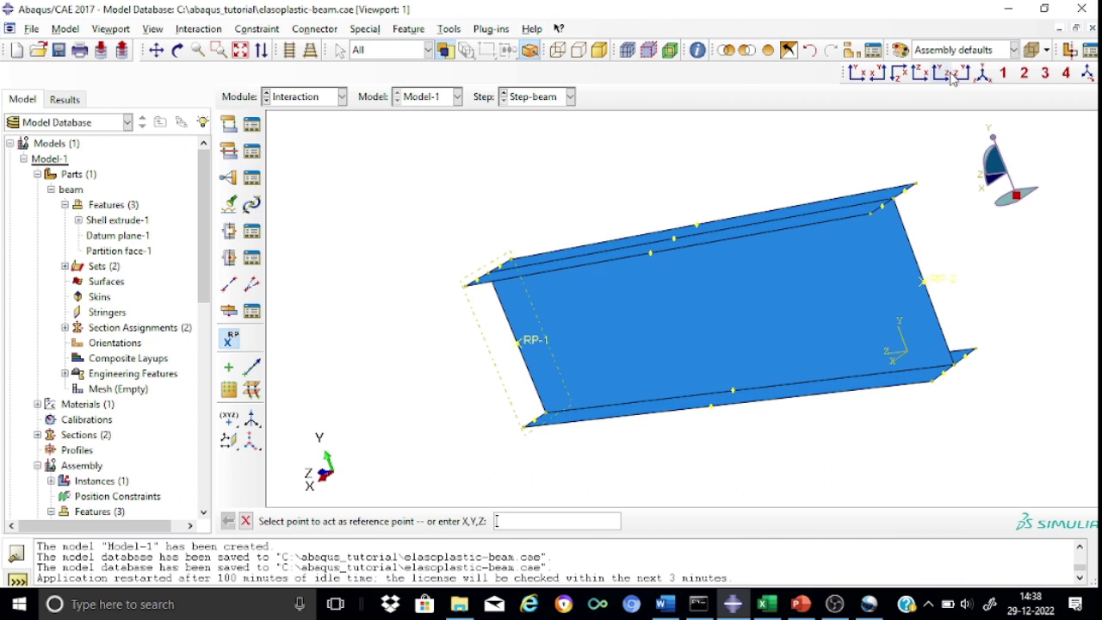
Restore the full beam display and create a reference point at the midpoint of the web's near-end vertical edge.
{"action": "left_click", "coordinate": [767, 51]}
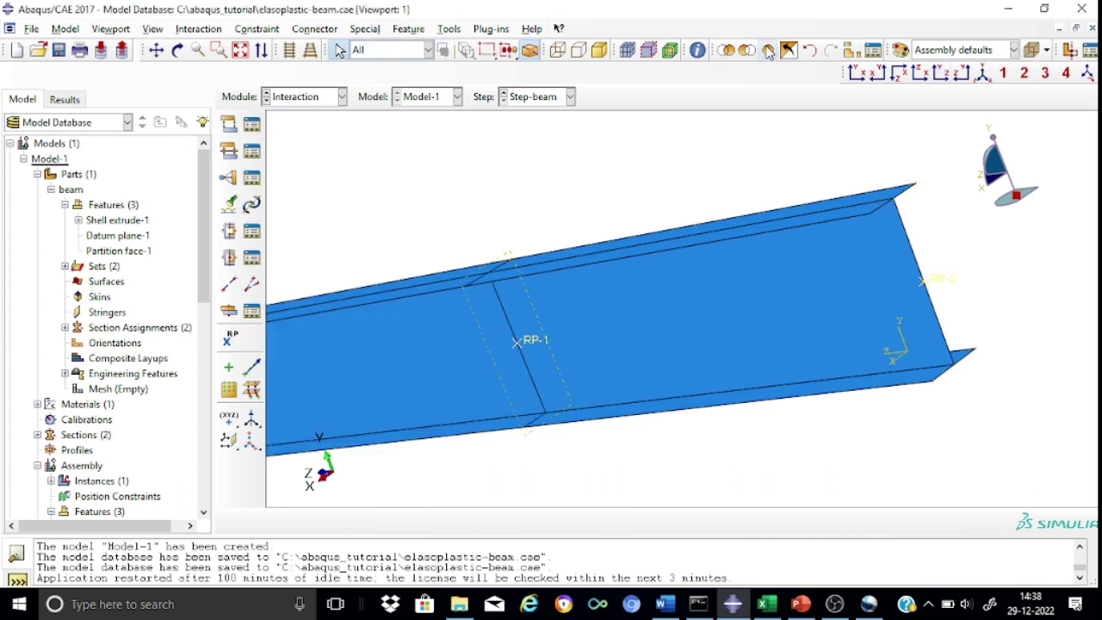
{"action": "left_click", "coordinate": [983, 76]}
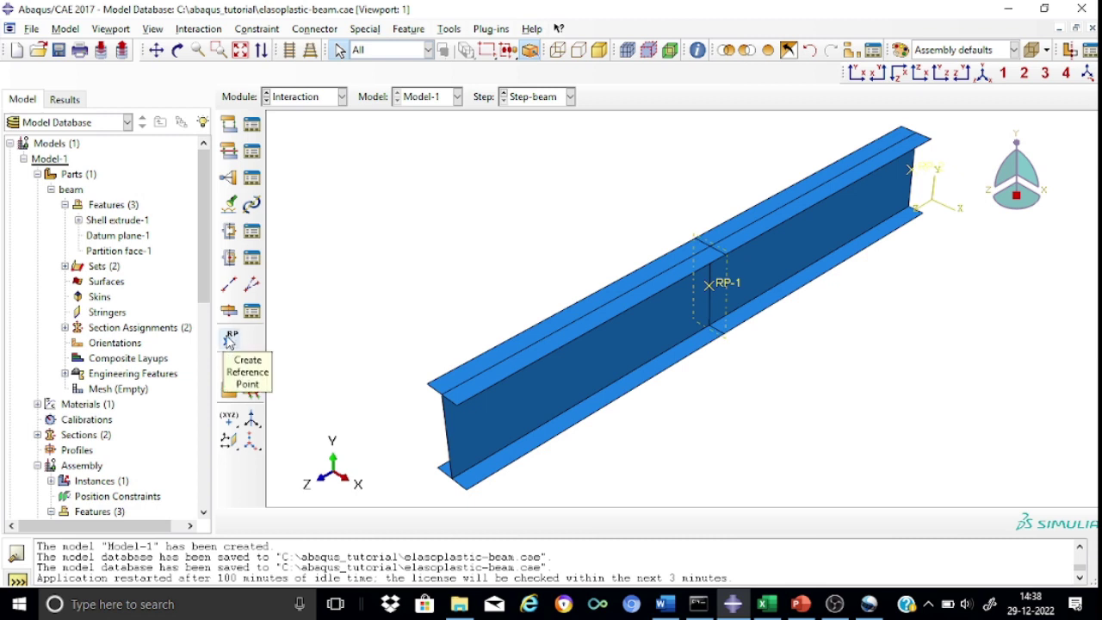
{"action": "left_click", "coordinate": [230, 339]}
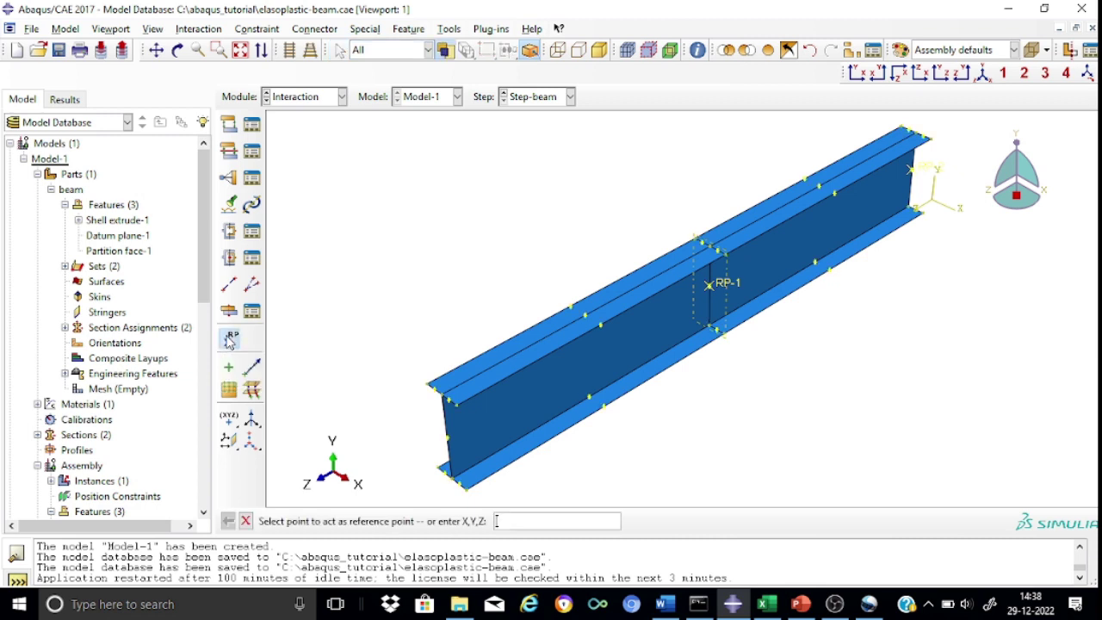
{"action": "left_click", "coordinate": [449, 439]}
{"action": "left_click", "coordinate": [245, 522]}
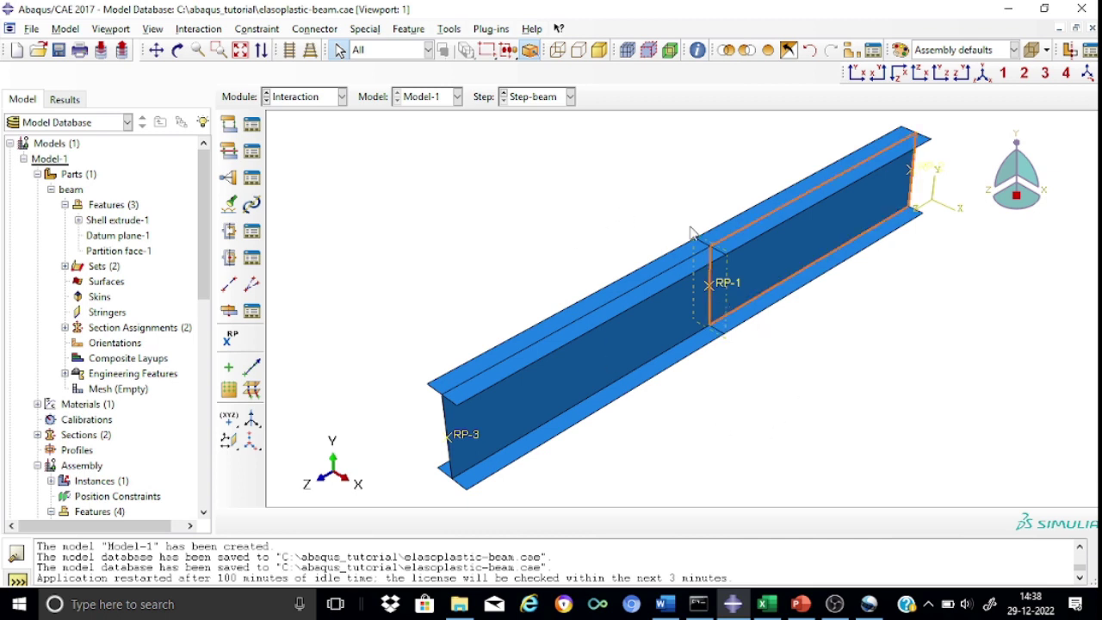
Remove the flange and web faces between RP-3 and mid-span from the display.
{"action": "left_click", "coordinate": [729, 290]}
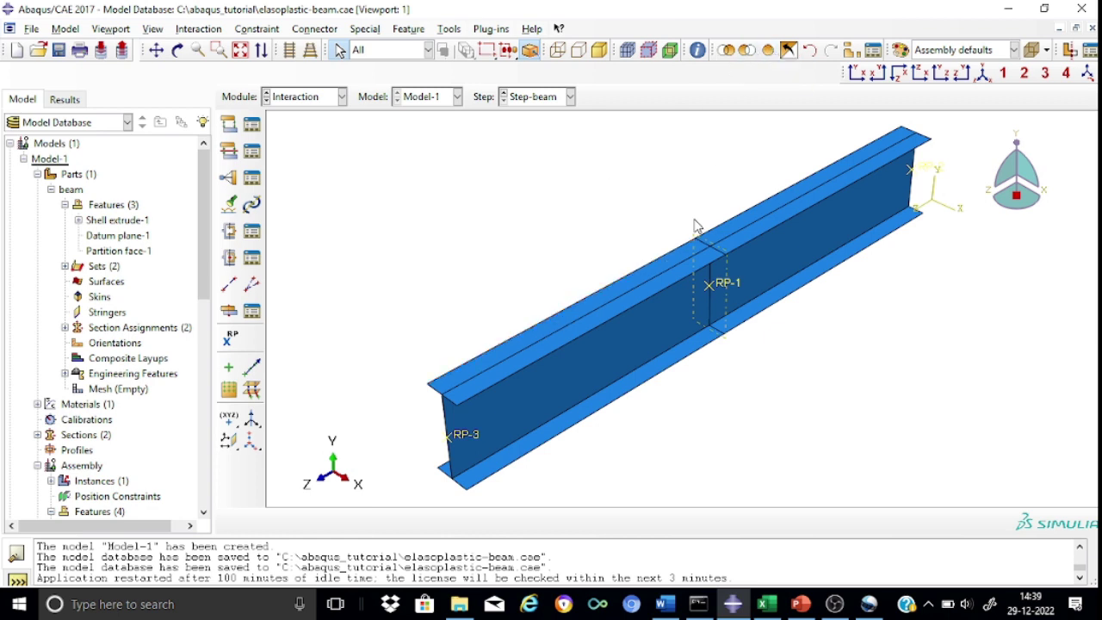
{"action": "left_click", "coordinate": [730, 284]}
{"action": "left_click", "coordinate": [747, 50]}
{"action": "left_click_drag", "start_coordinate": [493, 295], "coordinate": [644, 475]}
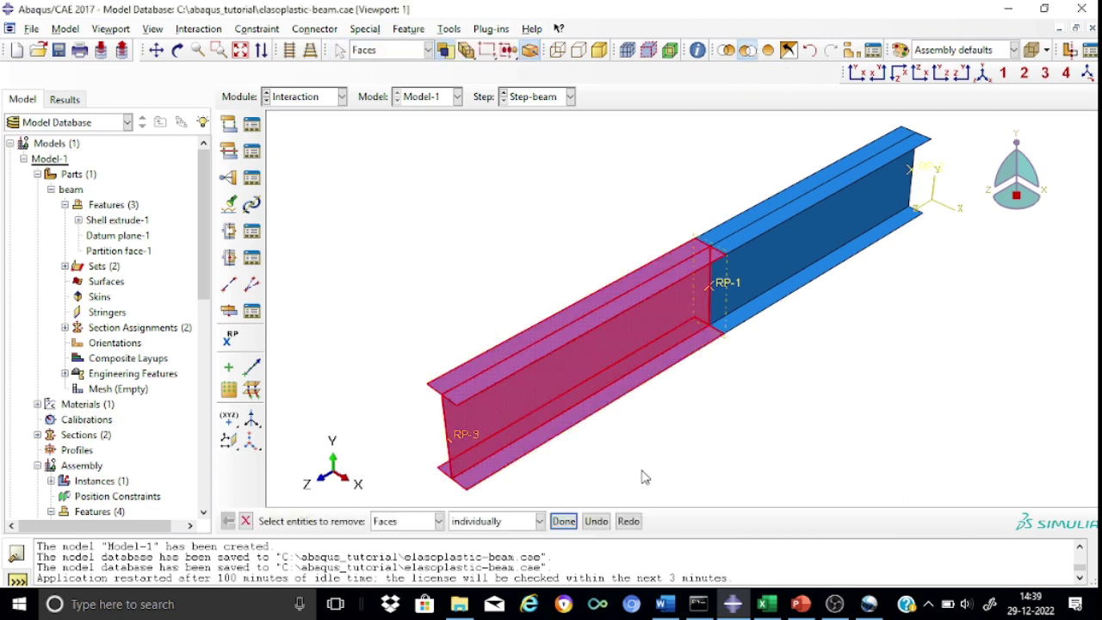
{"action": "left_click", "coordinate": [563, 521]}
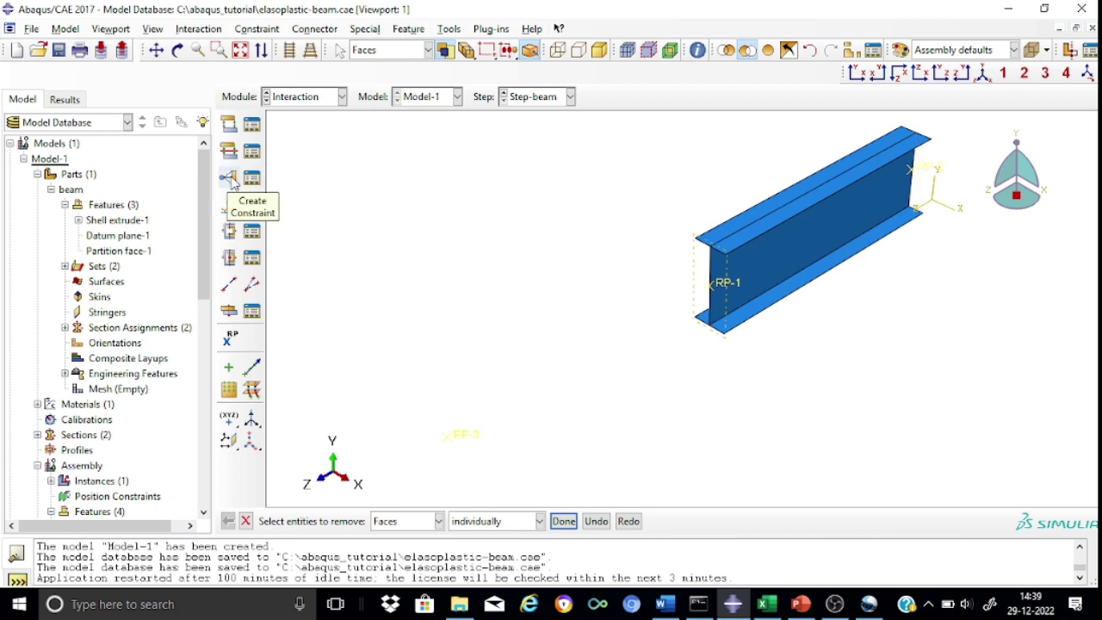
Create a coupling constraint named Constraint-RP-1 with the mid-span reference point RP-1 as its control point.
{"action": "left_click", "coordinate": [230, 179]}
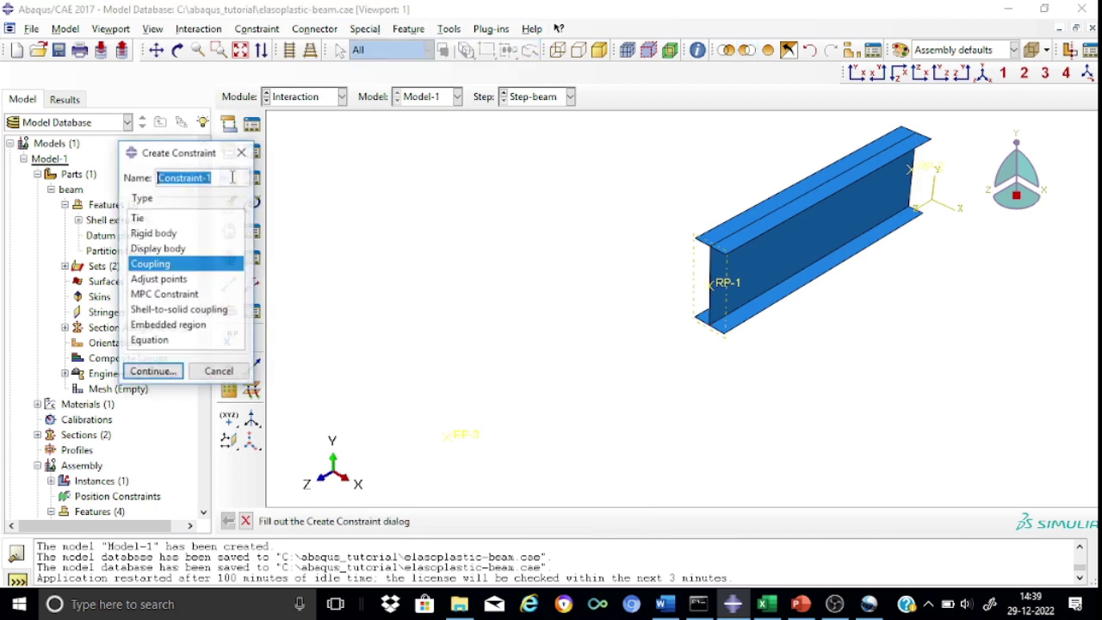
{"action": "left_click", "coordinate": [219, 173]}
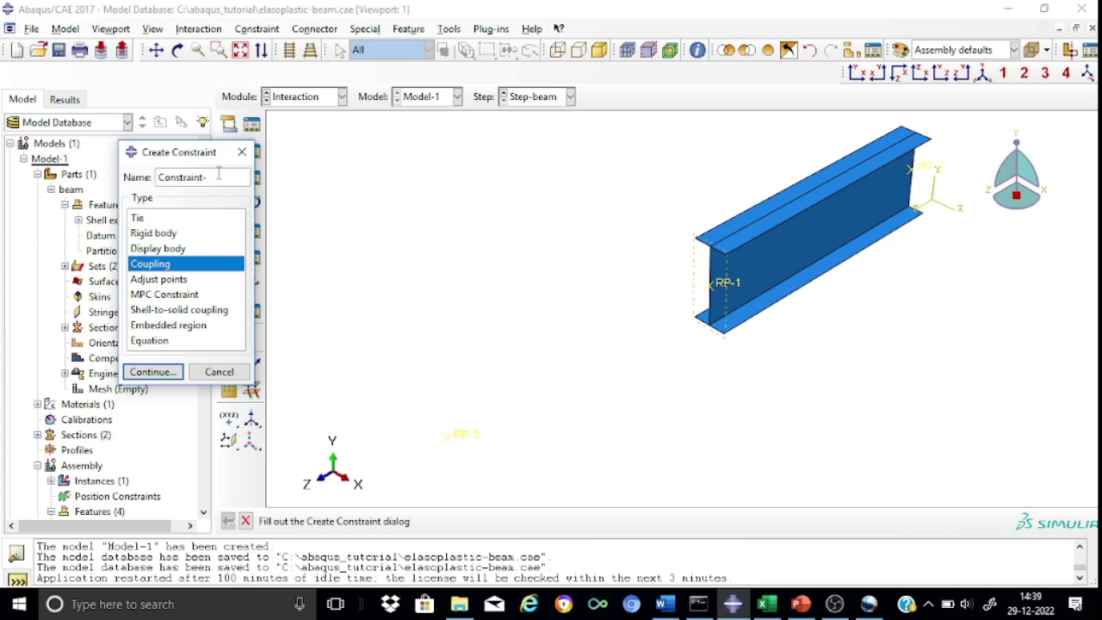
{"action": "type", "text": "RP-1"}
{"action": "left_click", "coordinate": [151, 372]}
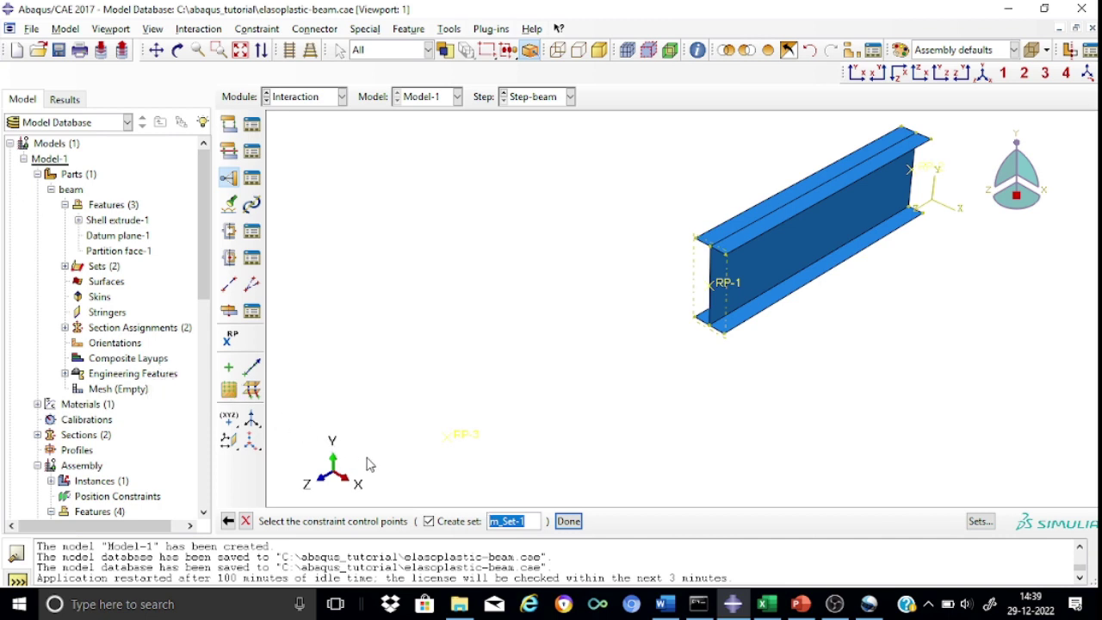
{"action": "left_click", "coordinate": [727, 284]}
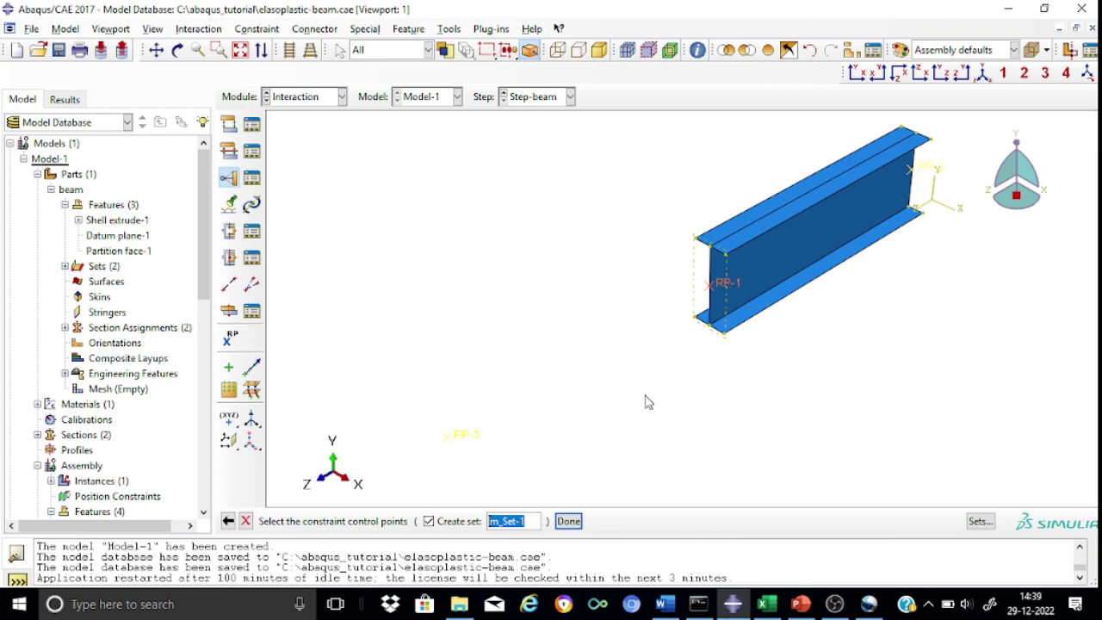
{"action": "left_click", "coordinate": [569, 521]}
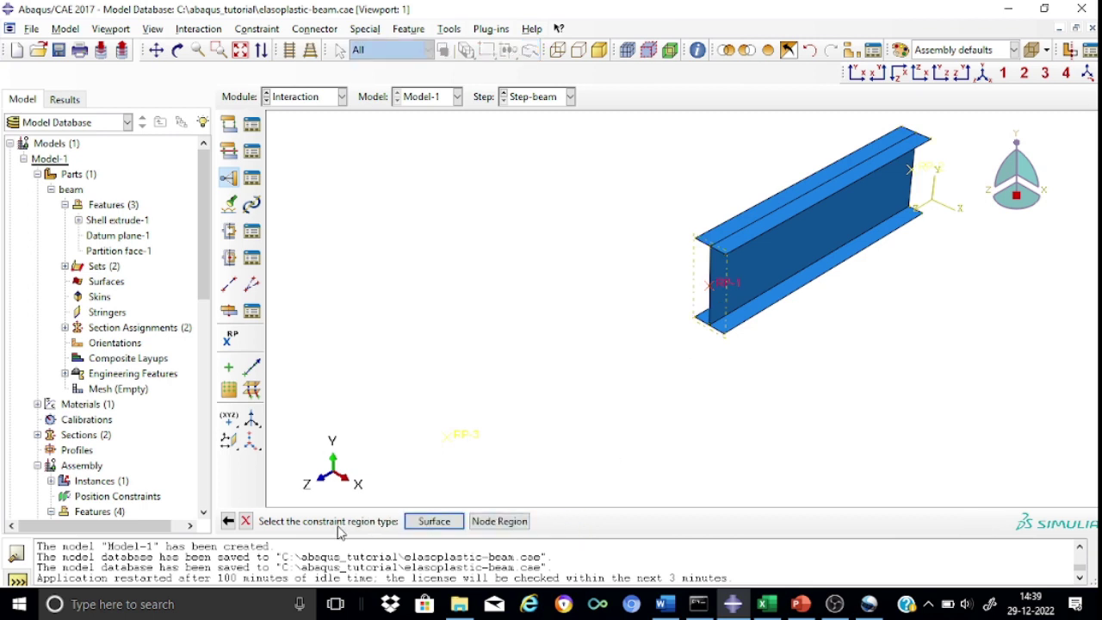
Assign the mid-span section's flange and web edges as the node region of a kinematic coupling constraining all six degrees of freedom.
{"action": "left_click", "coordinate": [498, 523]}
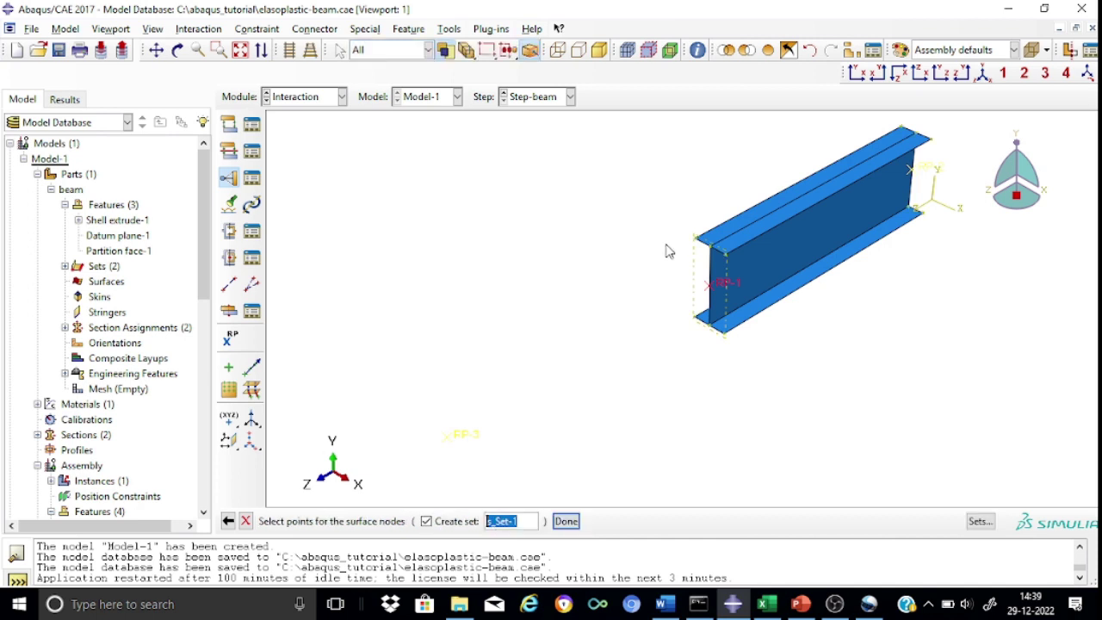
{"action": "scroll", "coordinate": [829, 355], "scroll_direction": "down", "scroll_amount": 2}
{"action": "scroll", "coordinate": [830, 355], "scroll_direction": "up", "scroll_amount": 5}
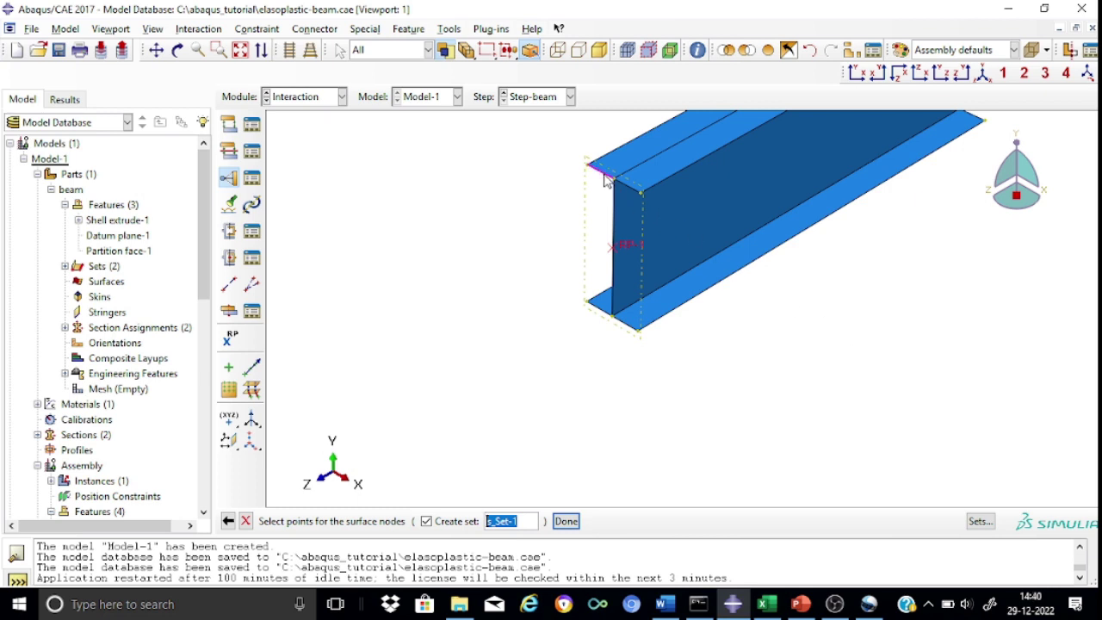
{"action": "left_click", "coordinate": [633, 196], "text": "shift"}
{"action": "left_click", "coordinate": [613, 220], "text": "shift"}
{"action": "left_click", "coordinate": [627, 326], "text": "shift"}
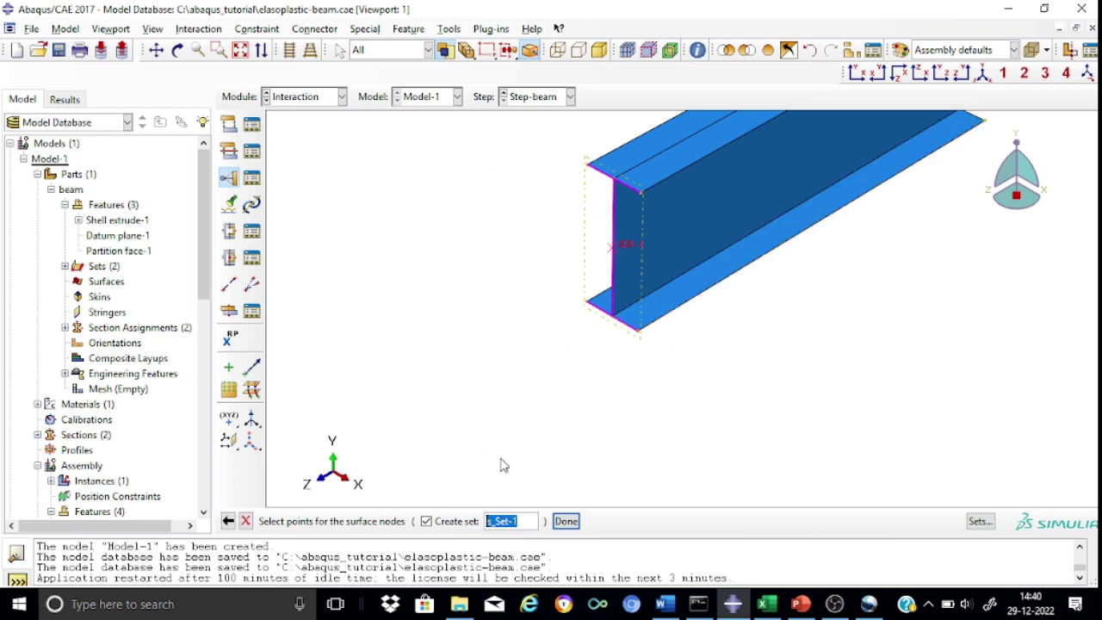
{"action": "left_click", "coordinate": [566, 520]}
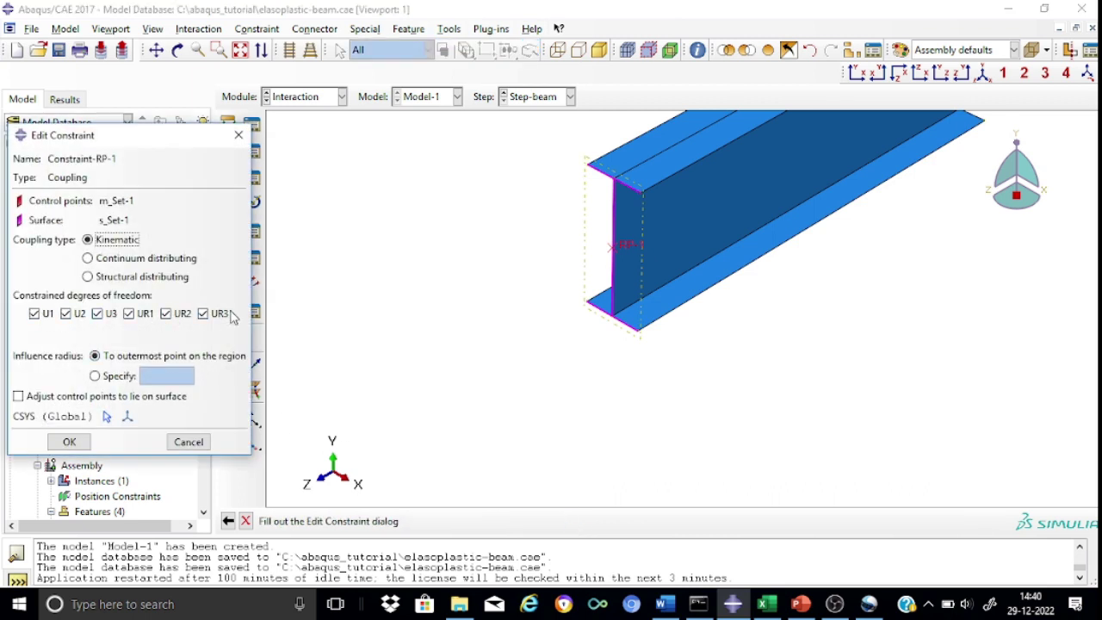
{"action": "left_click", "coordinate": [74, 442]}
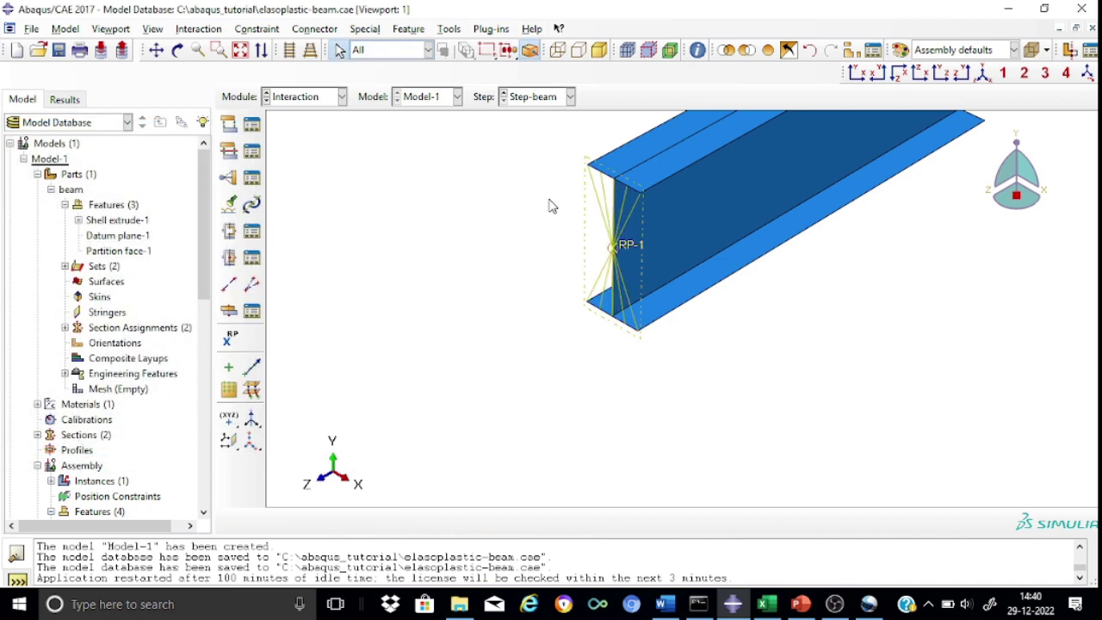
Check the list of coupling constraints defined for the three reference points.
{"action": "left_click", "coordinate": [648, 179]}
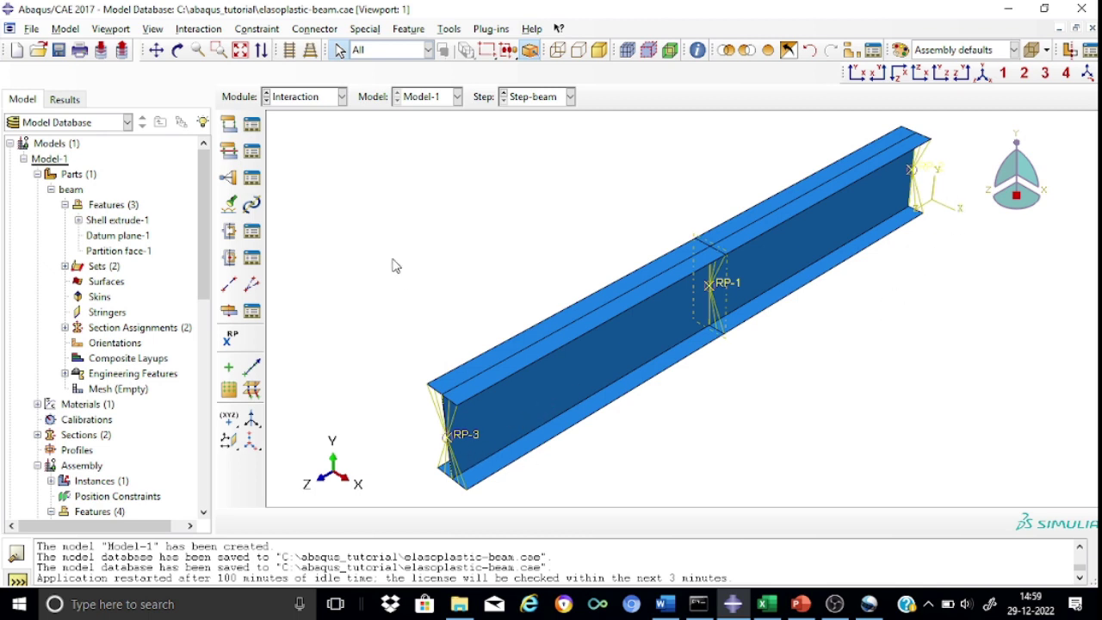
{"action": "left_click", "coordinate": [252, 177]}
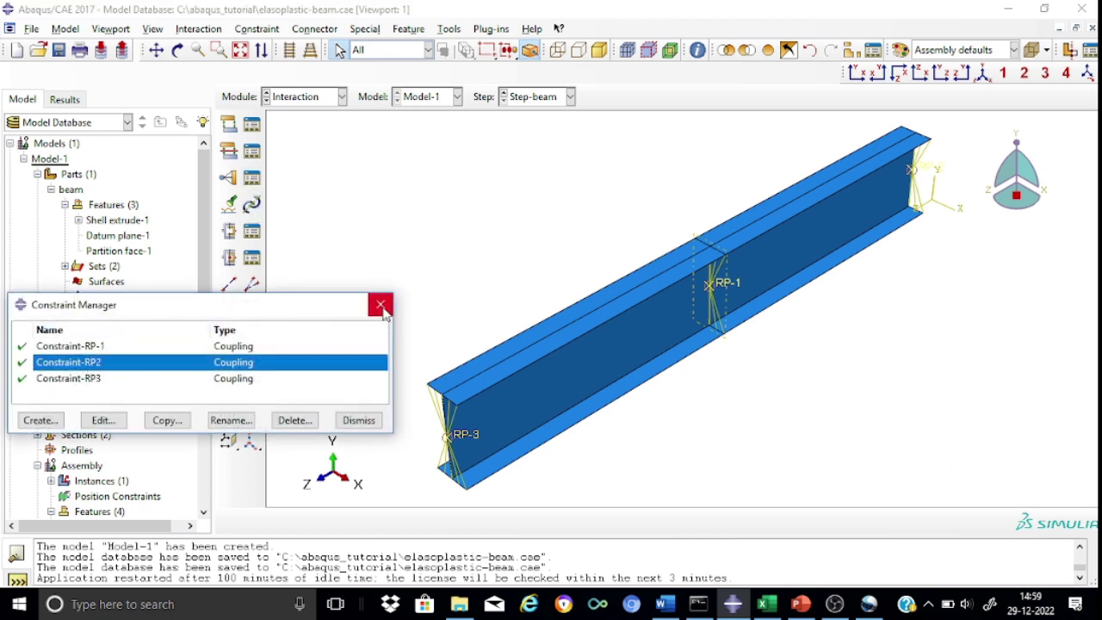
{"action": "left_click", "coordinate": [380, 305]}
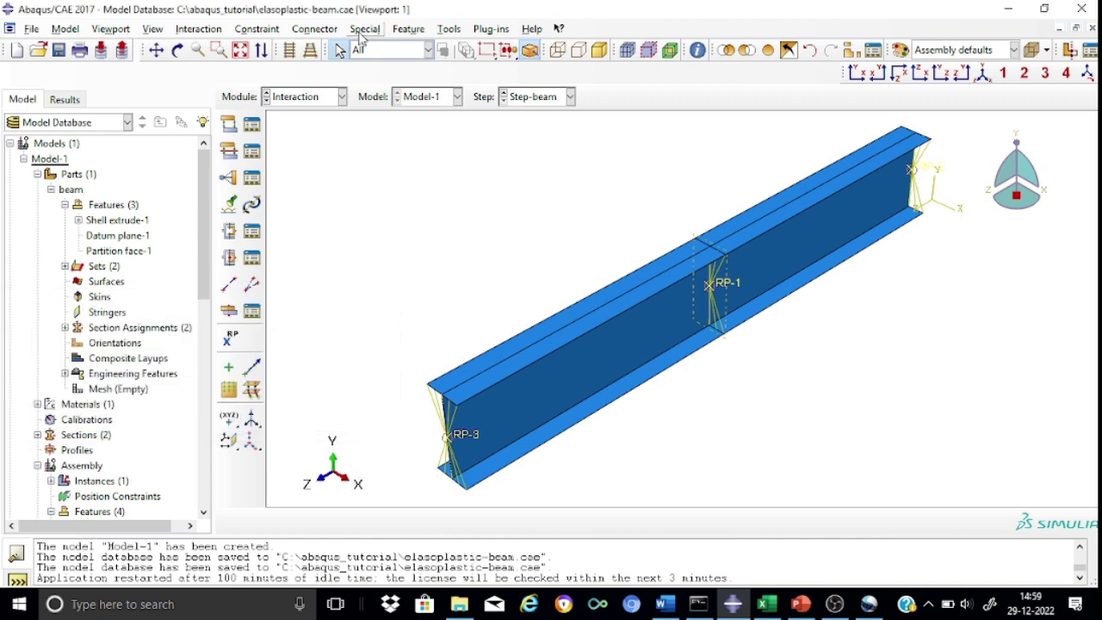
In the Load module, create a Displacement/Rotation boundary condition named BC-pinned in the Initial step.
{"action": "left_click", "coordinate": [341, 96]}
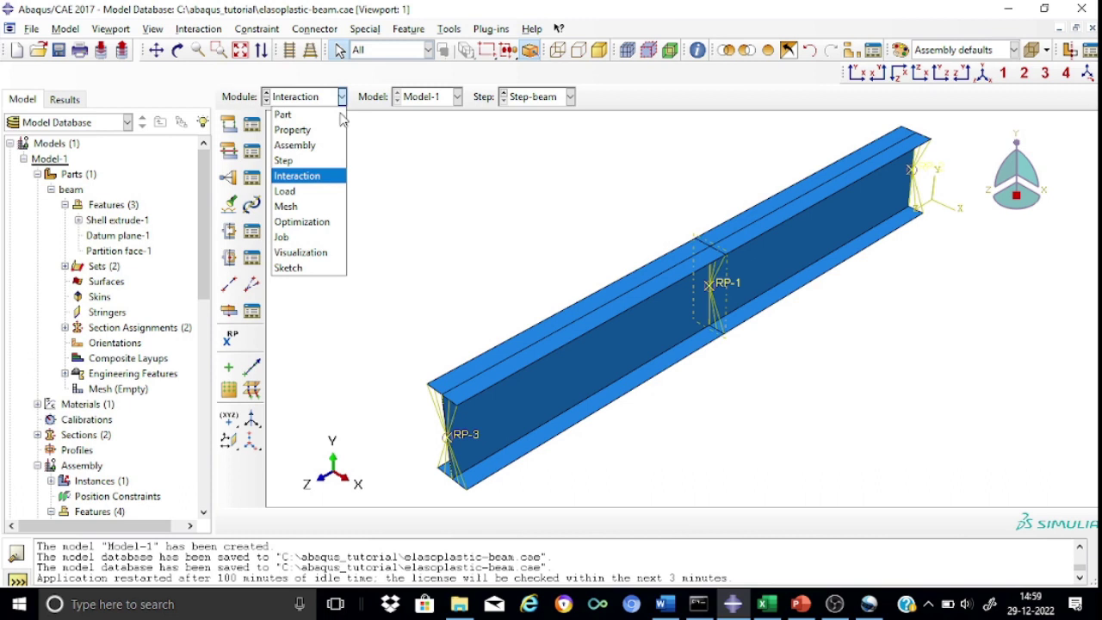
{"action": "left_click", "coordinate": [315, 197]}
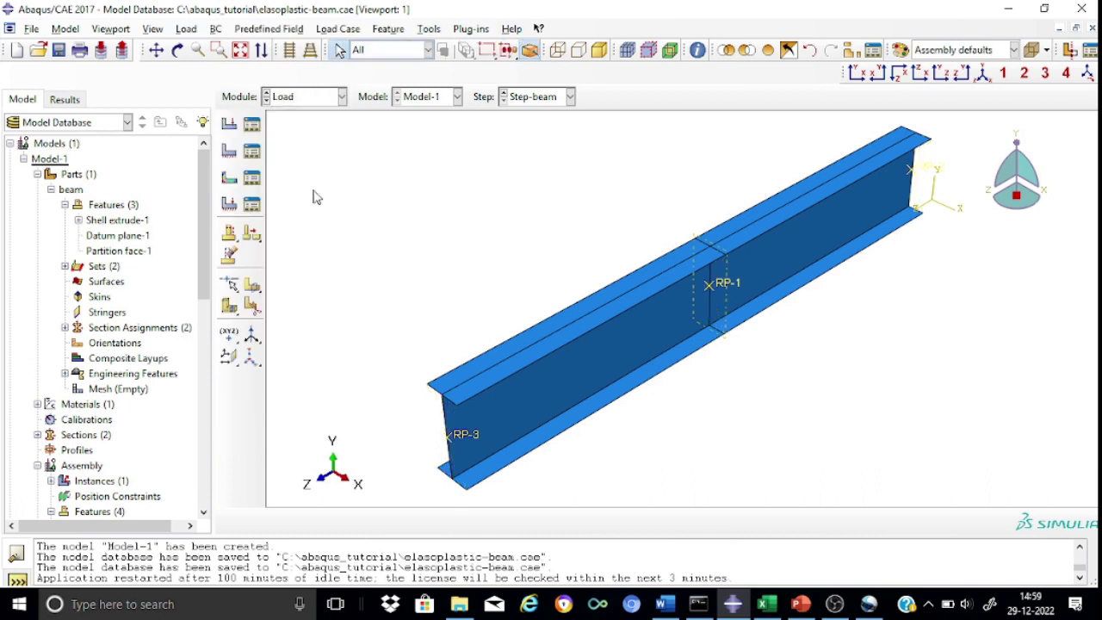
{"action": "left_click", "coordinate": [229, 151]}
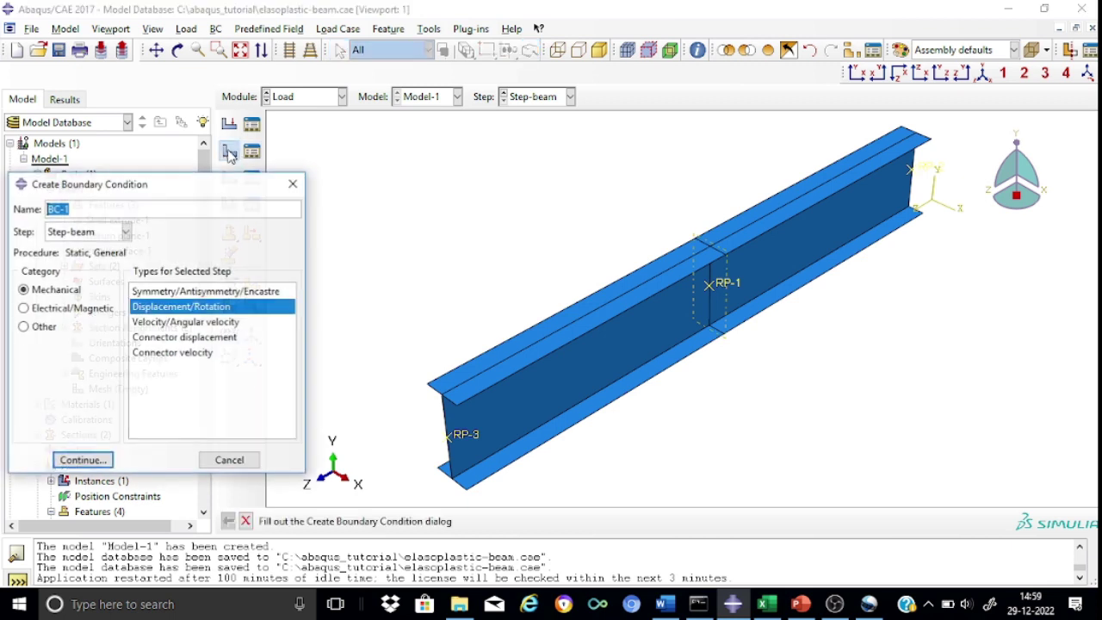
{"action": "left_click", "coordinate": [78, 208]}
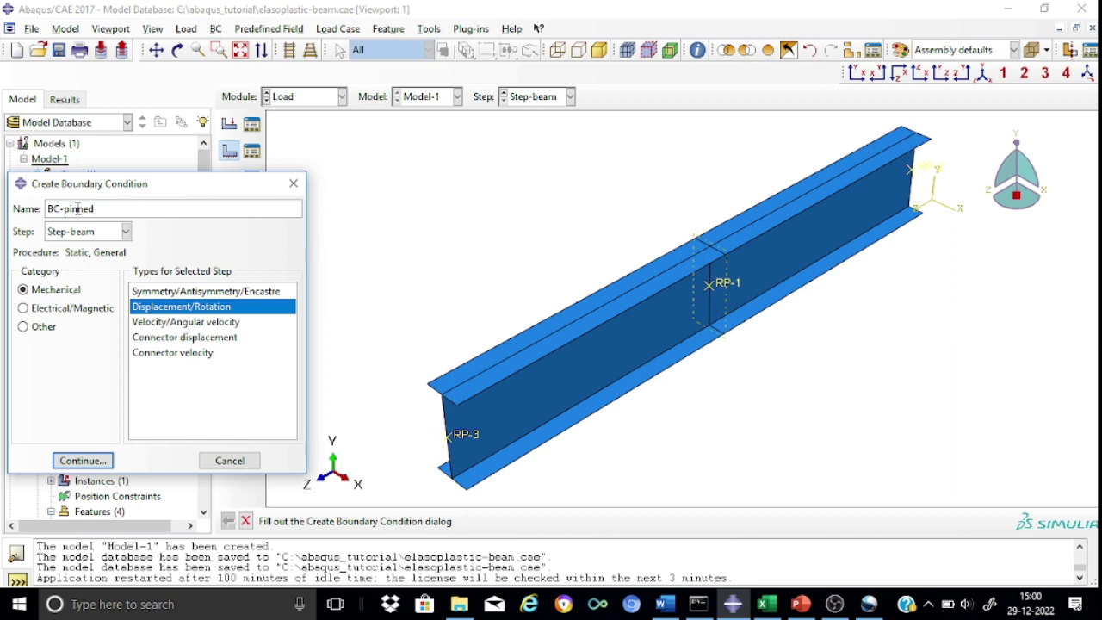
{"action": "left_click", "coordinate": [125, 231]}
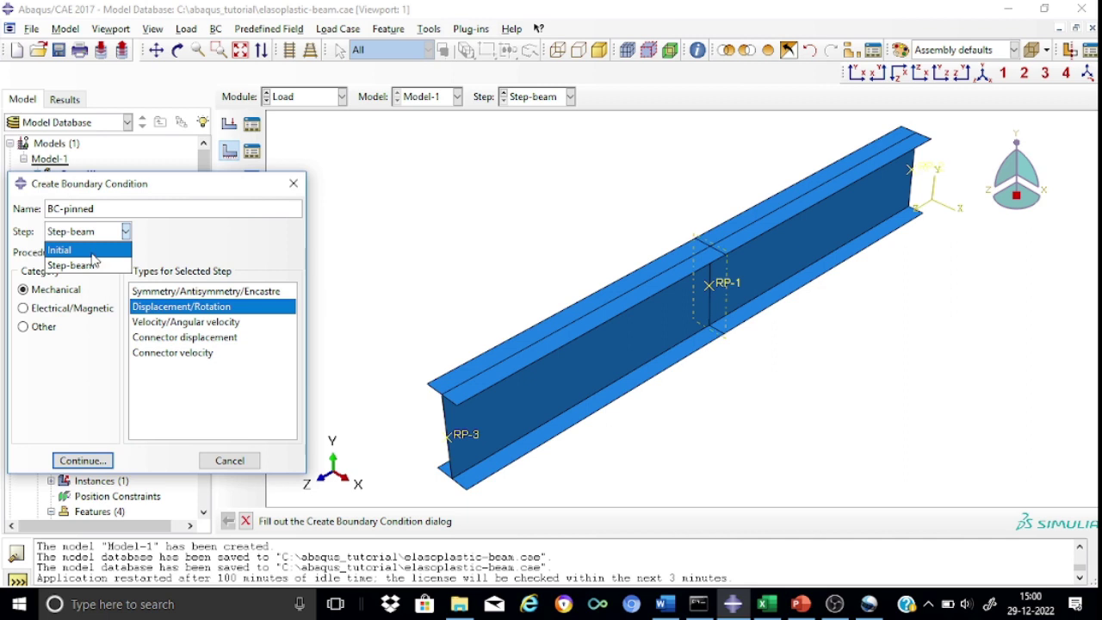
{"action": "left_click", "coordinate": [92, 252]}
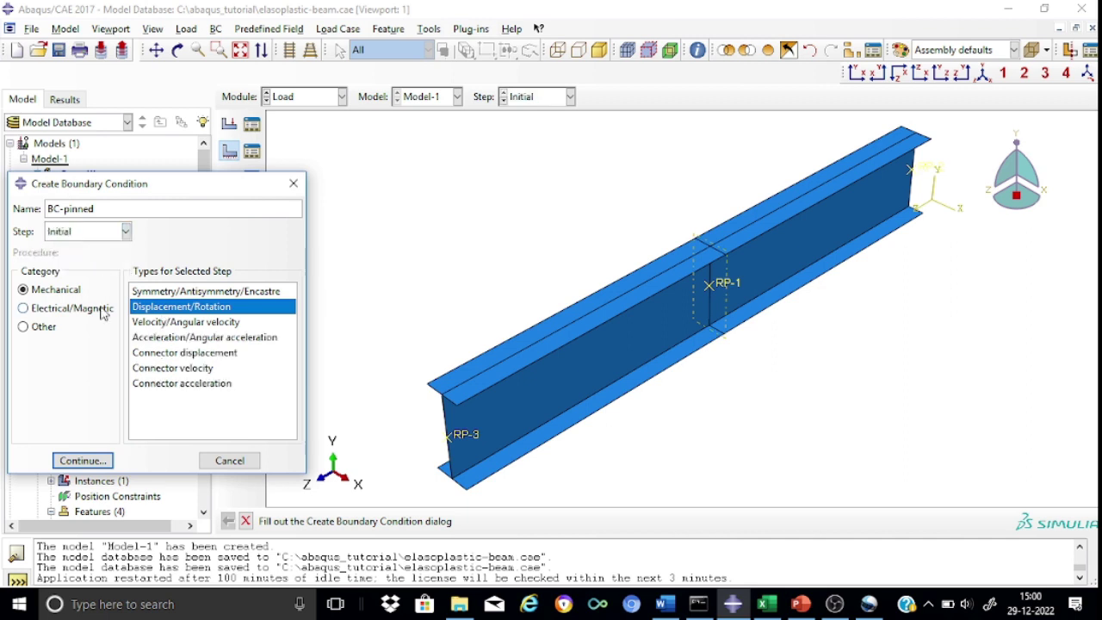
{"action": "left_click", "coordinate": [82, 461]}
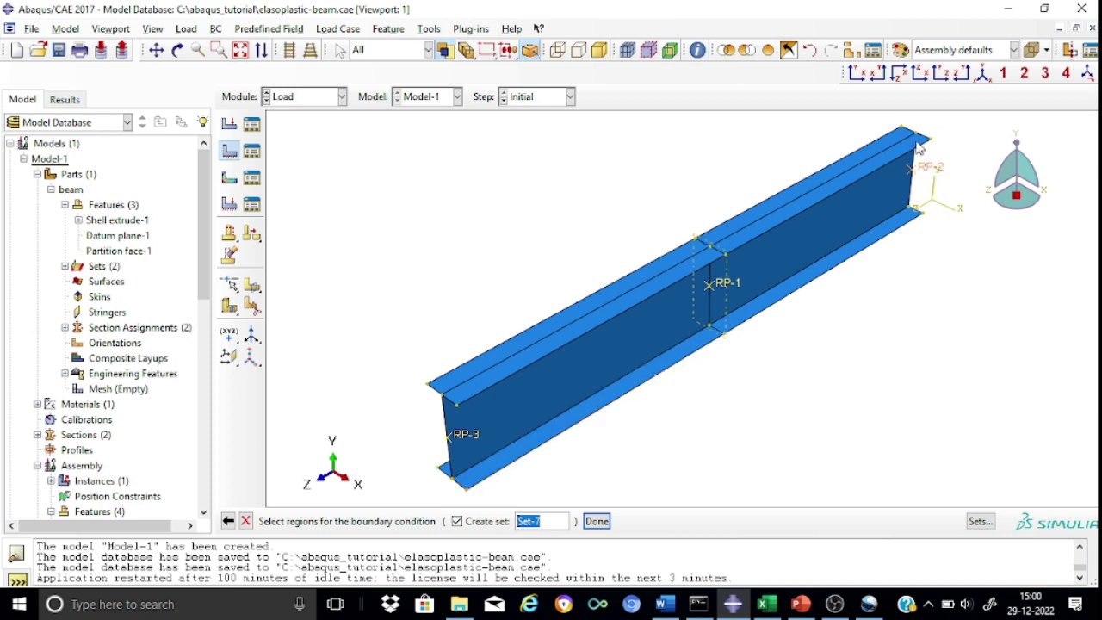
Apply BC-pinned to the far-end reference point RP-2 and restrain U1, U2 and U3.
{"action": "left_click", "coordinate": [928, 177]}
{"action": "left_click", "coordinate": [596, 521]}
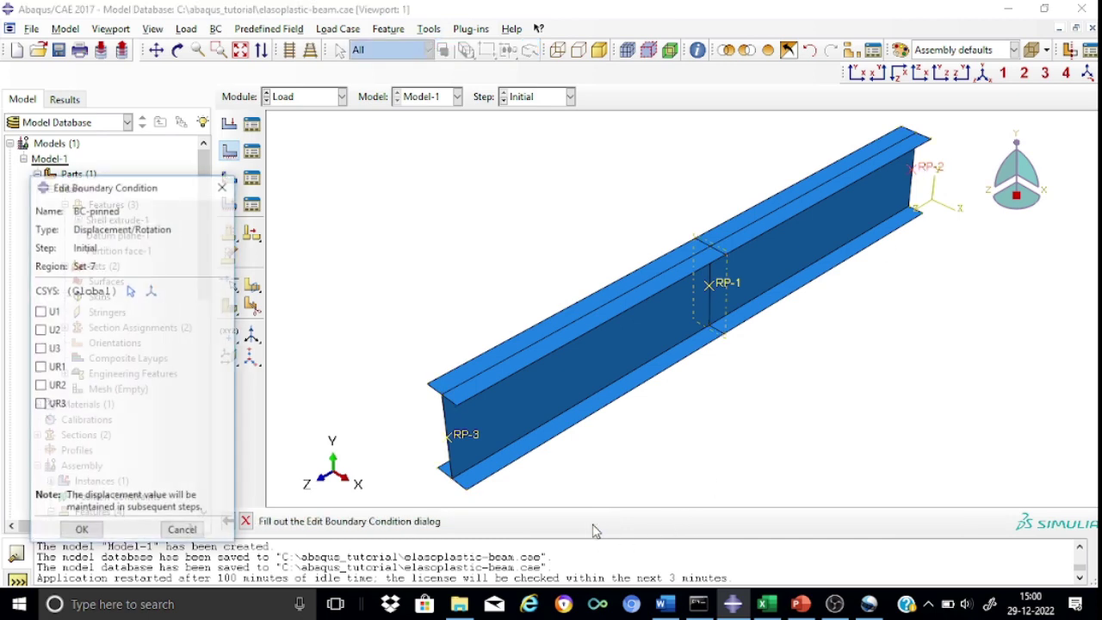
{"action": "left_click", "coordinate": [40, 312]}
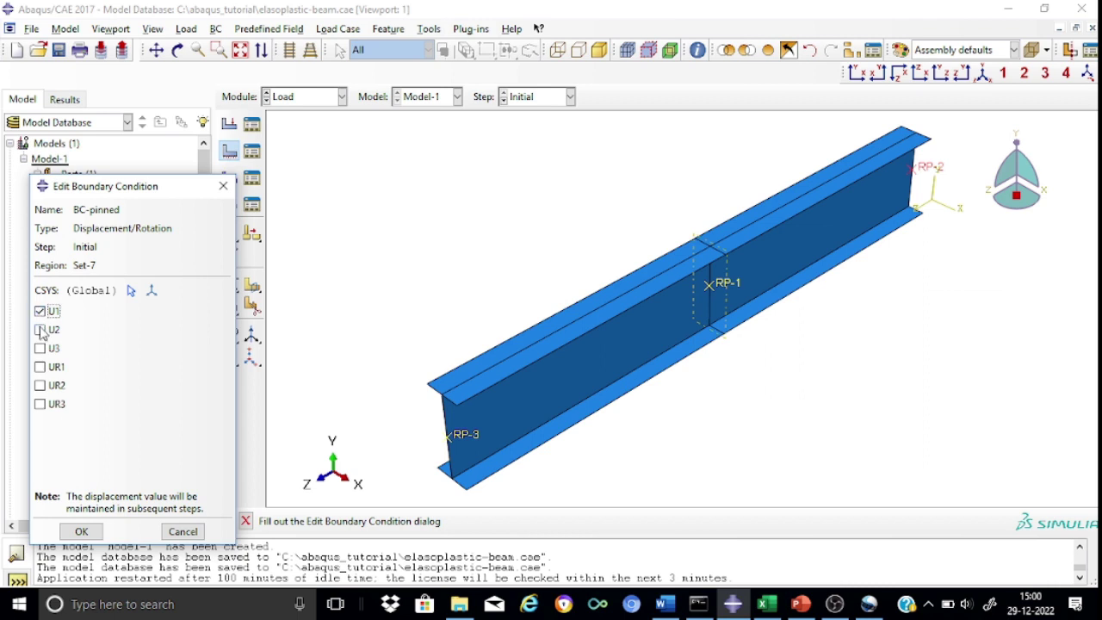
{"action": "left_click", "coordinate": [40, 330]}
{"action": "left_click", "coordinate": [41, 349]}
{"action": "left_click", "coordinate": [80, 531]}
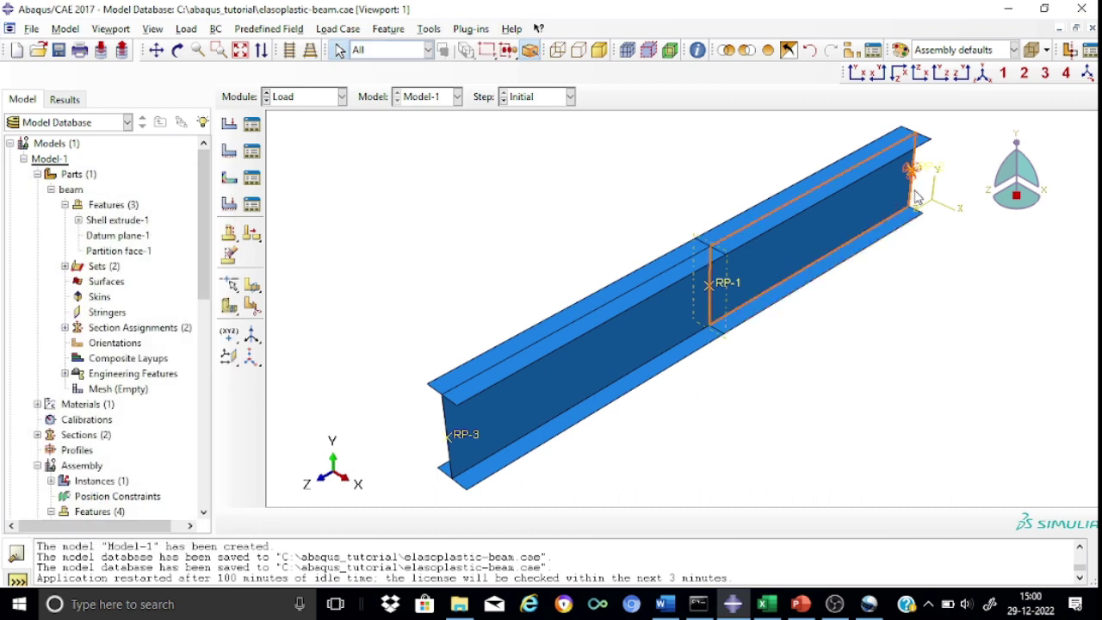
Create a Displacement/Rotation boundary condition named BC-roller in the Initial step at reference point RP-3, restraining U1 and U2.
{"action": "left_click", "coordinate": [229, 152]}
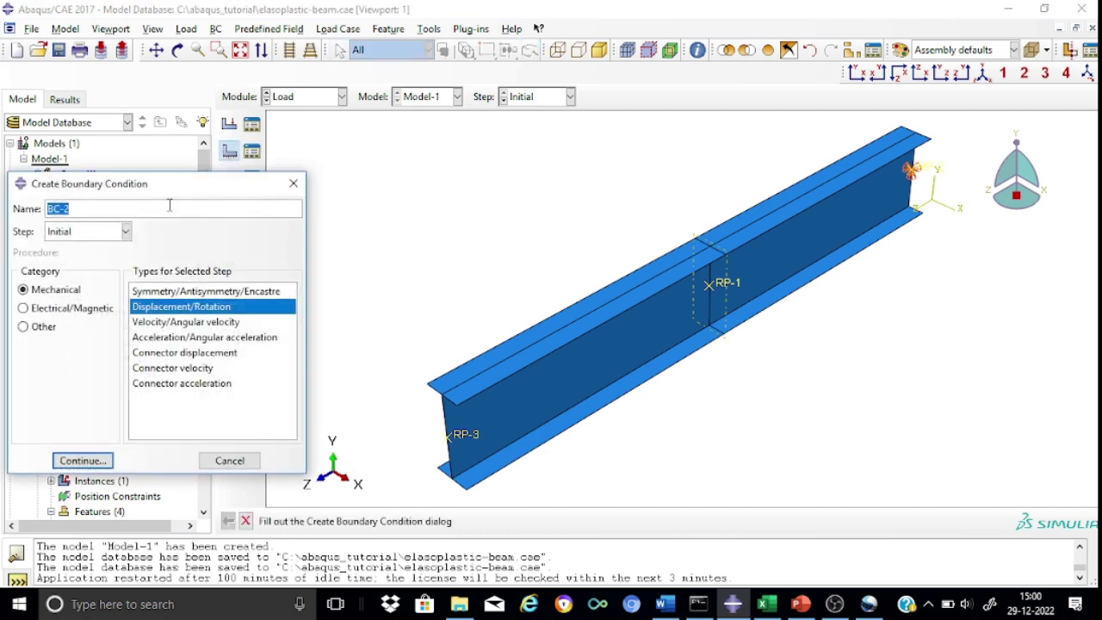
{"action": "left_click", "coordinate": [78, 212]}
{"action": "left_click", "coordinate": [86, 463]}
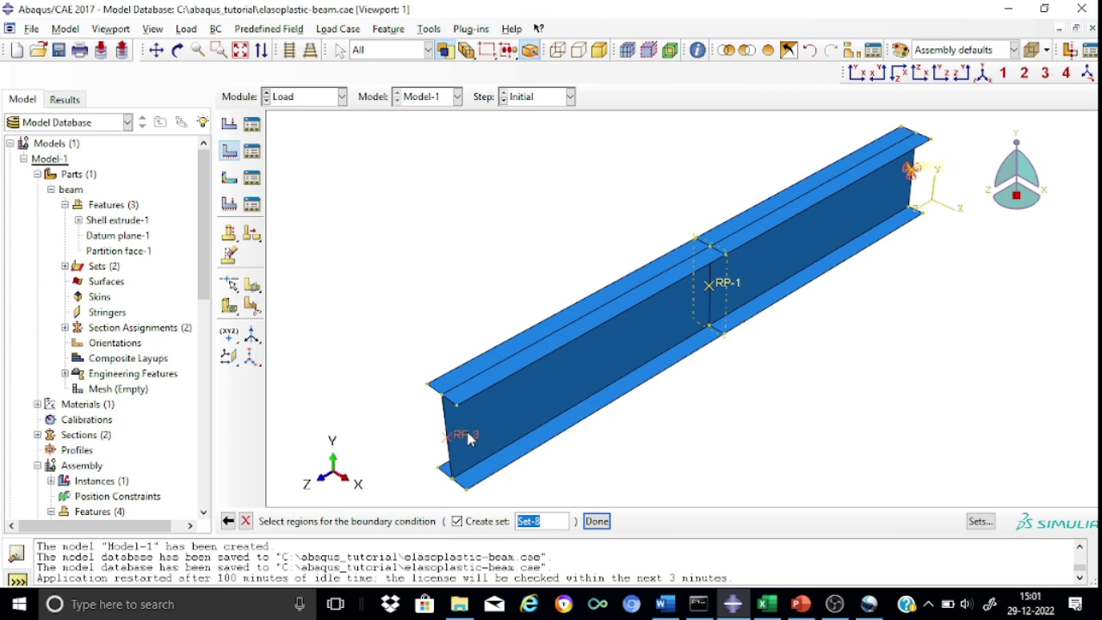
{"action": "left_click", "coordinate": [469, 437]}
{"action": "left_click", "coordinate": [598, 521]}
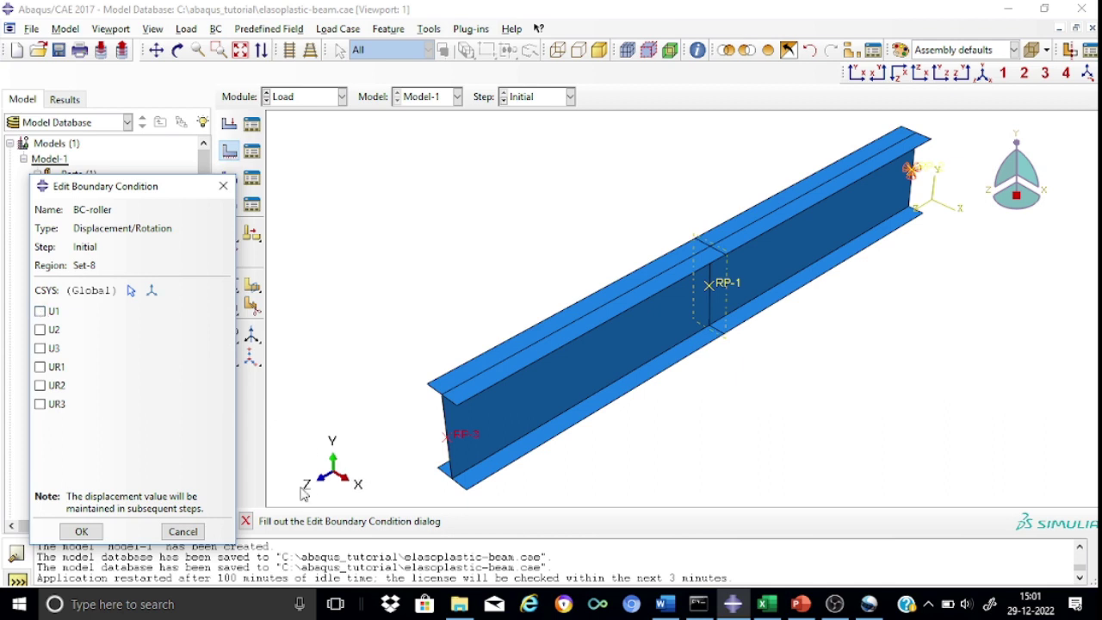
{"action": "left_click", "coordinate": [40, 311]}
{"action": "left_click", "coordinate": [40, 328]}
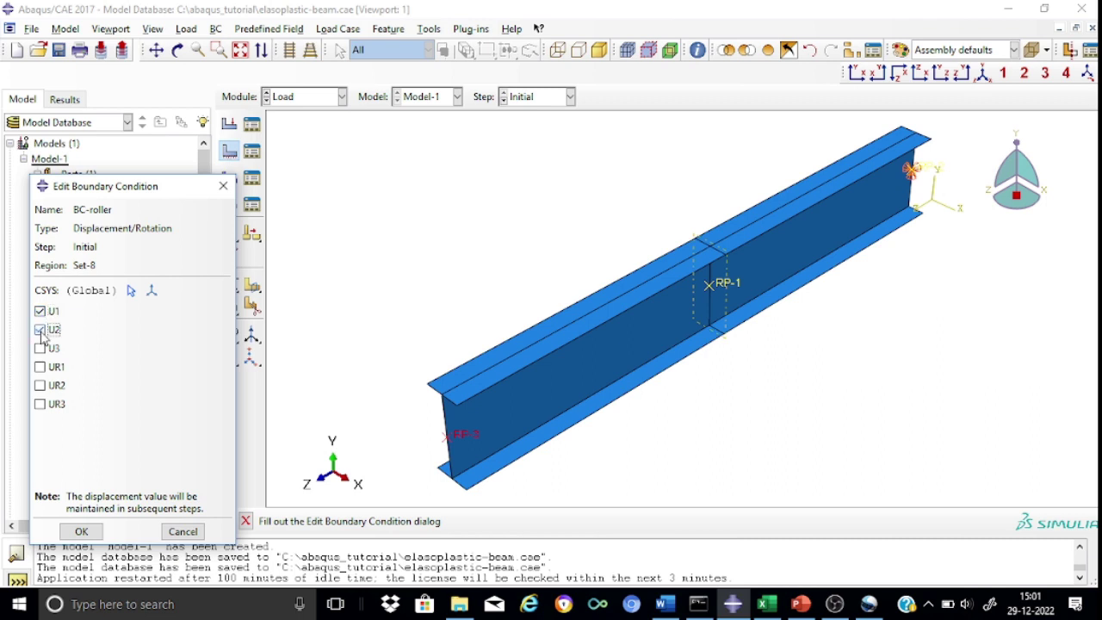
{"action": "left_click", "coordinate": [78, 532]}
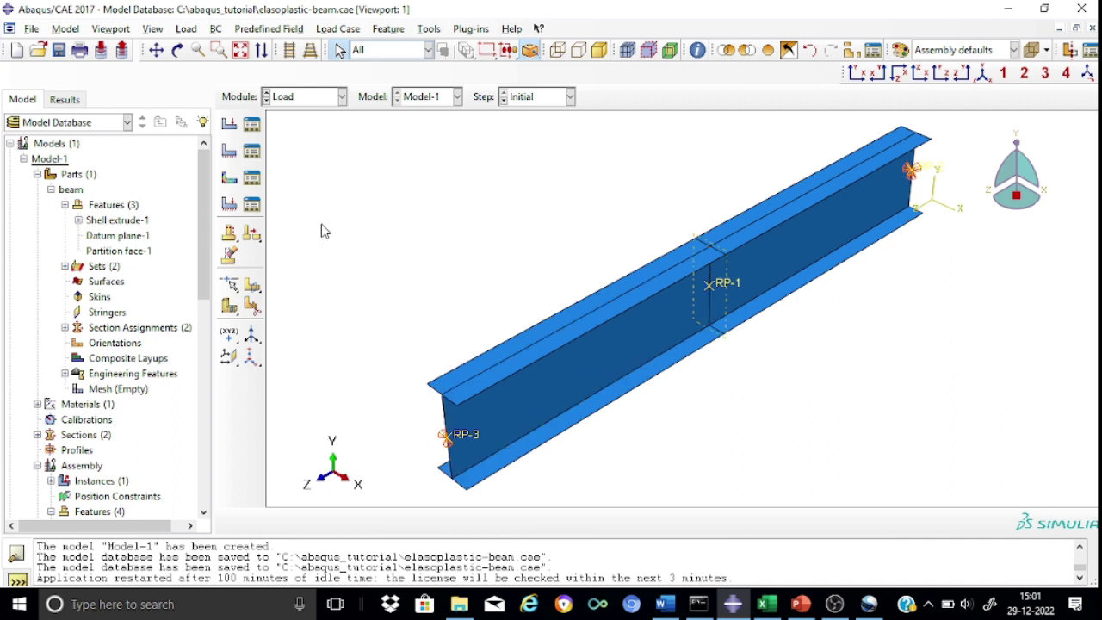
Create a mechanical Concentrated force load named Load-RP1 in the Step-beam step.
{"action": "left_click", "coordinate": [252, 126]}
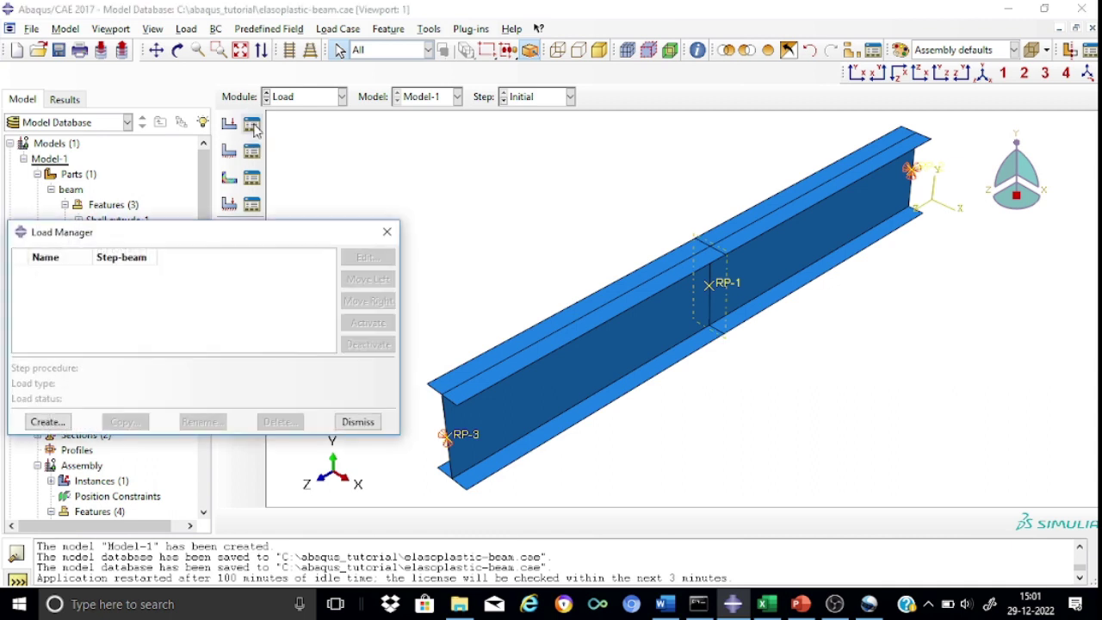
{"action": "left_click", "coordinate": [46, 421]}
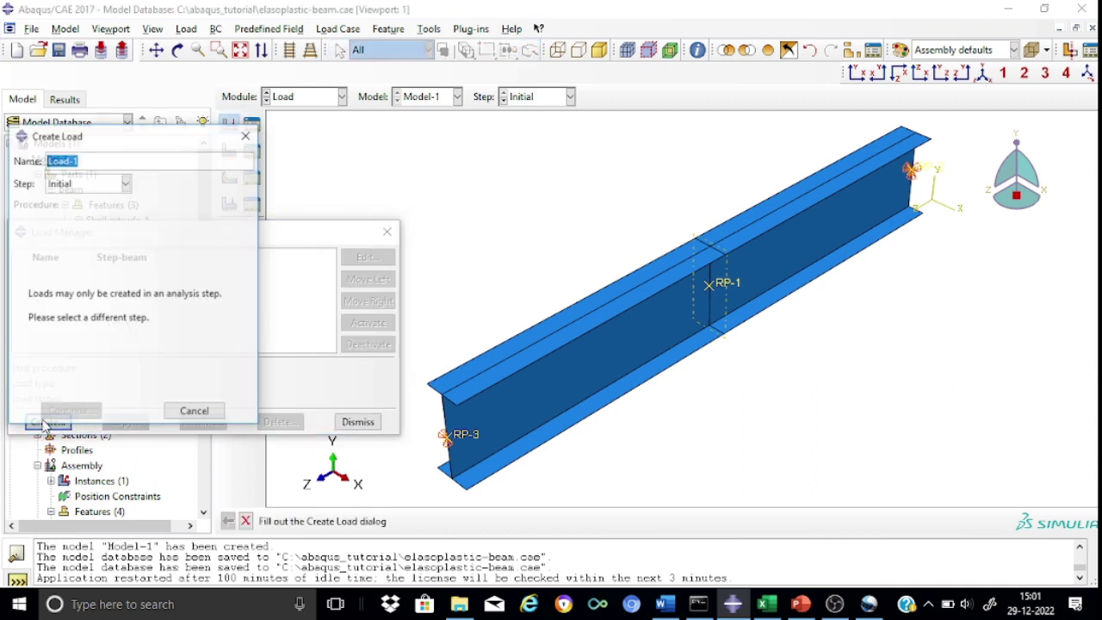
{"action": "left_click", "coordinate": [95, 160]}
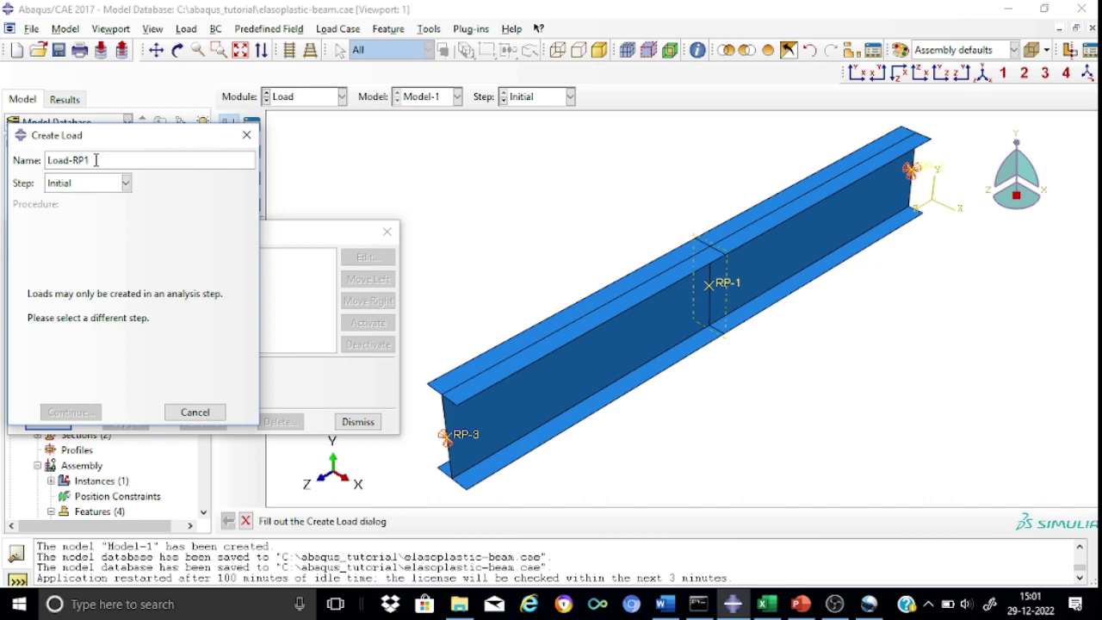
{"action": "left_click", "coordinate": [127, 184]}
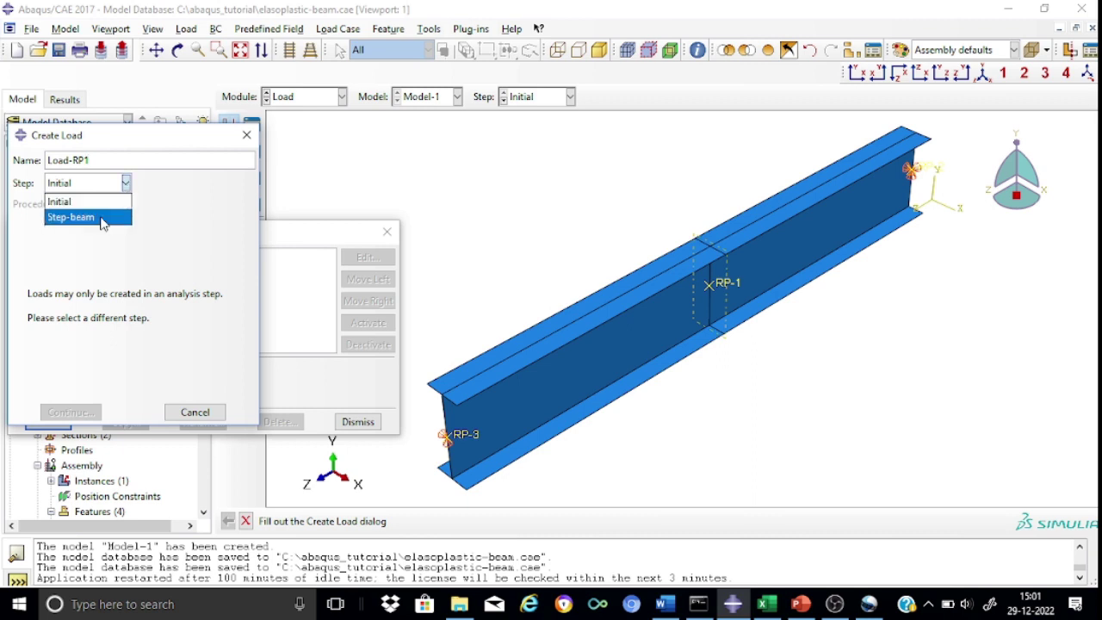
{"action": "left_click", "coordinate": [86, 217]}
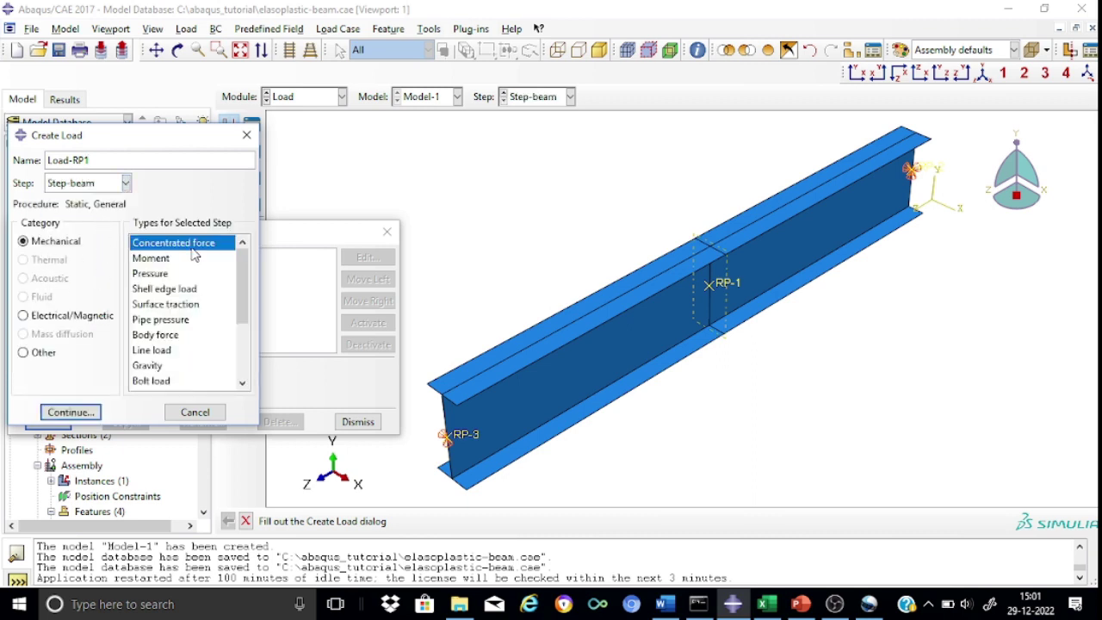
{"action": "left_click", "coordinate": [86, 413]}
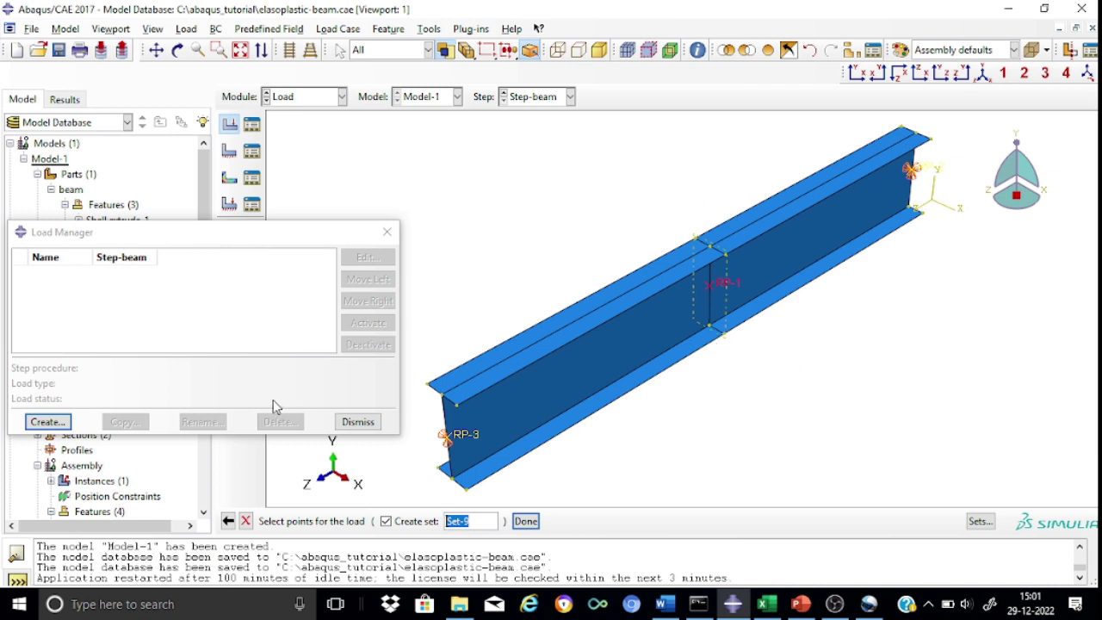
Apply Load-RP1 to the mid-span reference point RP-1 with a CF2 value of -800000.
{"action": "left_click", "coordinate": [386, 234]}
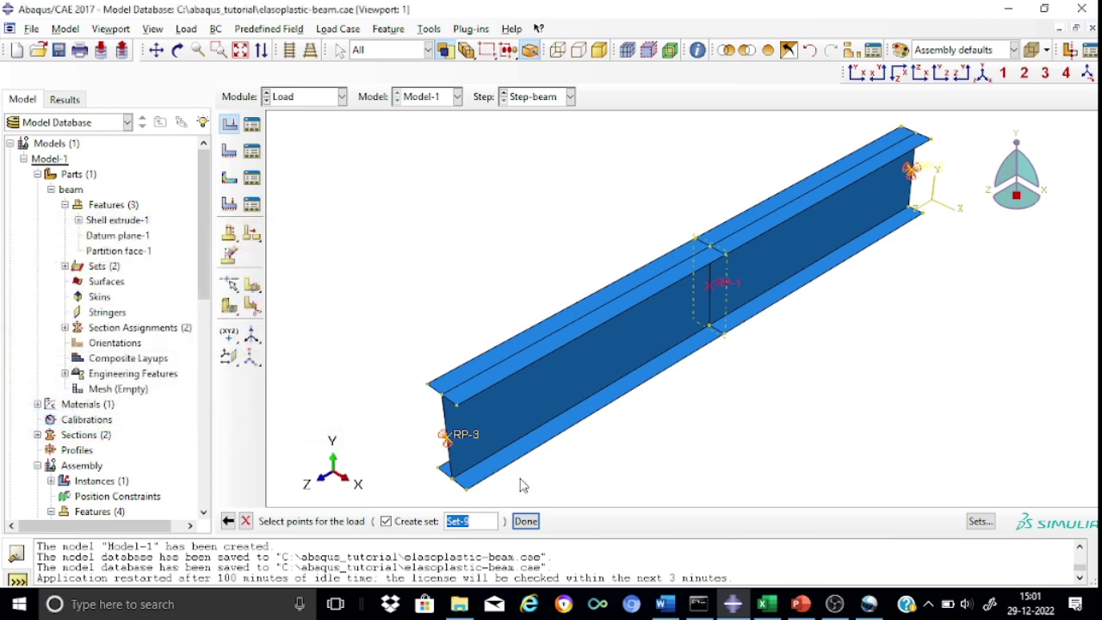
{"action": "left_click", "coordinate": [526, 522]}
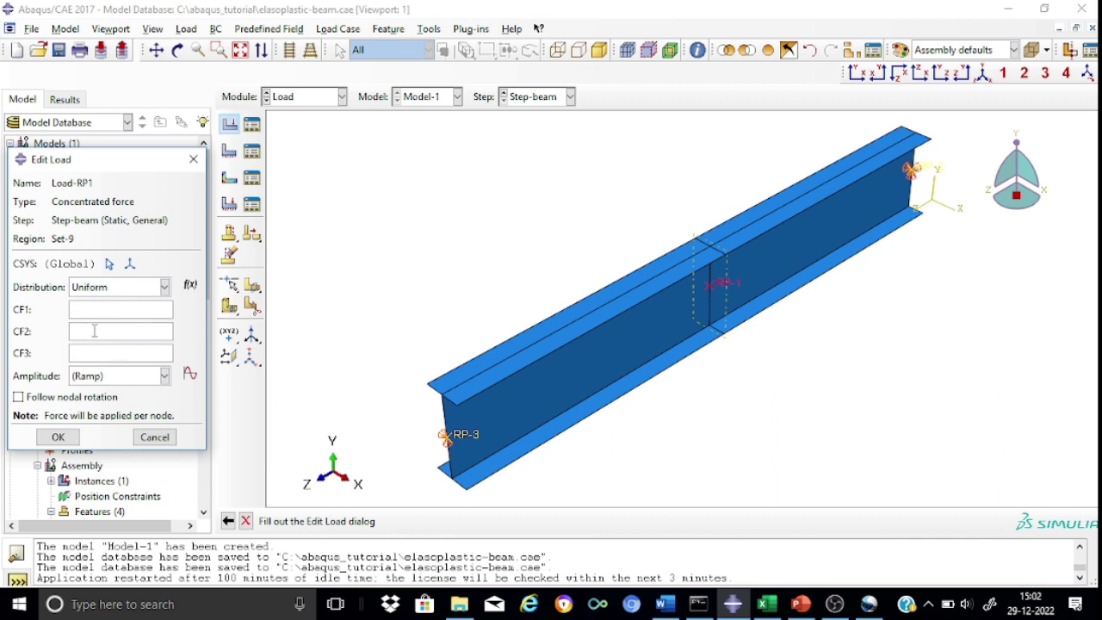
{"action": "type", "text": "-800000"}
Create a Tabular amplitude named Amp-triangle for the load.
{"action": "left_click", "coordinate": [164, 378]}
{"action": "left_click", "coordinate": [164, 379]}
{"action": "left_click", "coordinate": [190, 374]}
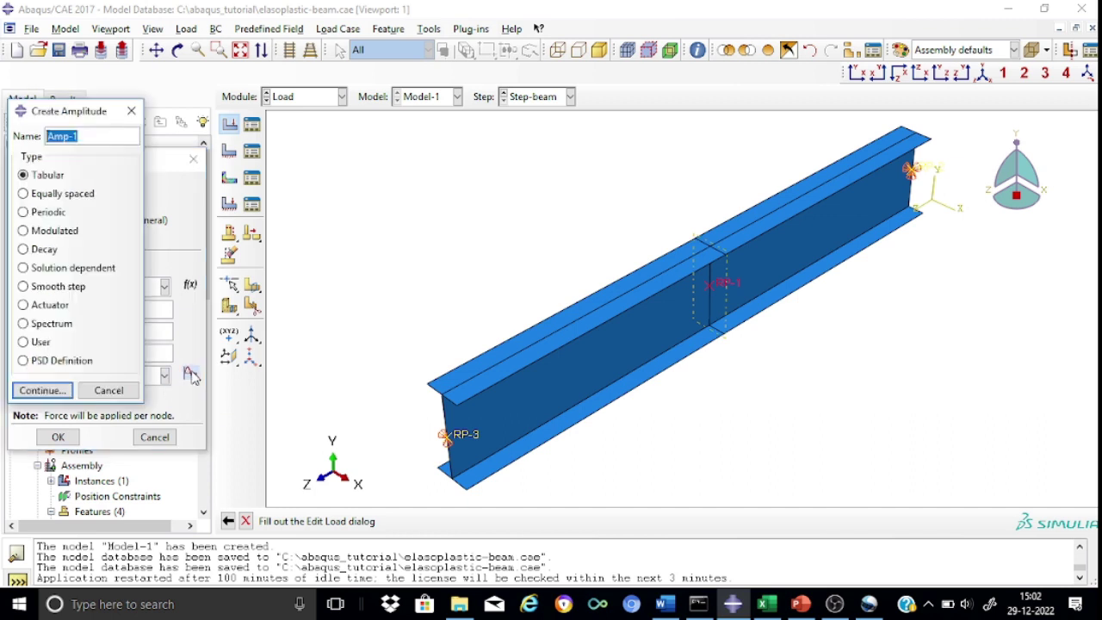
{"action": "left_click", "coordinate": [86, 136]}
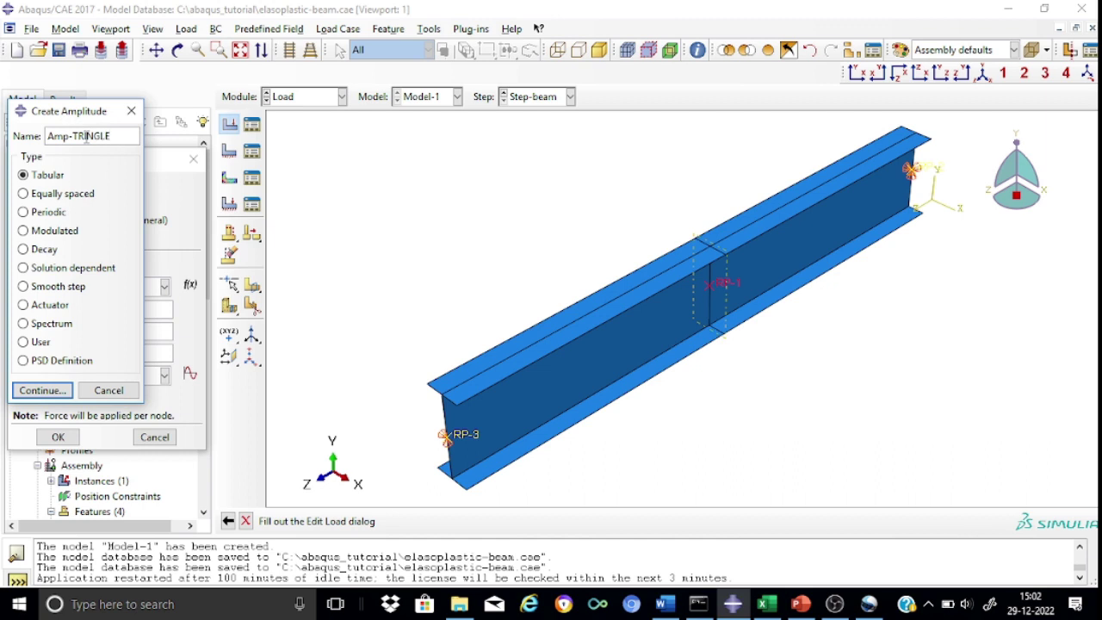
{"action": "key", "text": "BackSpace"}
{"action": "key", "text": "BackSpace"}
{"action": "key", "text": "BackSpace"}
{"action": "key", "text": "BackSpace"}
{"action": "key", "text": "BackSpace"}
{"action": "left_click", "coordinate": [41, 390]}
Define the Amp-triangle data with amplitude 0 at time 0 and amplitude 1 at time 1.
{"action": "left_click", "coordinate": [76, 307]}
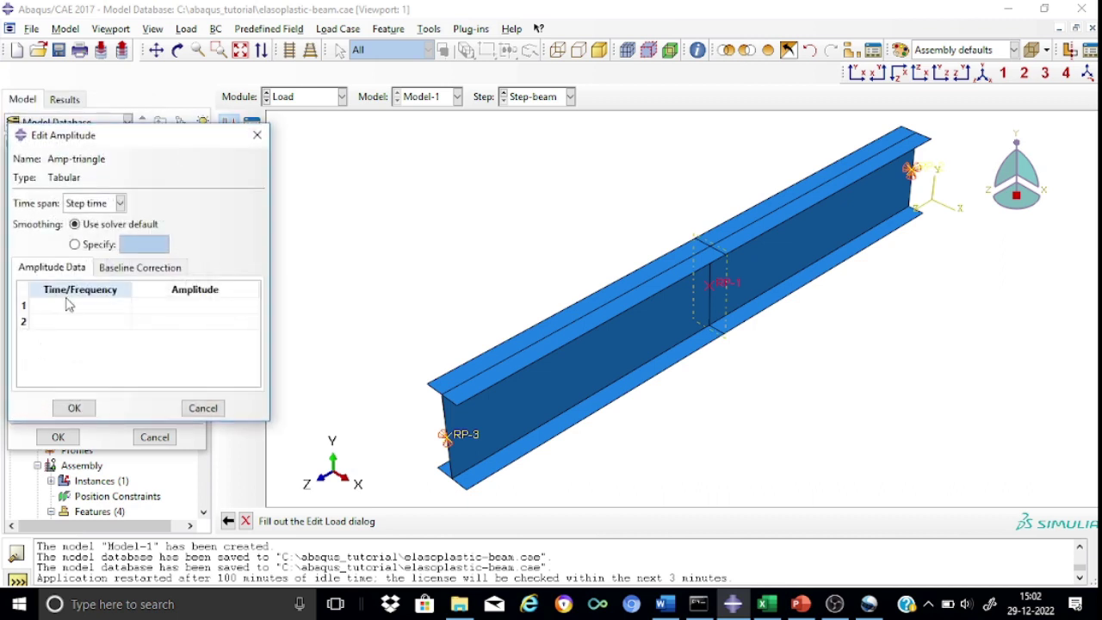
{"action": "left_click", "coordinate": [76, 305]}
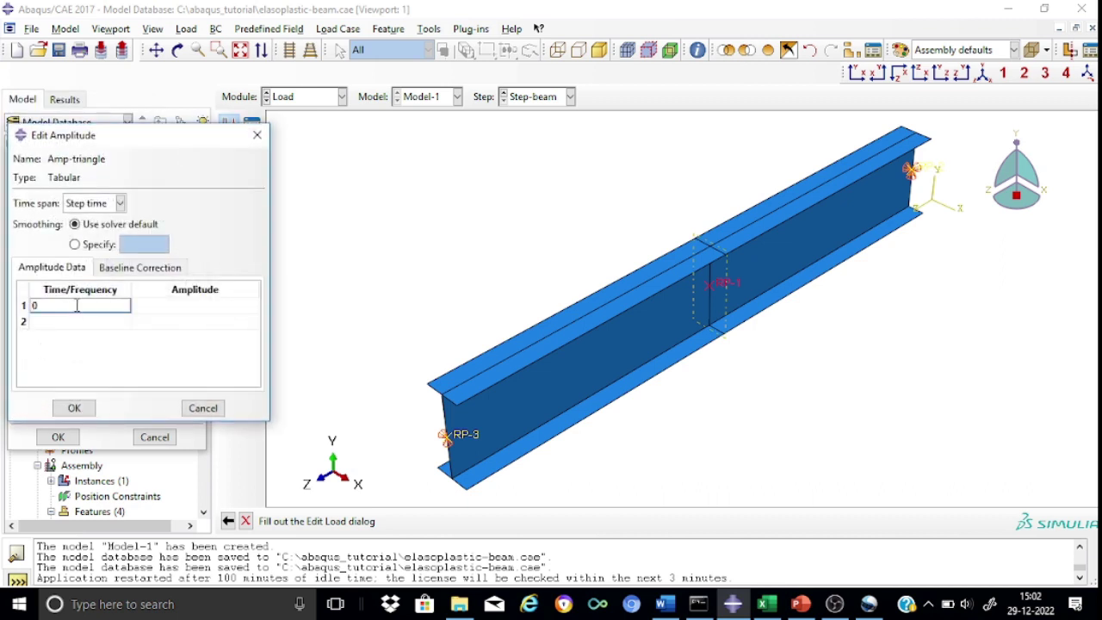
{"action": "type", "text": "0"}
{"action": "left_click", "coordinate": [168, 307]}
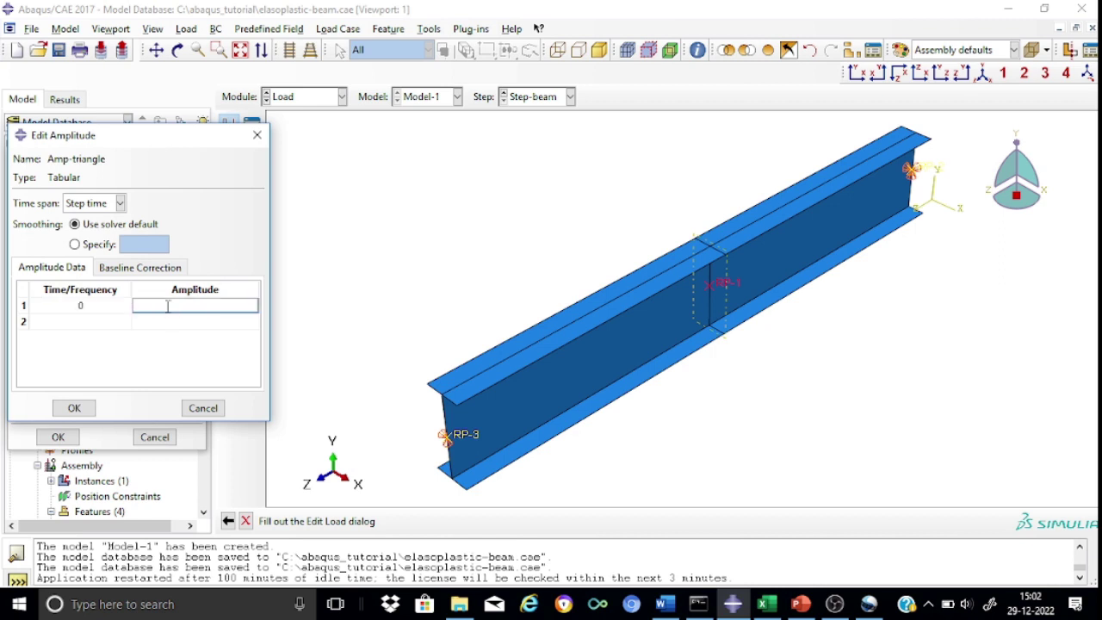
{"action": "type", "text": "0"}
{"action": "left_click", "coordinate": [99, 320]}
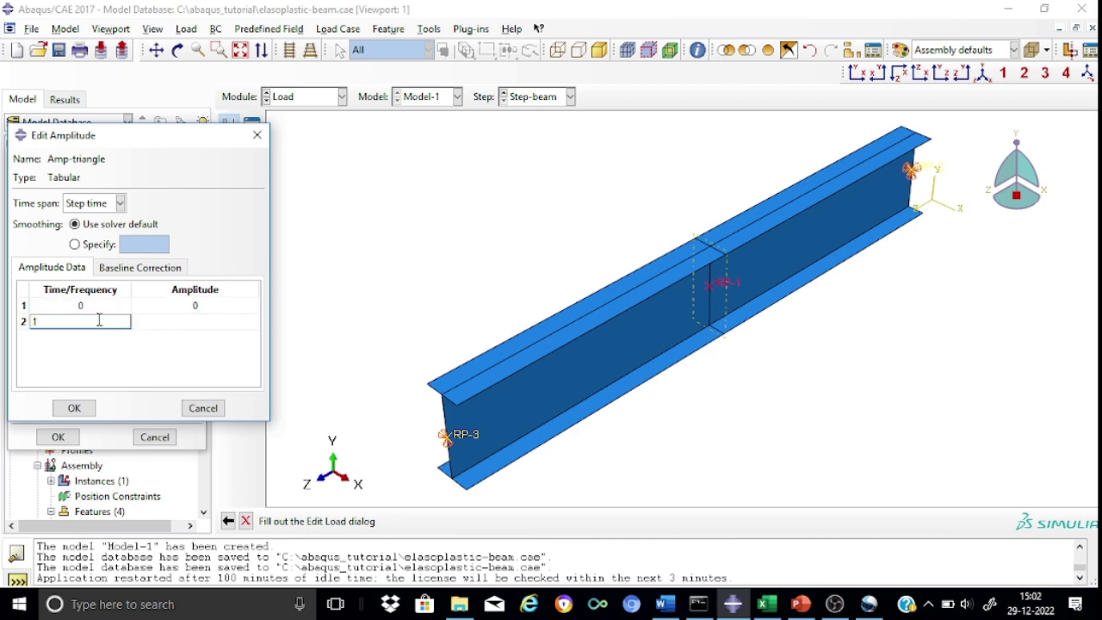
{"action": "type", "text": "1"}
{"action": "left_click", "coordinate": [191, 319]}
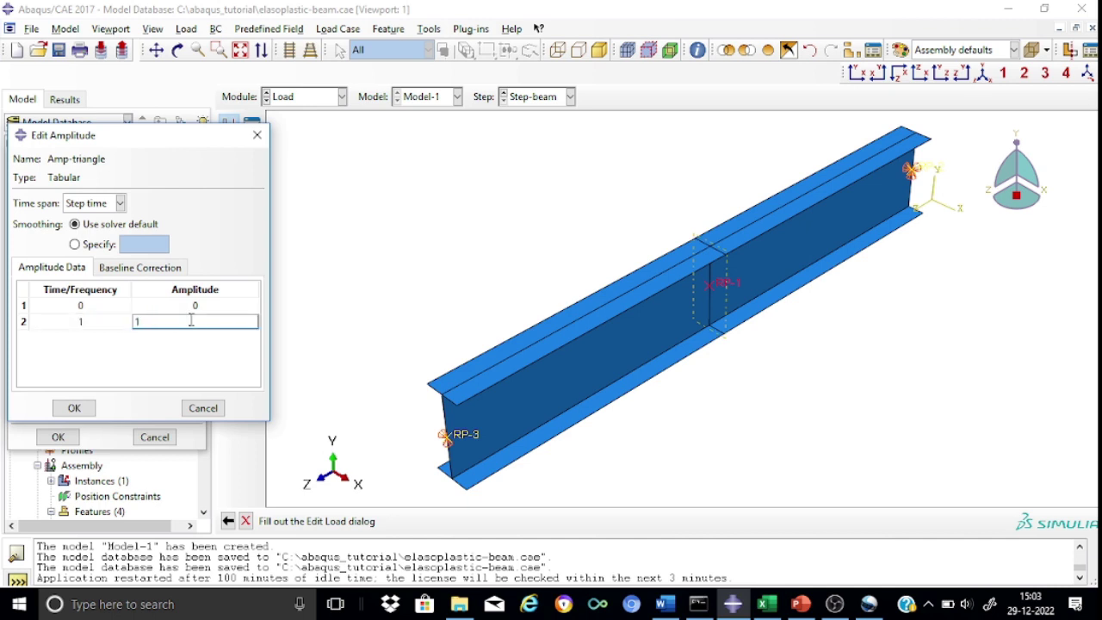
{"action": "type", "text": "1"}
{"action": "left_click", "coordinate": [179, 376]}
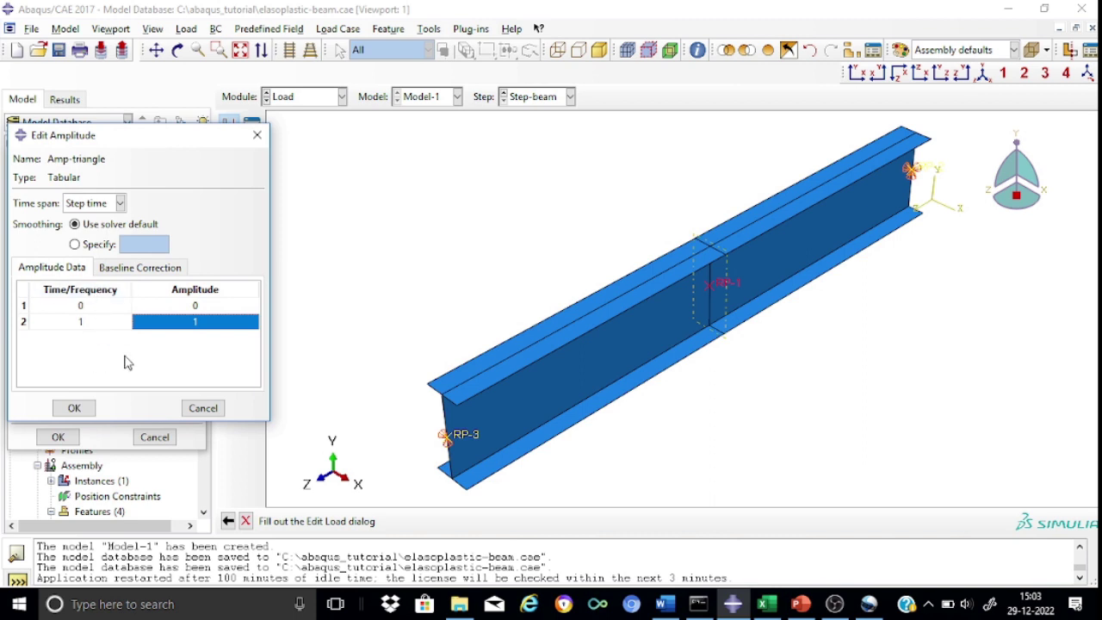
{"action": "left_click", "coordinate": [73, 408]}
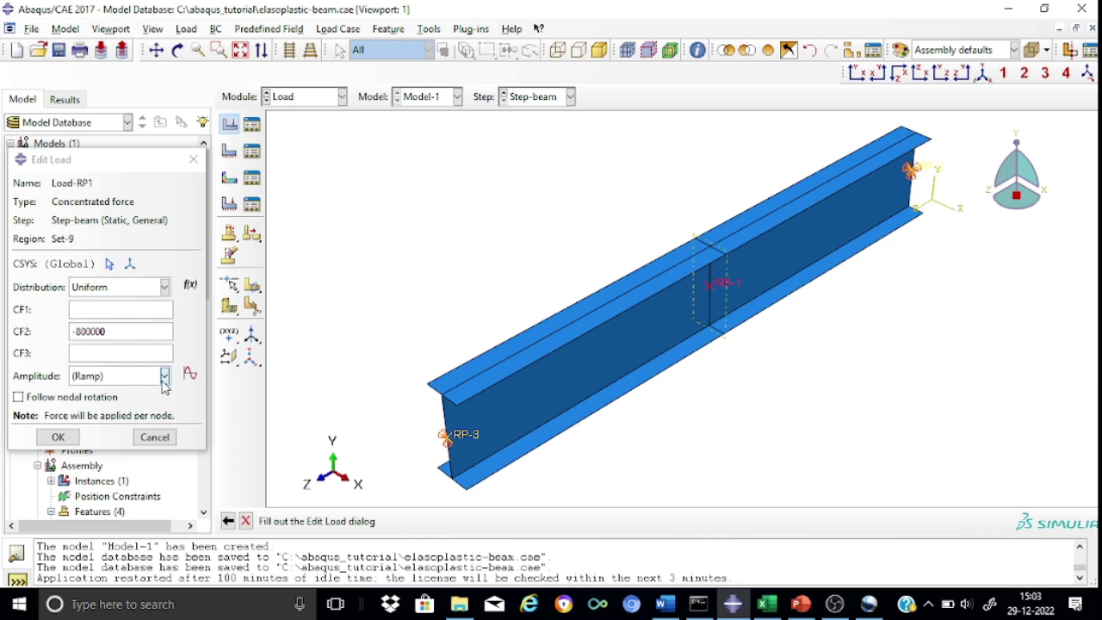
Assign the Amp-triangle amplitude to Load-RP1 in place of the default ramp and finish the load.
{"action": "left_click", "coordinate": [164, 379]}
{"action": "left_click", "coordinate": [130, 411]}
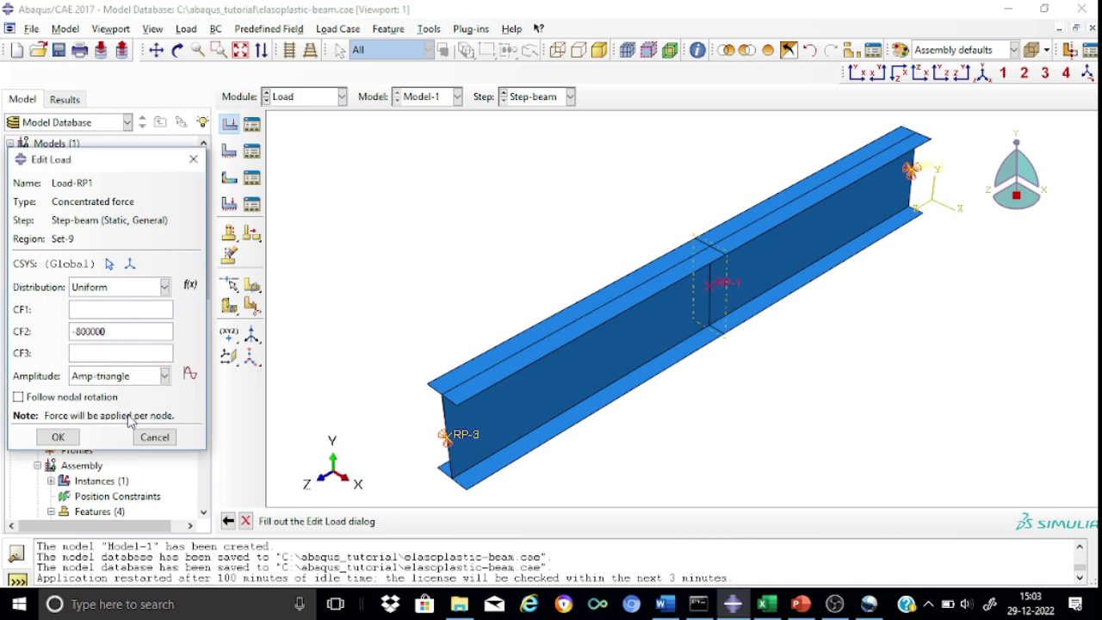
{"action": "left_click", "coordinate": [58, 437]}
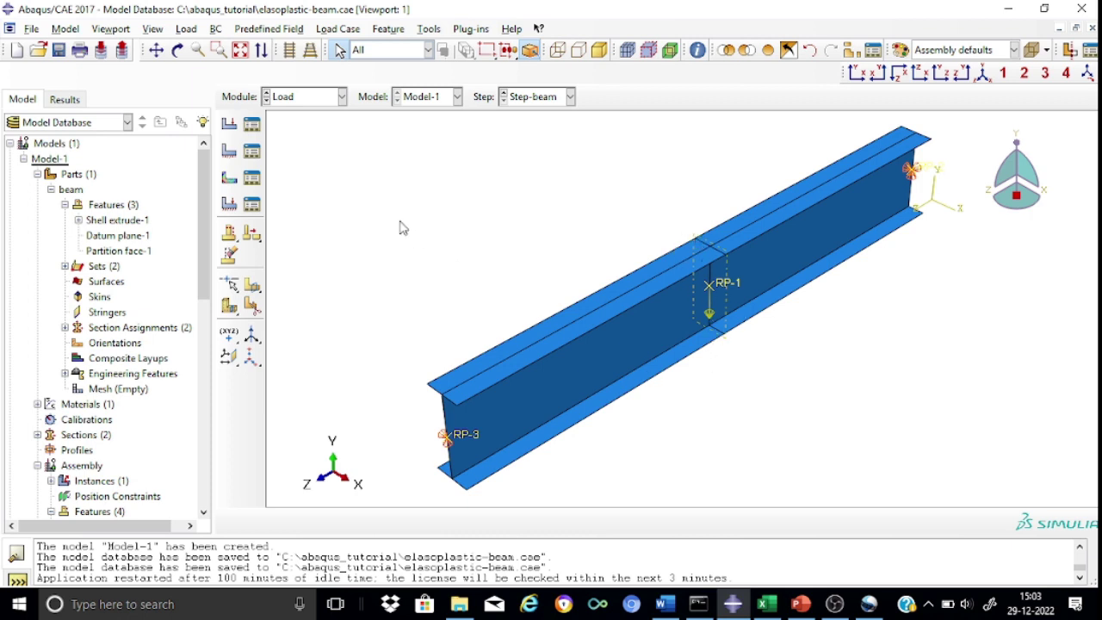
In the Mesh module, work on the beam part instead of the assembly and seed it with an approximate global size of 20.
{"action": "left_click", "coordinate": [342, 97]}
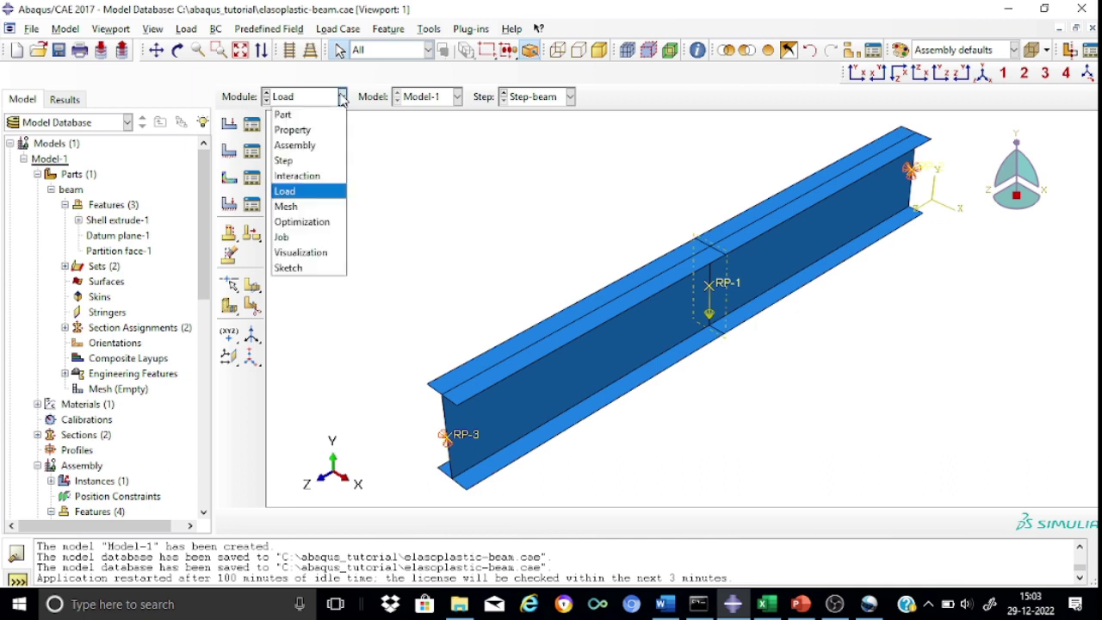
{"action": "left_click", "coordinate": [291, 207]}
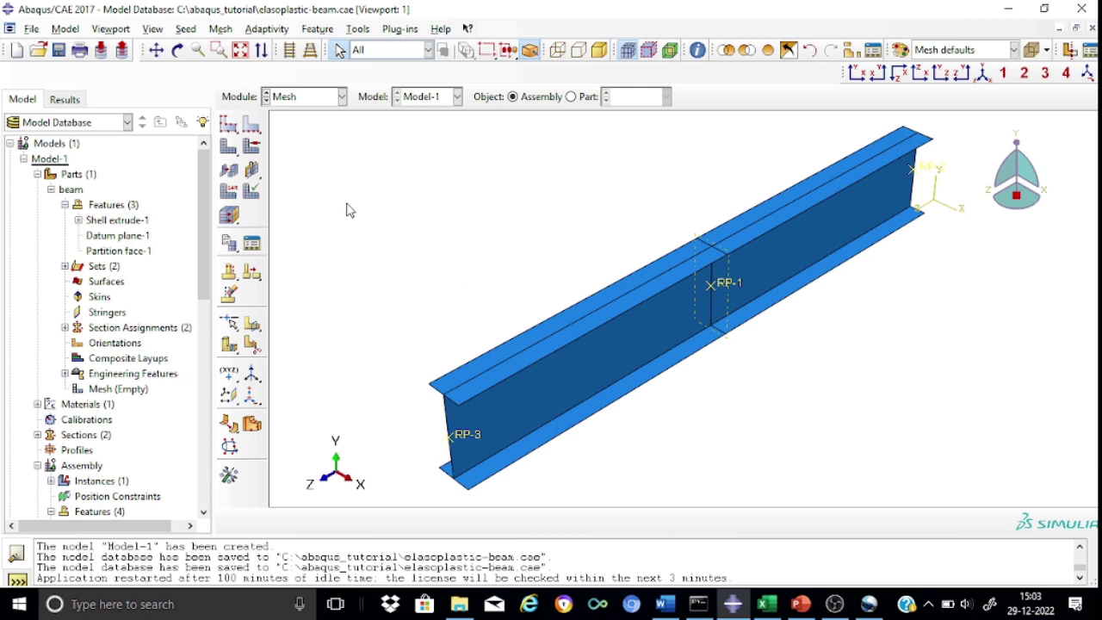
{"action": "left_click", "coordinate": [229, 126]}
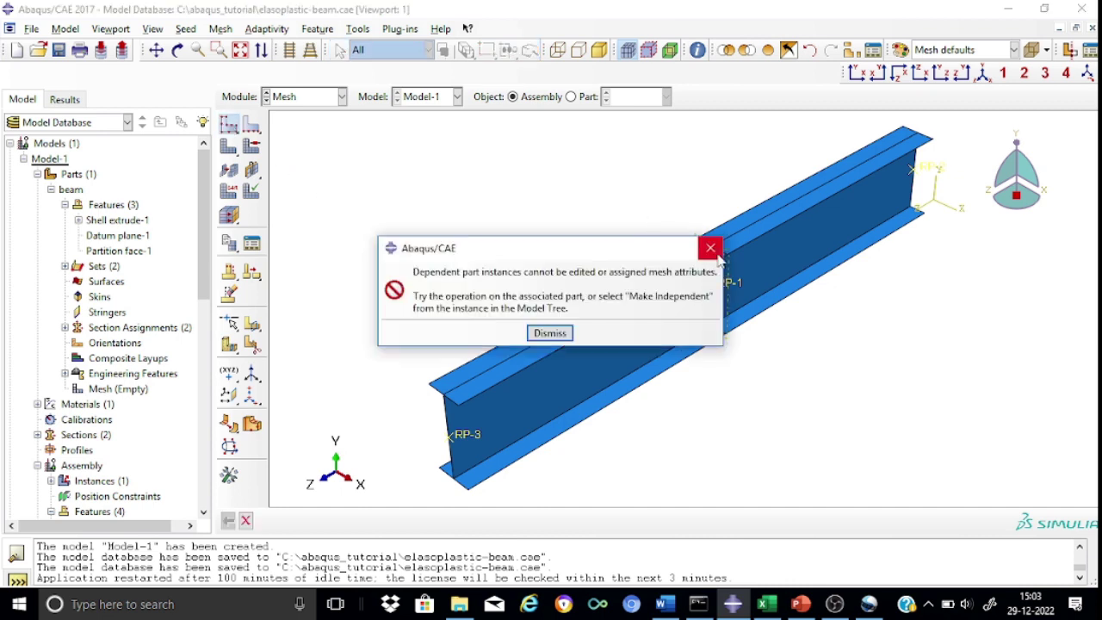
{"action": "left_click", "coordinate": [711, 248]}
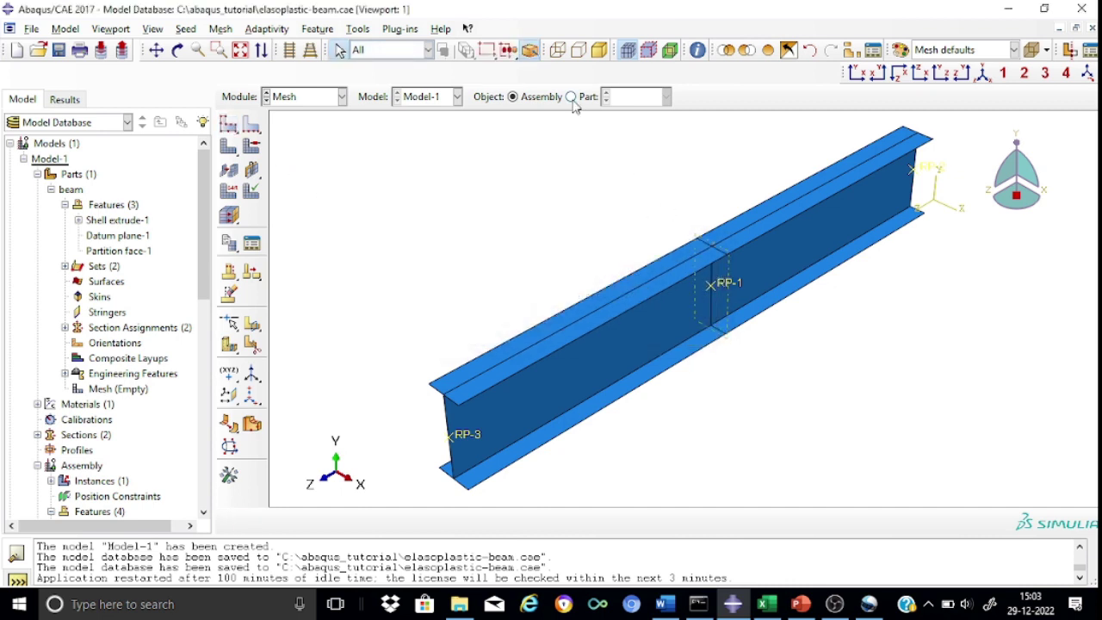
{"action": "left_click", "coordinate": [571, 96]}
{"action": "left_click", "coordinate": [229, 125]}
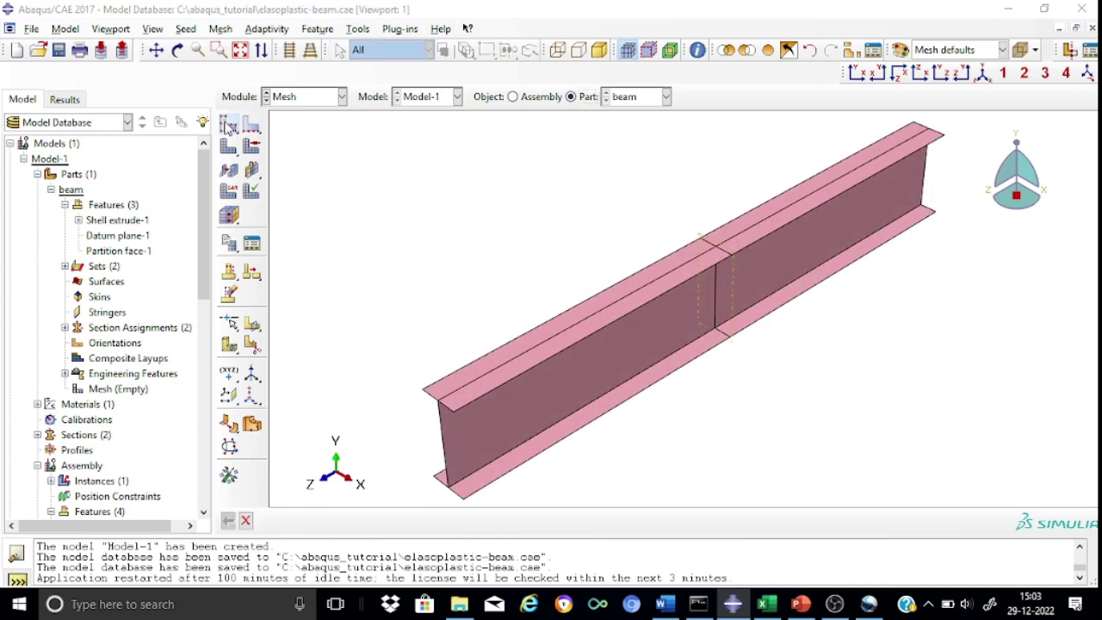
{"action": "left_click", "coordinate": [166, 223]}
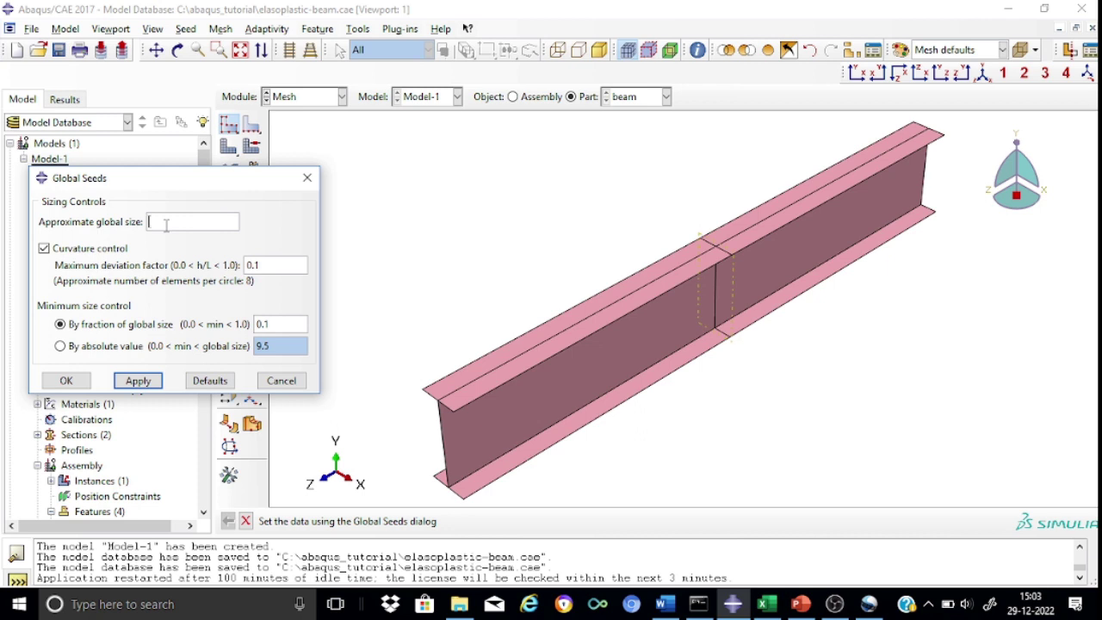
{"action": "left_click", "coordinate": [136, 380]}
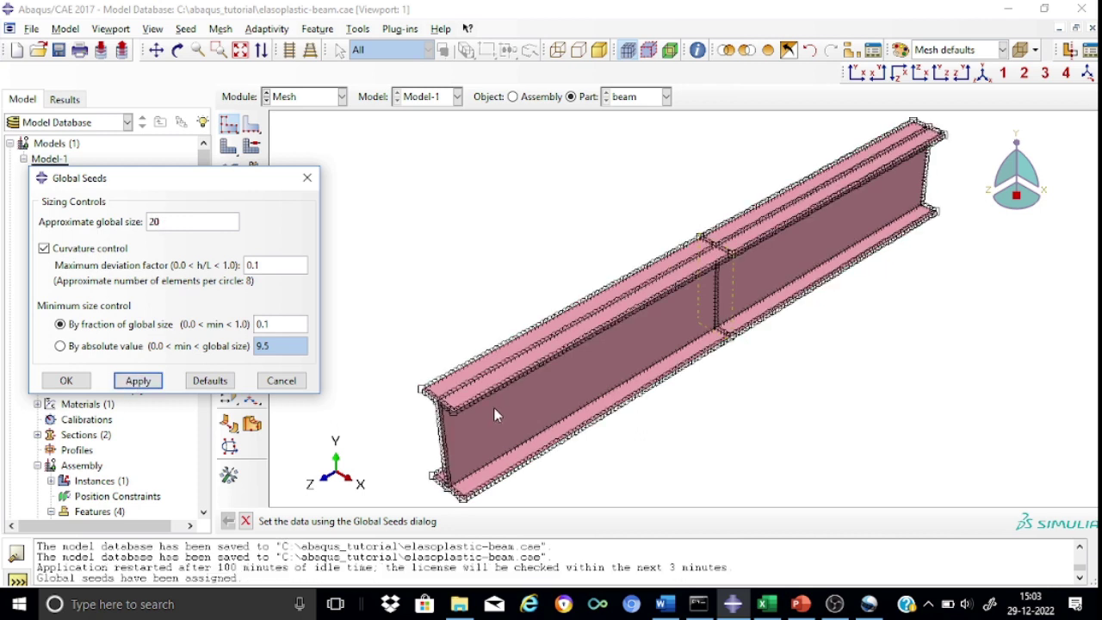
{"action": "left_click", "coordinate": [76, 383]}
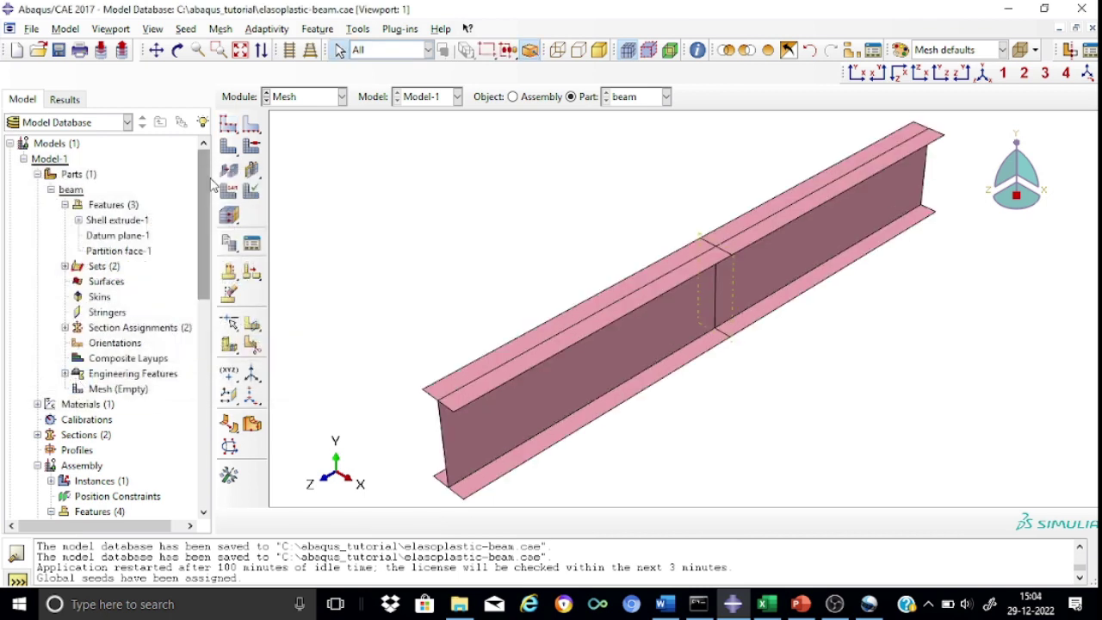
Set the mesh controls of the entire beam to the Quad element shape, keeping the Free technique with the Advancing front algorithm.
{"action": "left_click", "coordinate": [252, 148]}
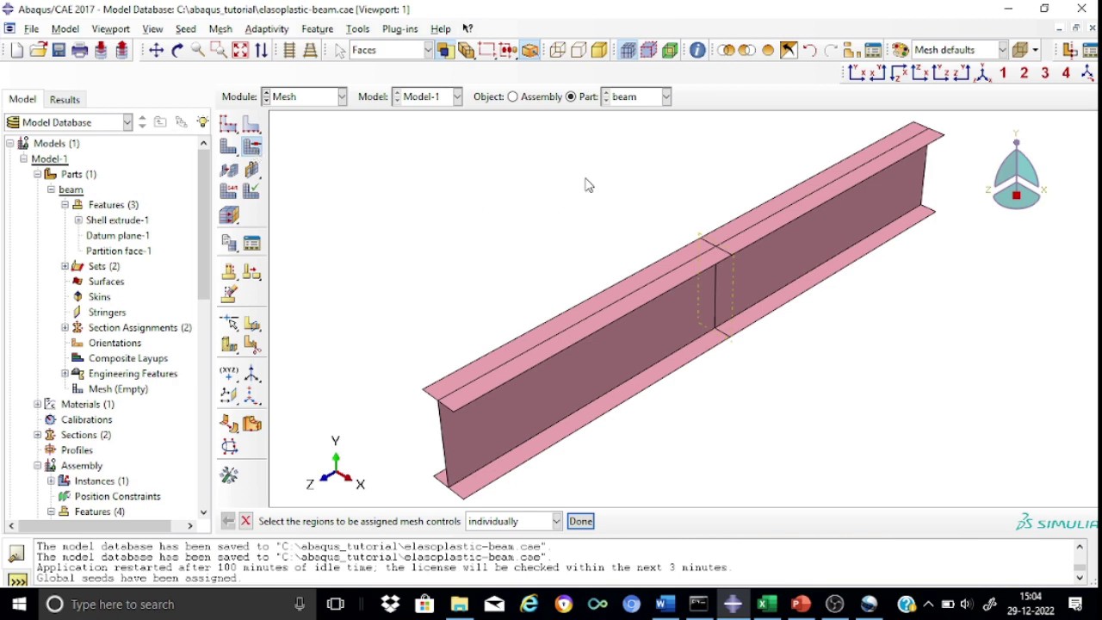
{"action": "left_click_drag", "start_coordinate": [586, 180], "coordinate": [849, 406]}
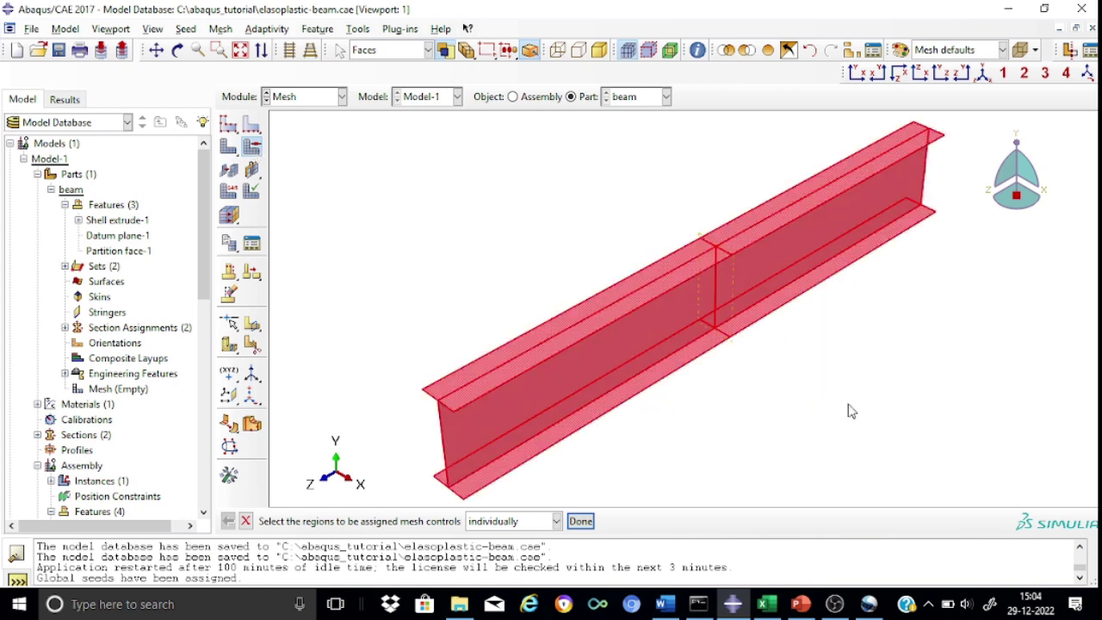
{"action": "left_click", "coordinate": [581, 523]}
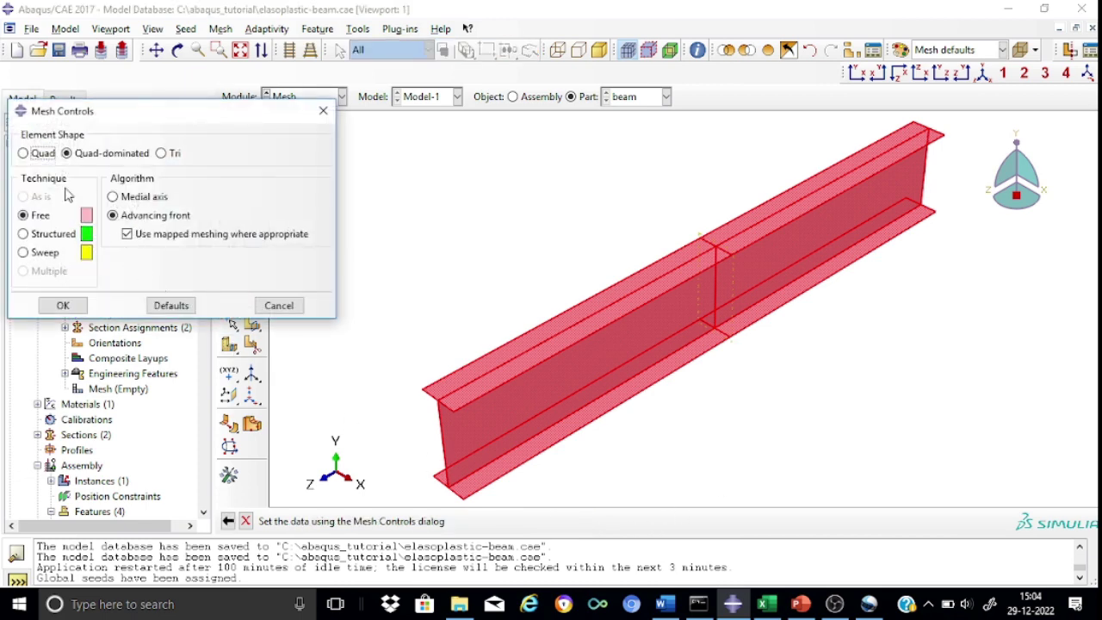
{"action": "left_click", "coordinate": [23, 153]}
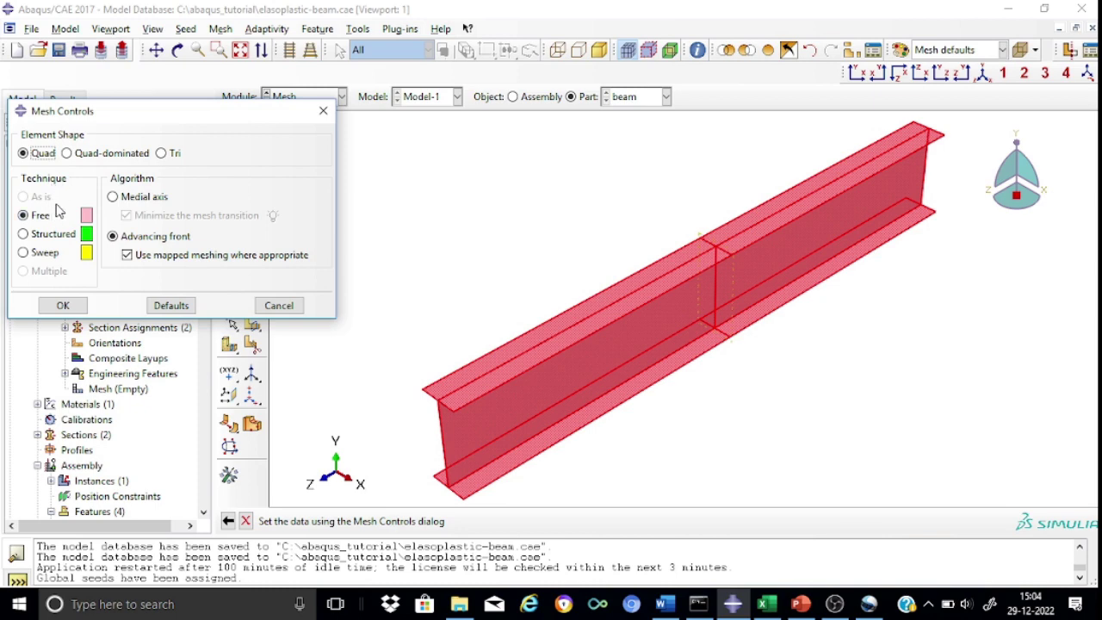
{"action": "left_click", "coordinate": [66, 305]}
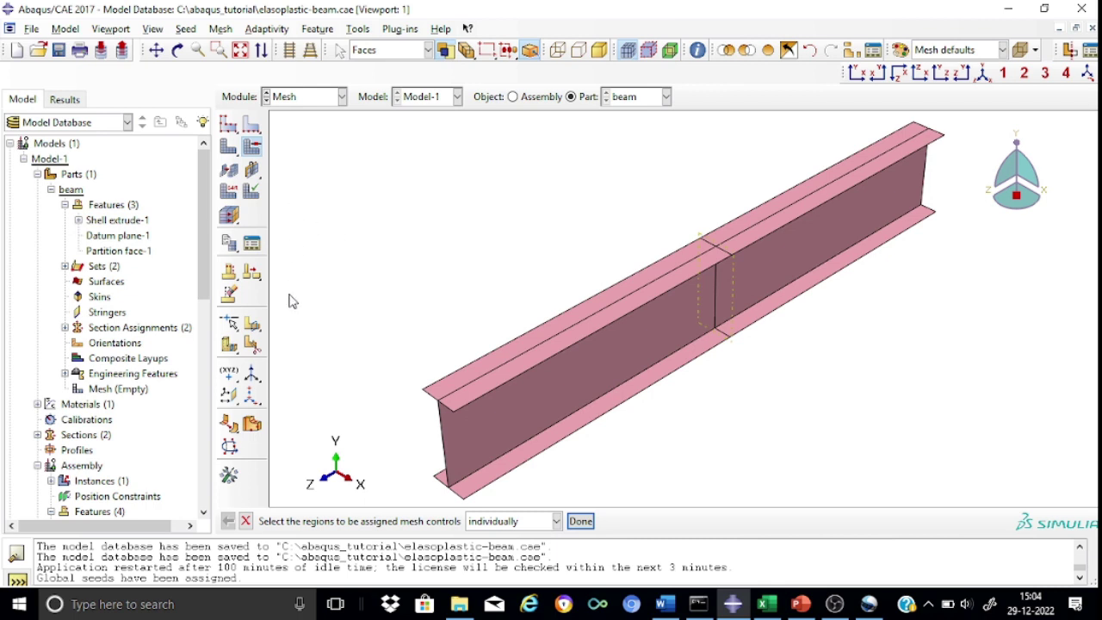
{"action": "left_click", "coordinate": [245, 522]}
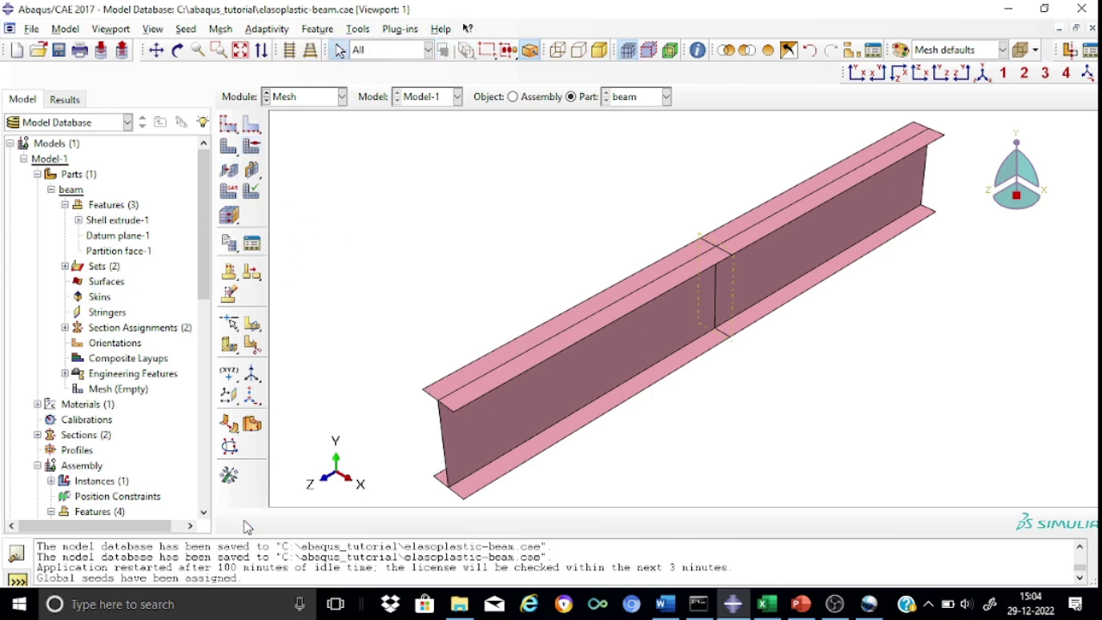
Assign the Standard linear Shell element type S4R with reduced integration and finite membrane strains to all faces of the beam.
{"action": "left_click", "coordinate": [229, 191]}
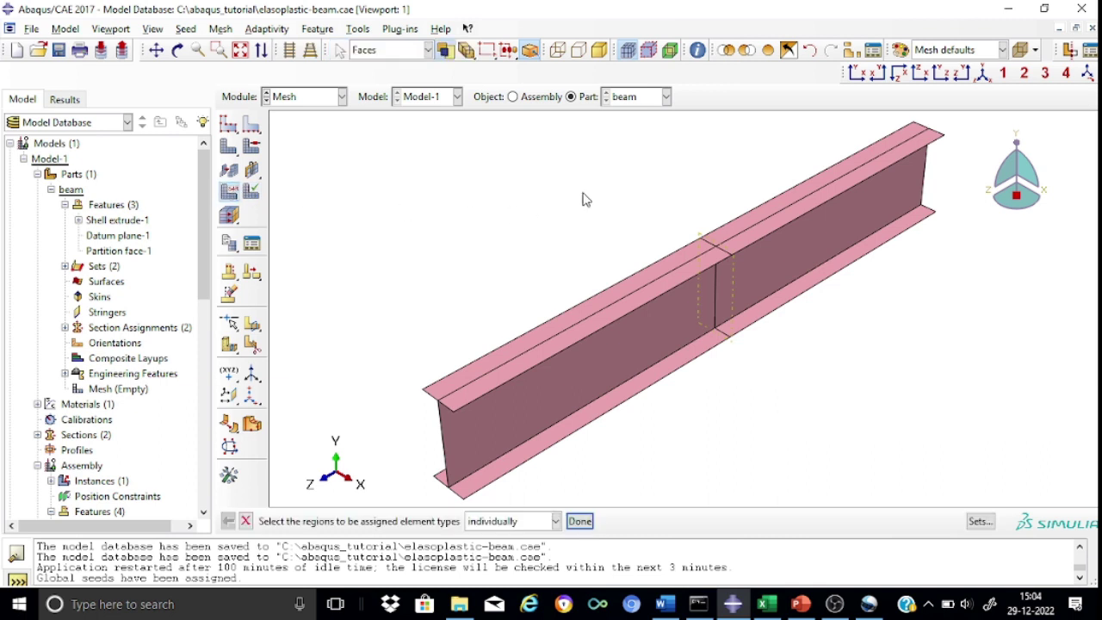
{"action": "left_click_drag", "start_coordinate": [576, 192], "coordinate": [904, 389]}
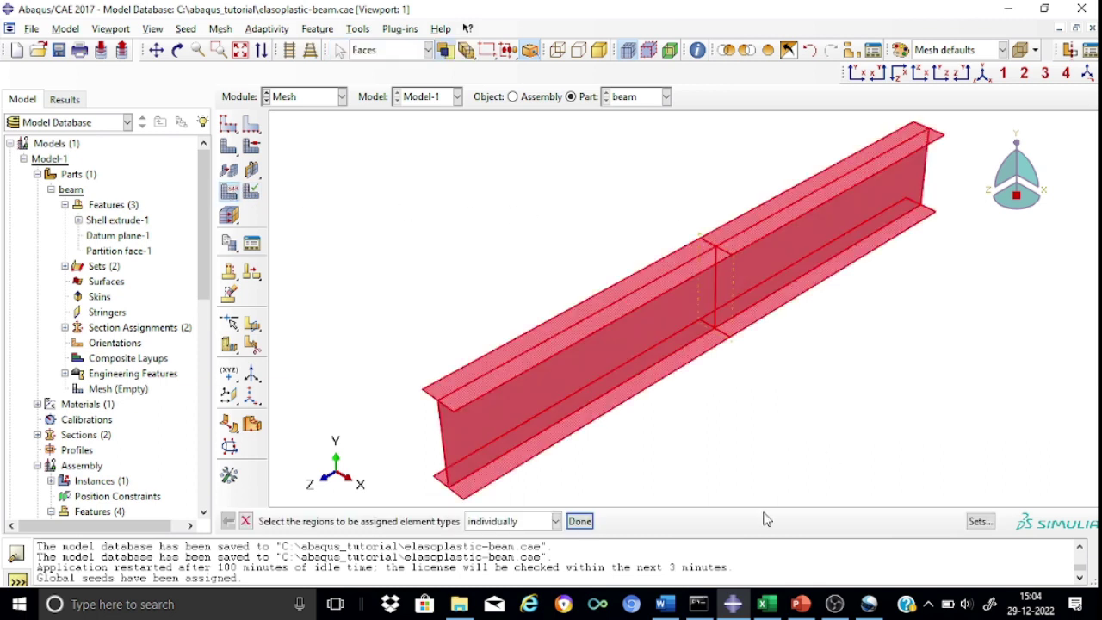
{"action": "left_click", "coordinate": [579, 520]}
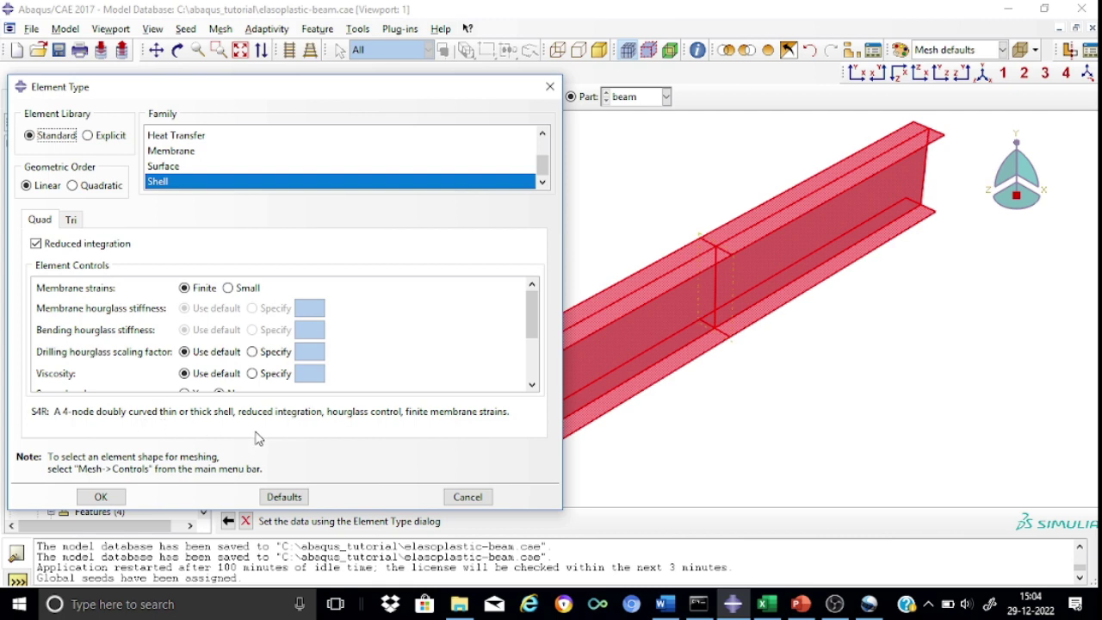
{"action": "left_click", "coordinate": [99, 497]}
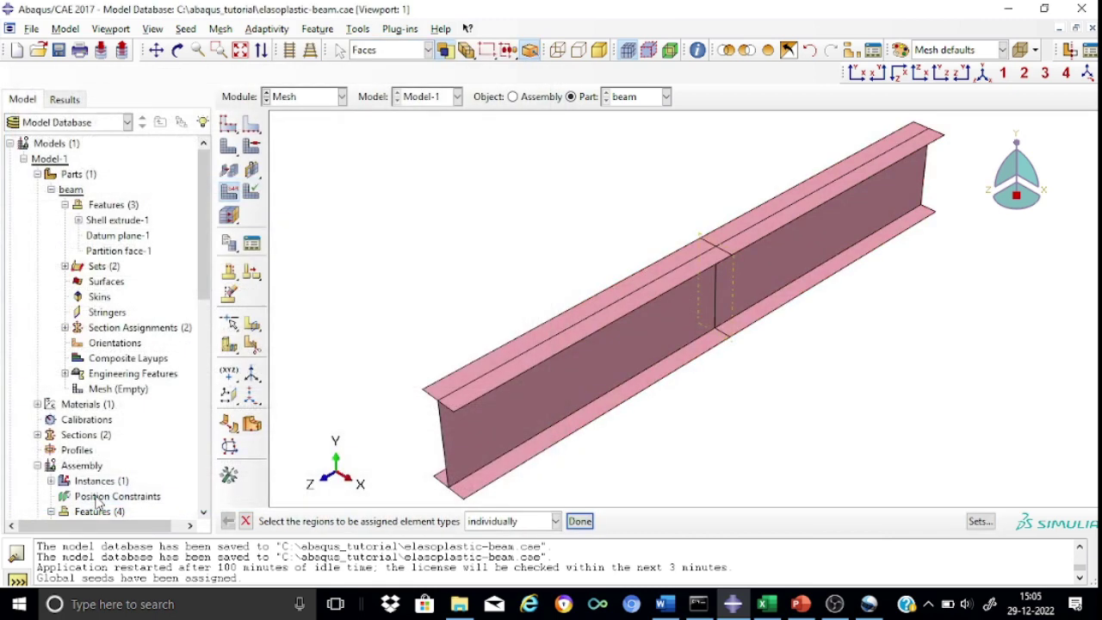
Generate the mesh on the beam part.
{"action": "left_click", "coordinate": [232, 150]}
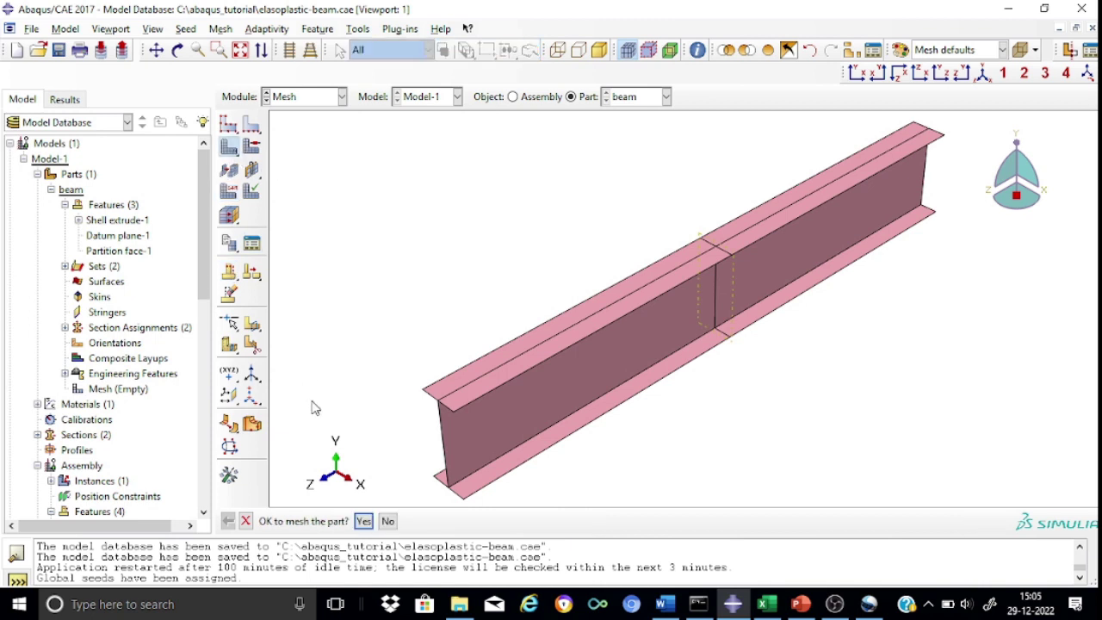
{"action": "left_click", "coordinate": [365, 521]}
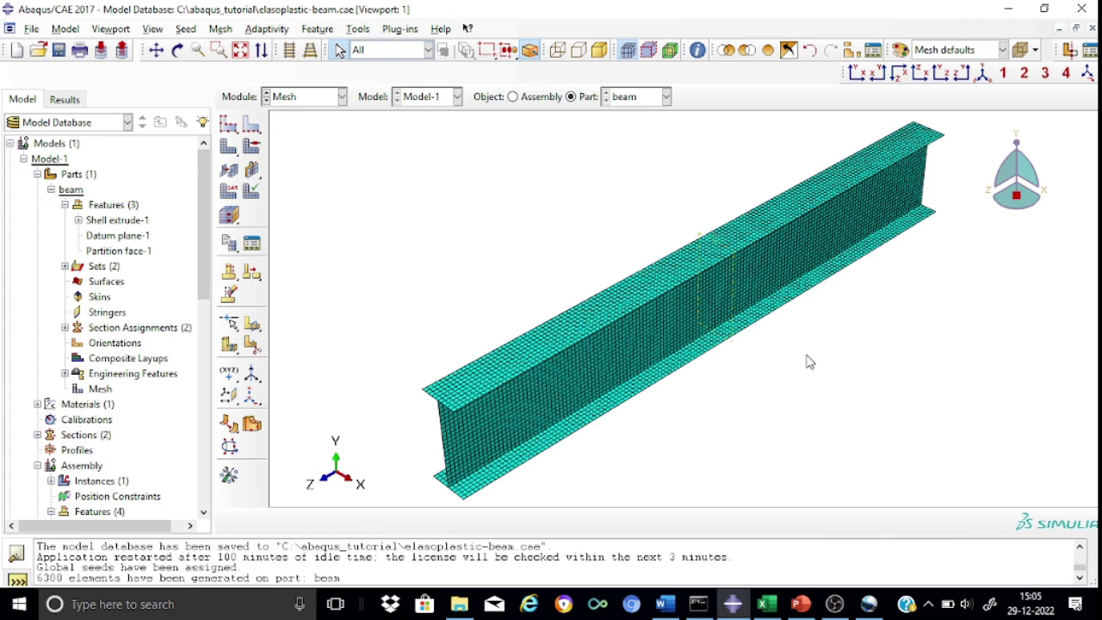
{"action": "left_click", "coordinate": [608, 344]}
In the Job module, create a full-analysis job named Job-beam for Model-1 with default settings and submit it.
{"action": "left_click", "coordinate": [342, 96]}
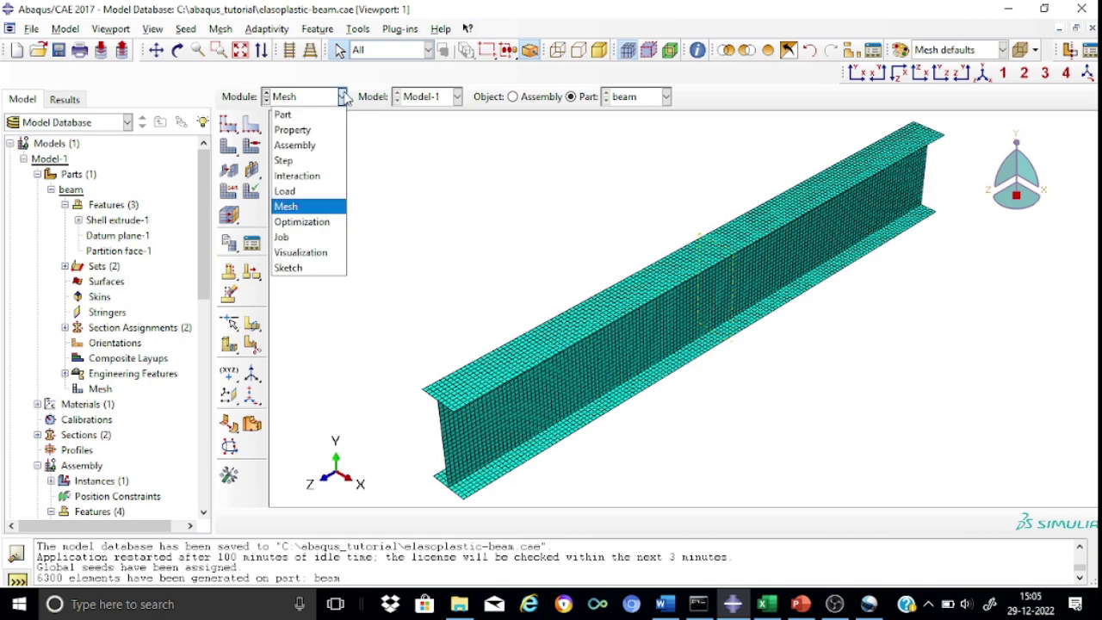
{"action": "left_click", "coordinate": [322, 239]}
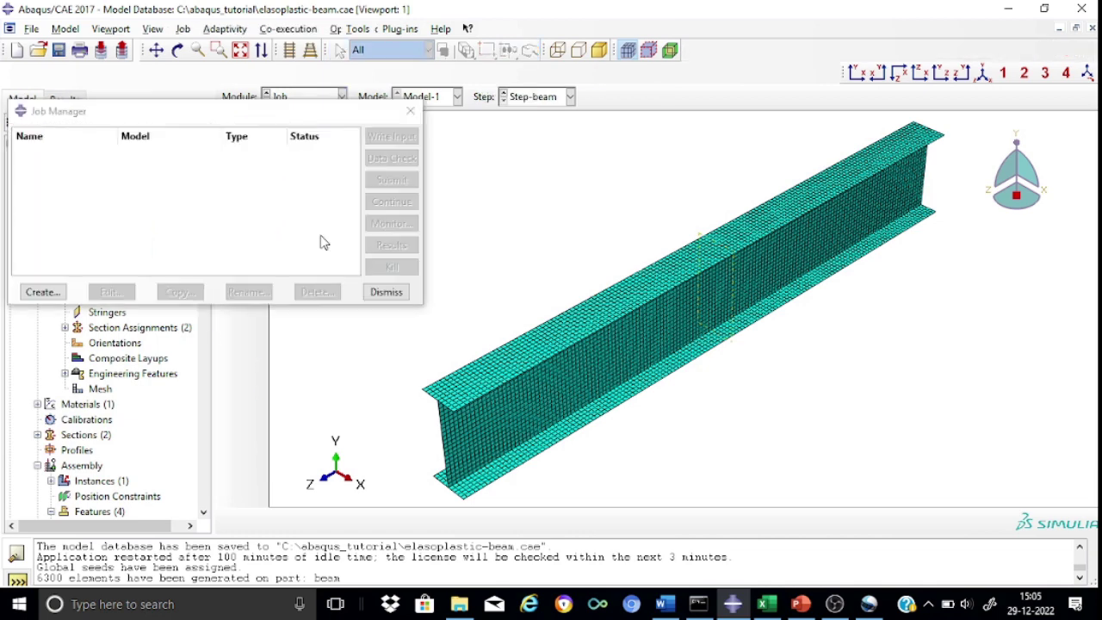
{"action": "left_click", "coordinate": [43, 292]}
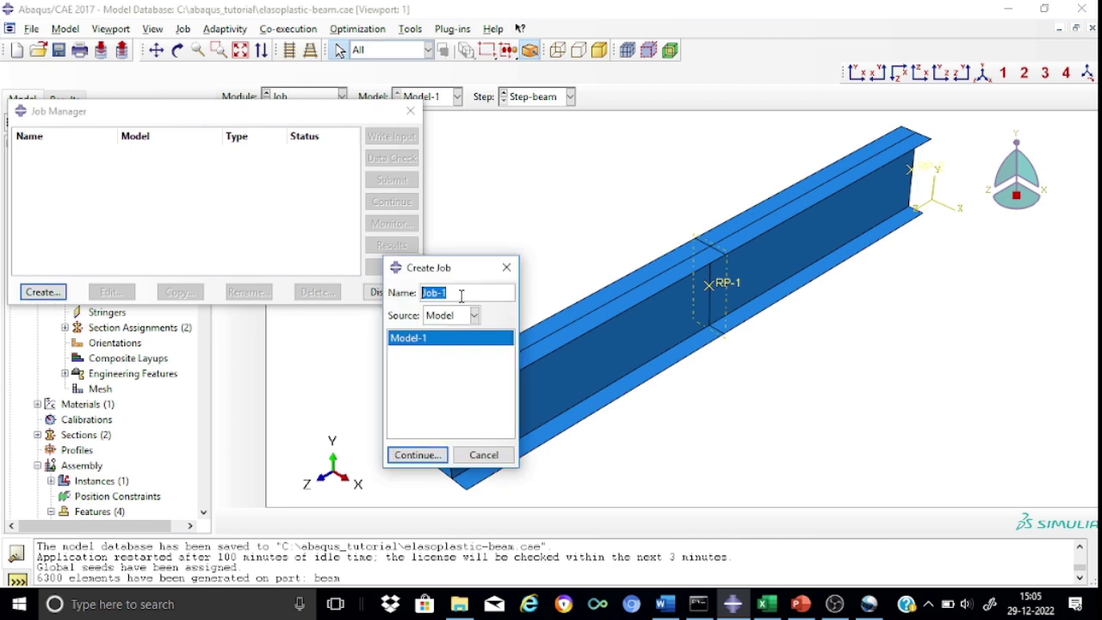
{"action": "left_click", "coordinate": [462, 295]}
{"action": "type", "text": "beam"}
{"action": "left_click", "coordinate": [423, 456]}
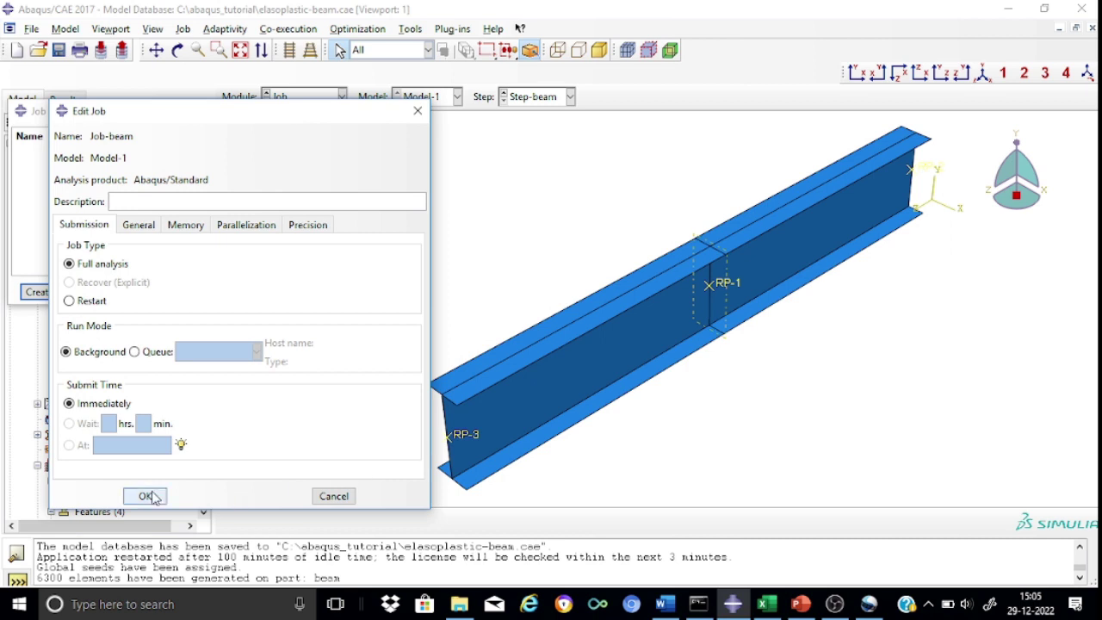
{"action": "left_click", "coordinate": [145, 497]}
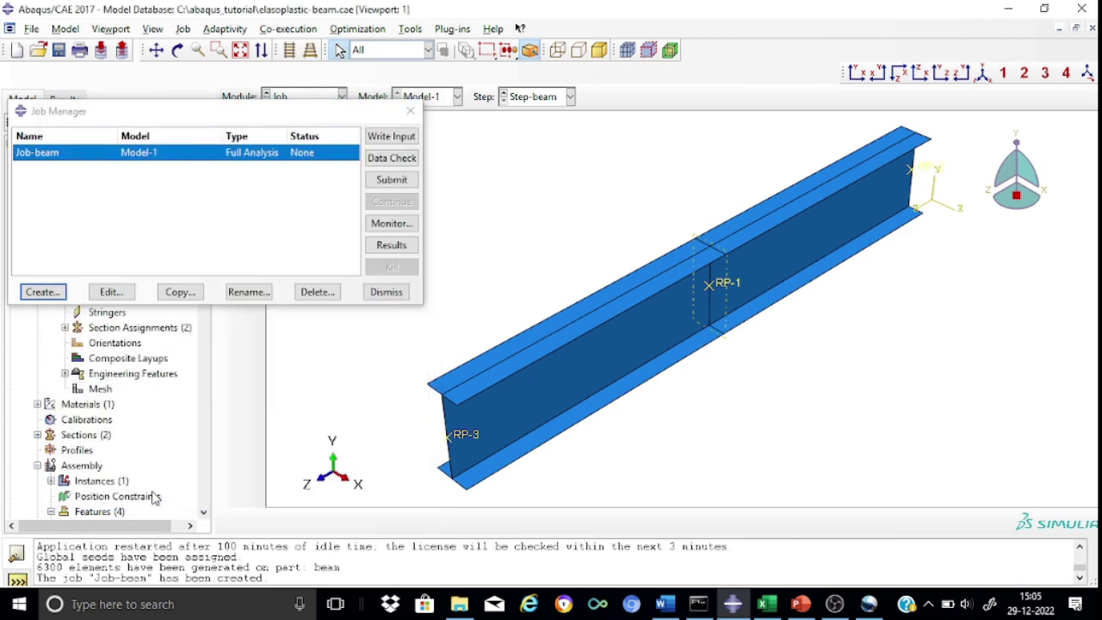
{"action": "left_click", "coordinate": [408, 182]}
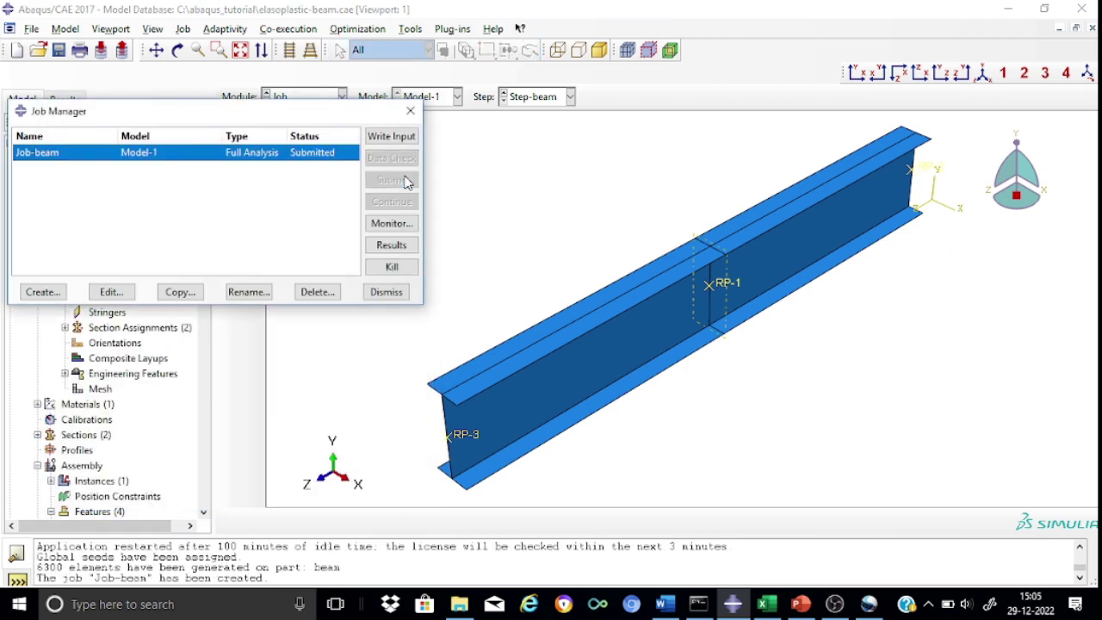